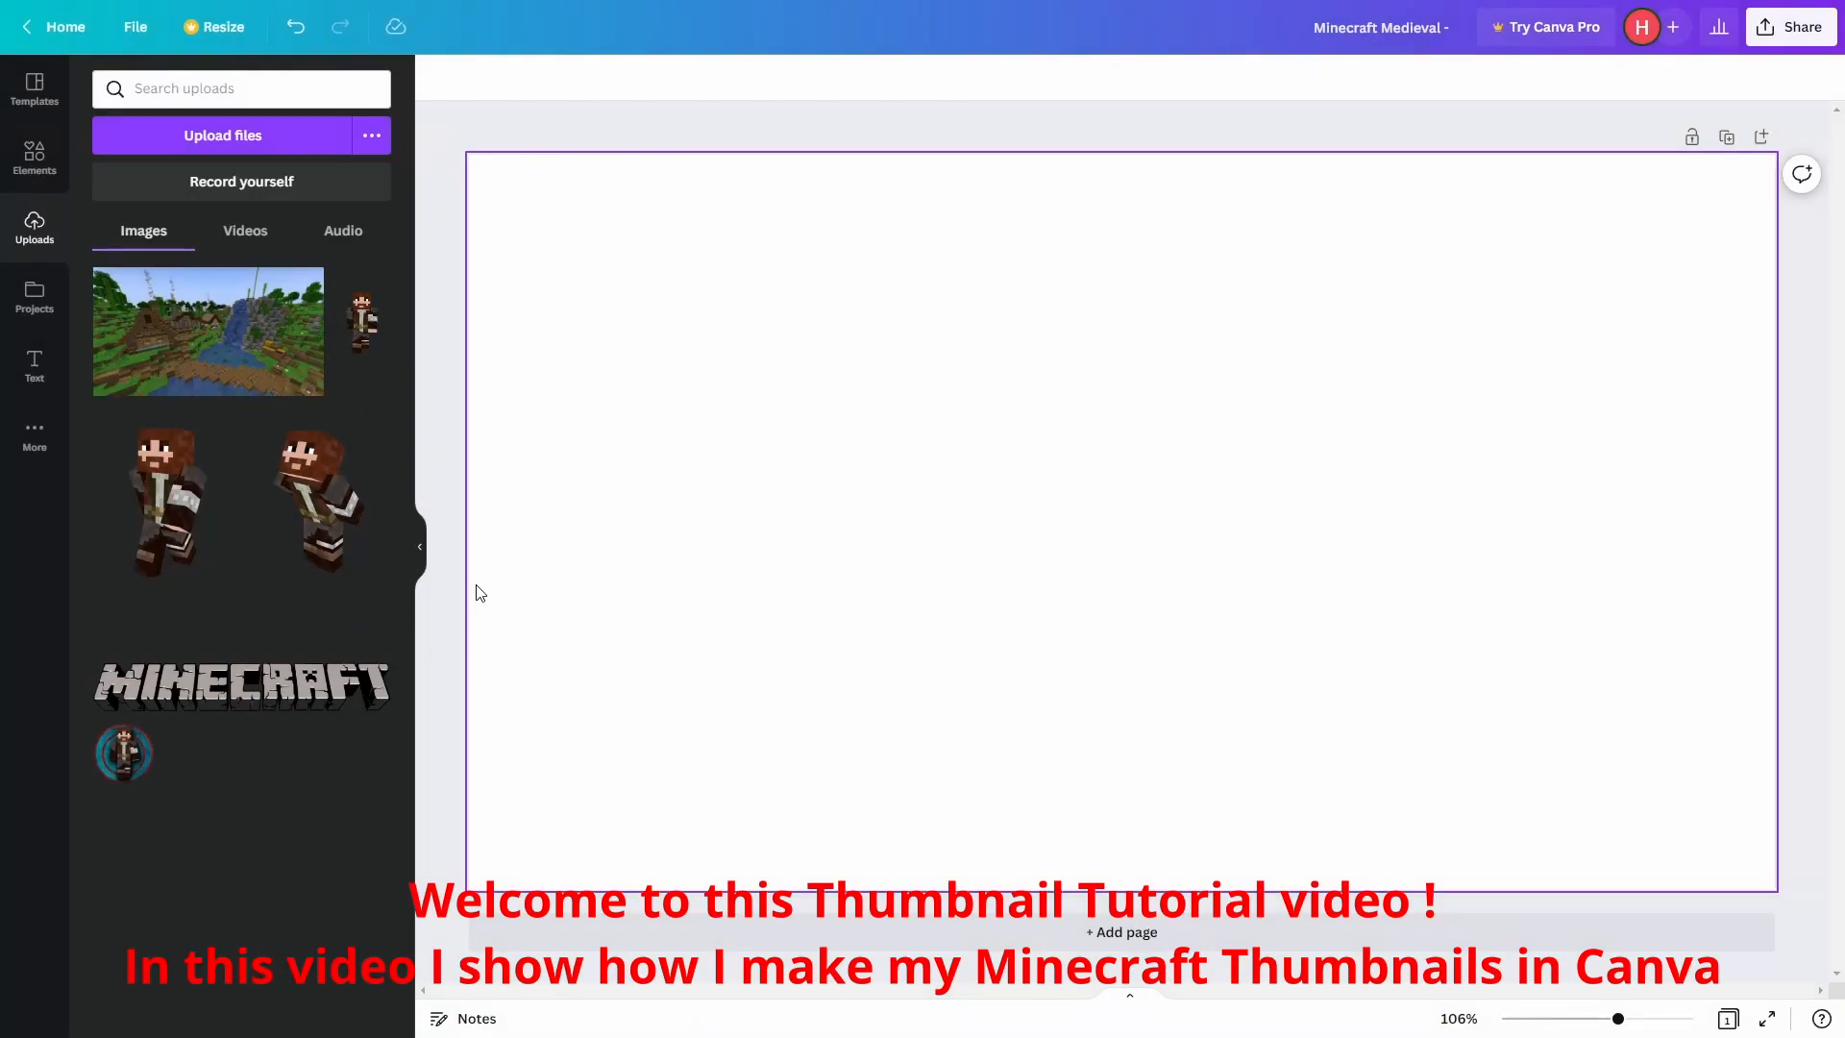
Rename the design as "Minecraft Medieval - Small Houses"
{"action": "left_click", "coordinate": [1448, 29]}
{"action": "type", "text": "-"}
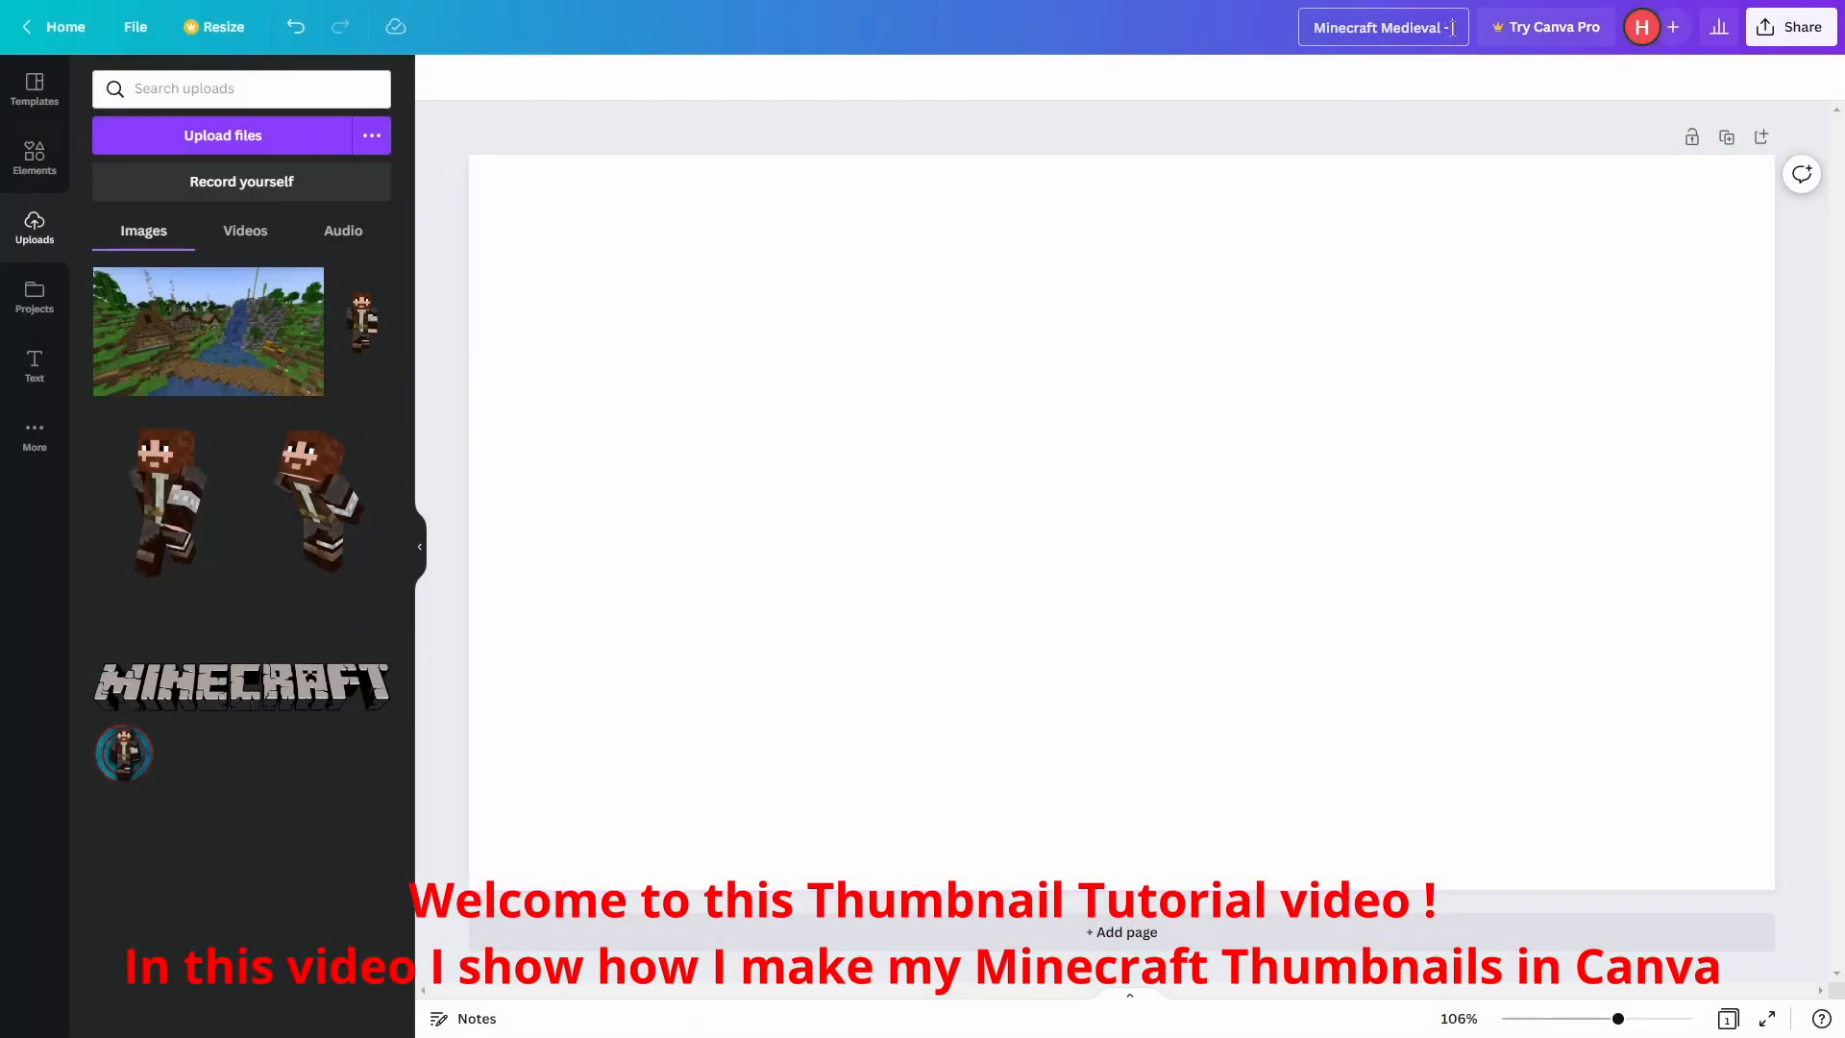
{"action": "type", "text": " Me"}
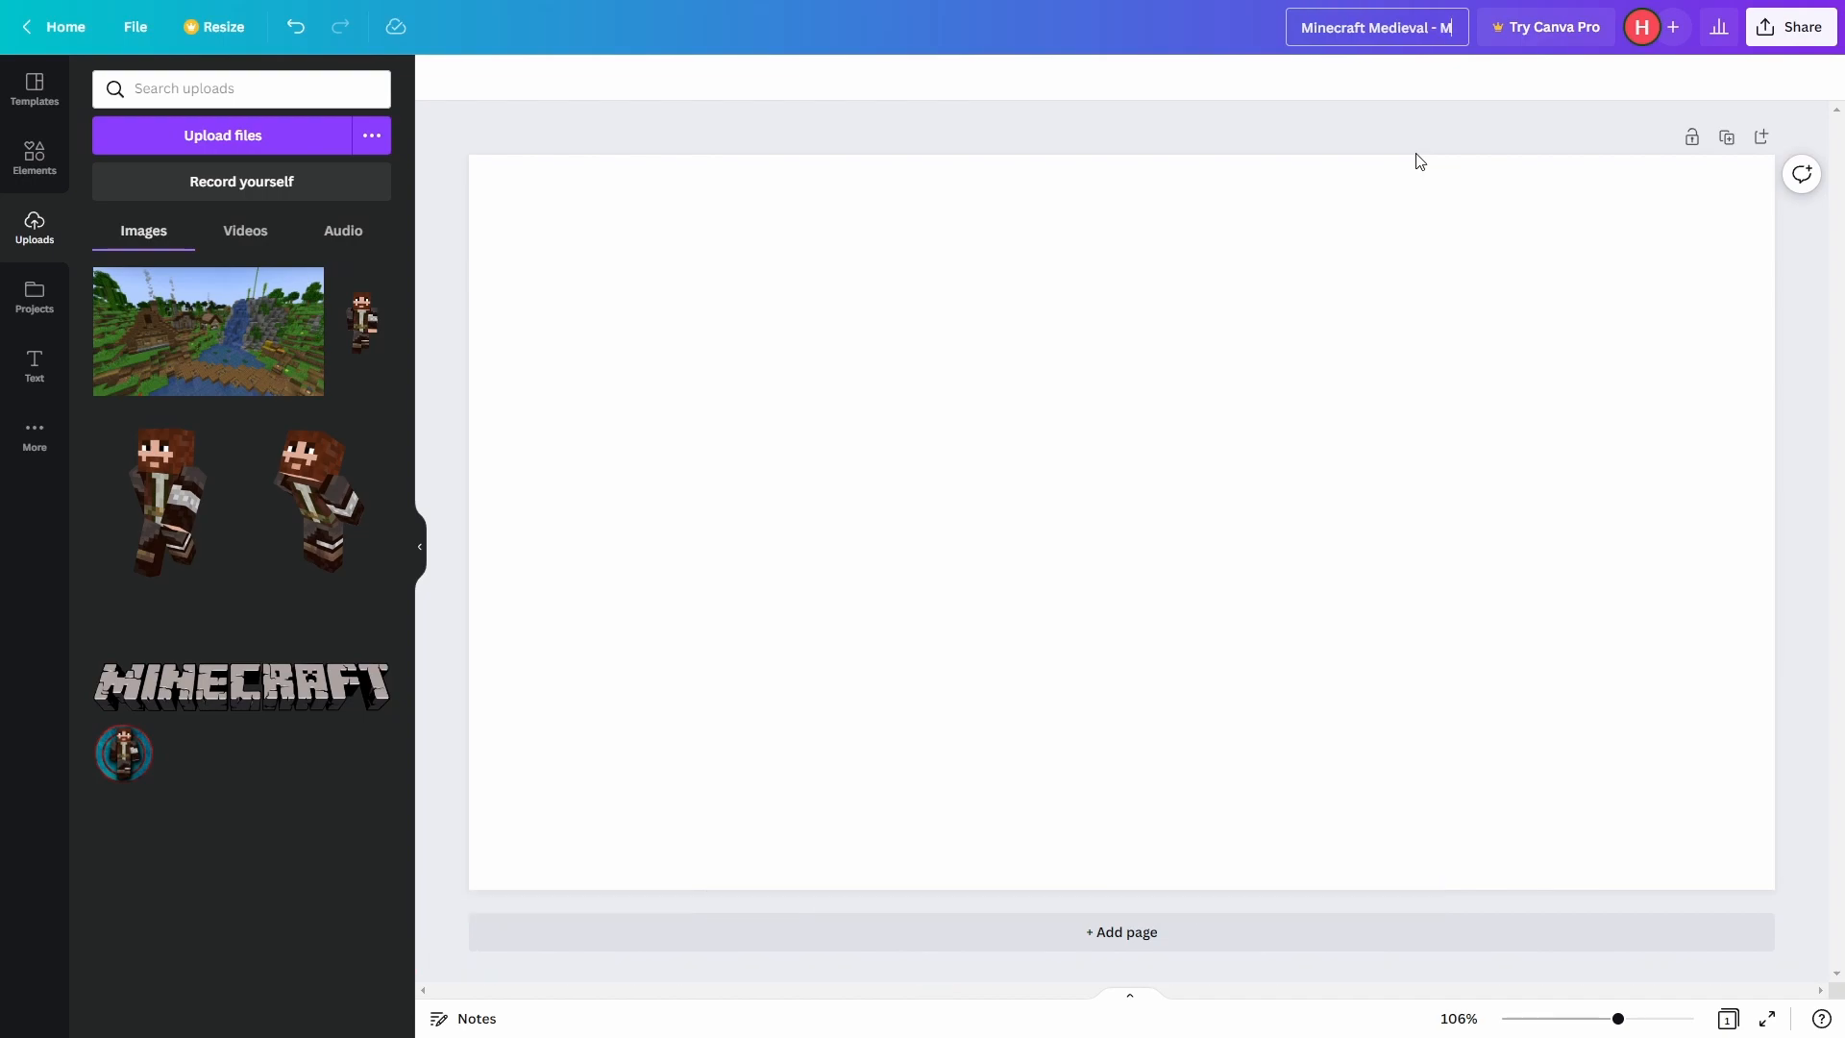
{"action": "key", "text": "BackSpace"}
{"action": "key", "text": "BackSpace"}
{"action": "type", "text": "s"}
{"action": "key", "text": "BackSpace"}
{"action": "type", "text": "Small H"}
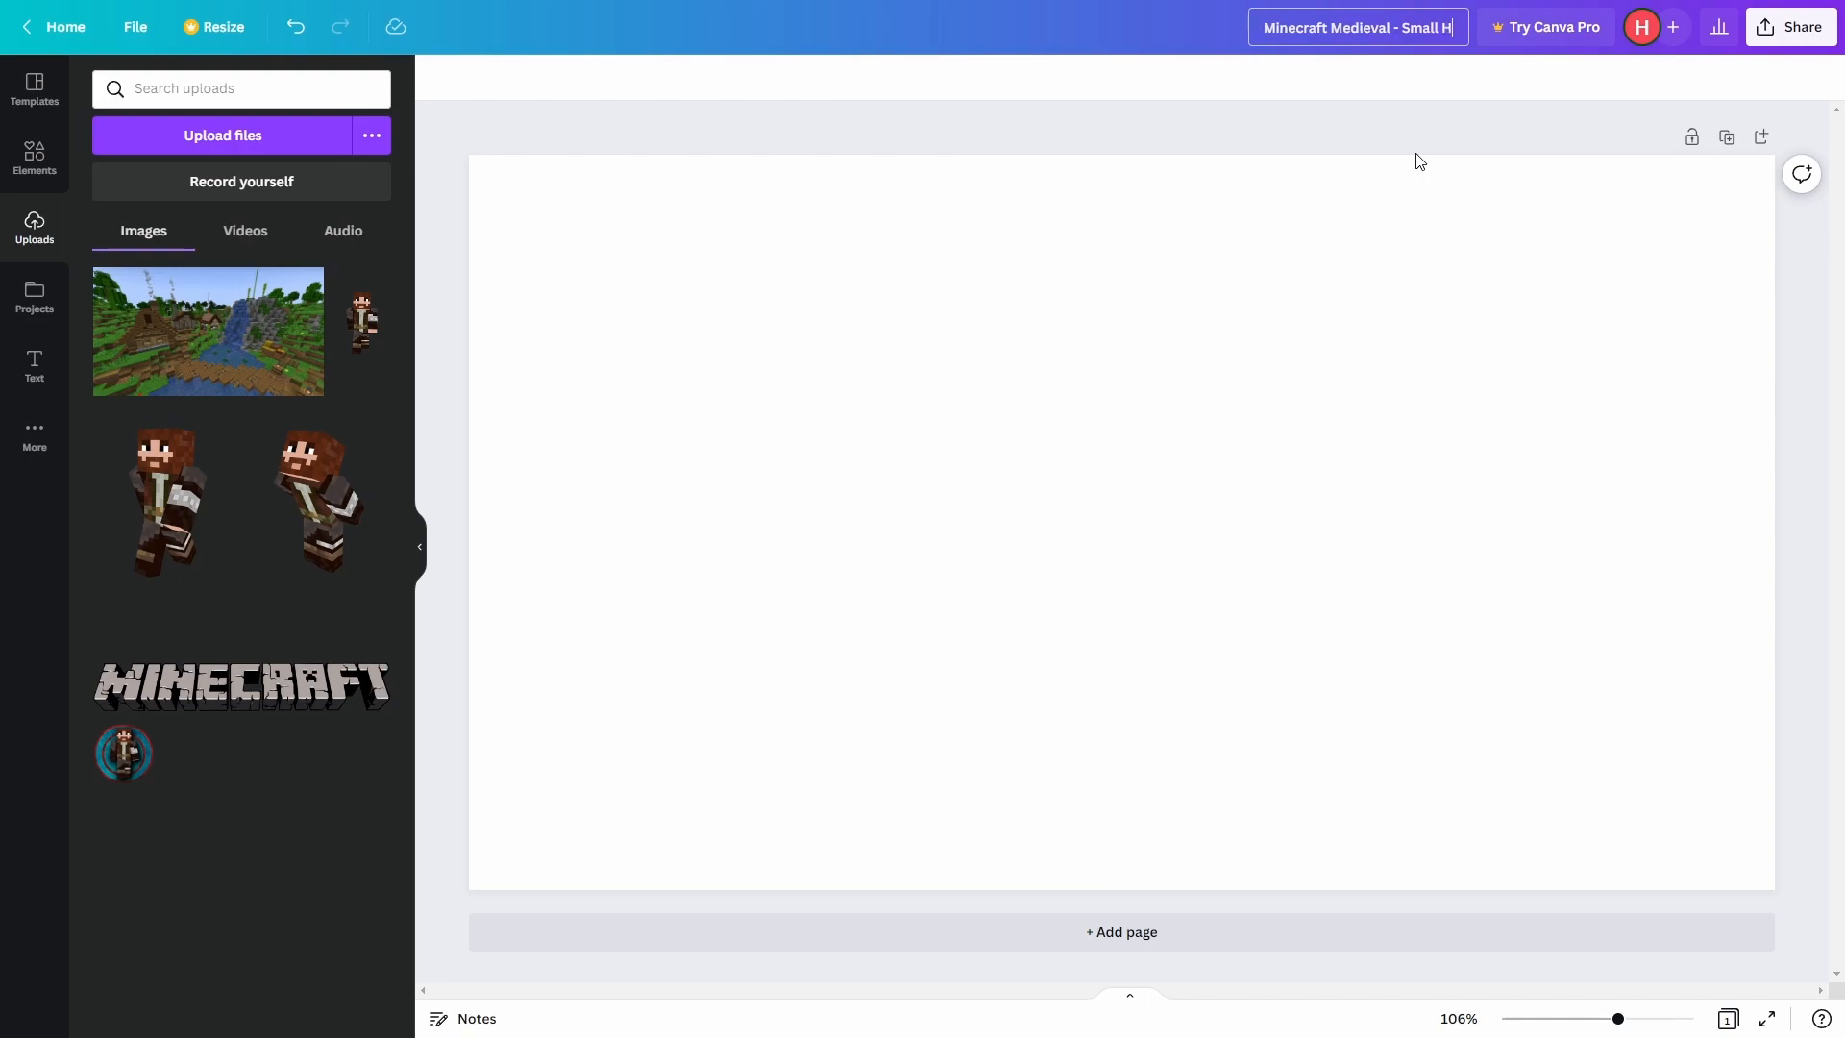
{"action": "type", "text": "ouses"}
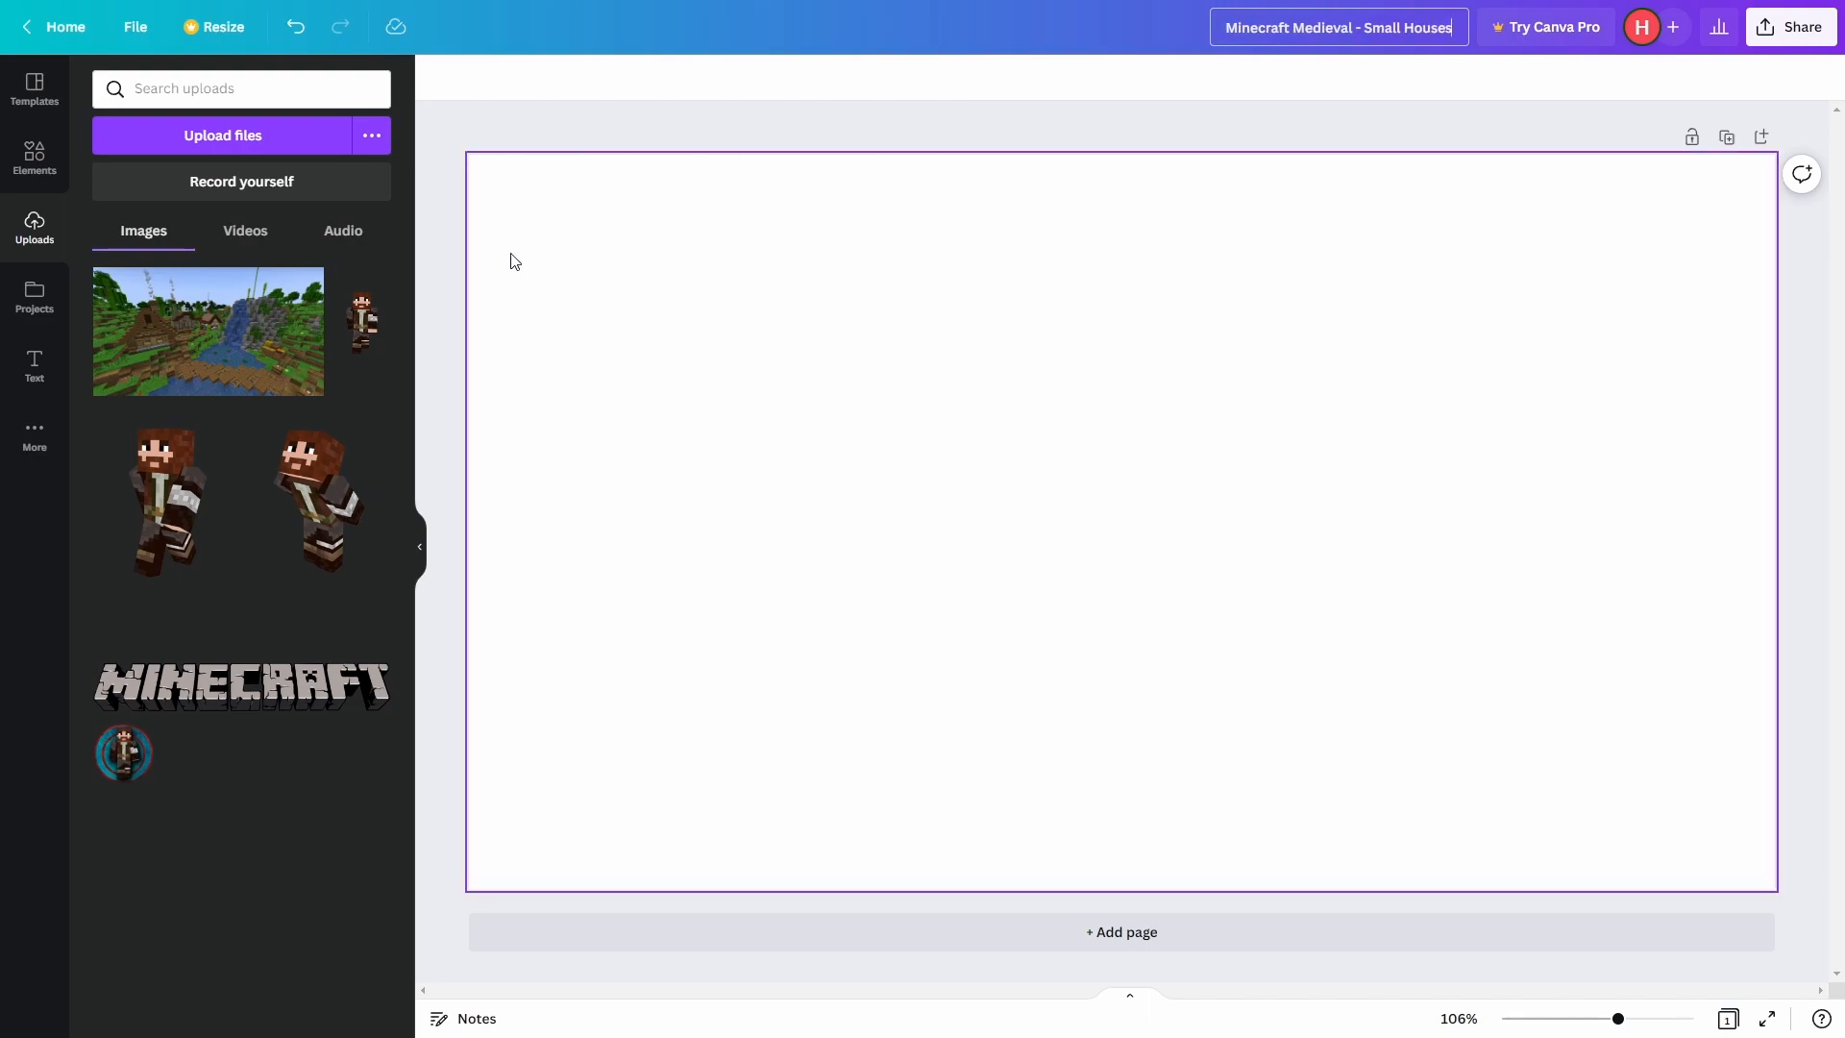
{"action": "left_click", "coordinate": [442, 298]}
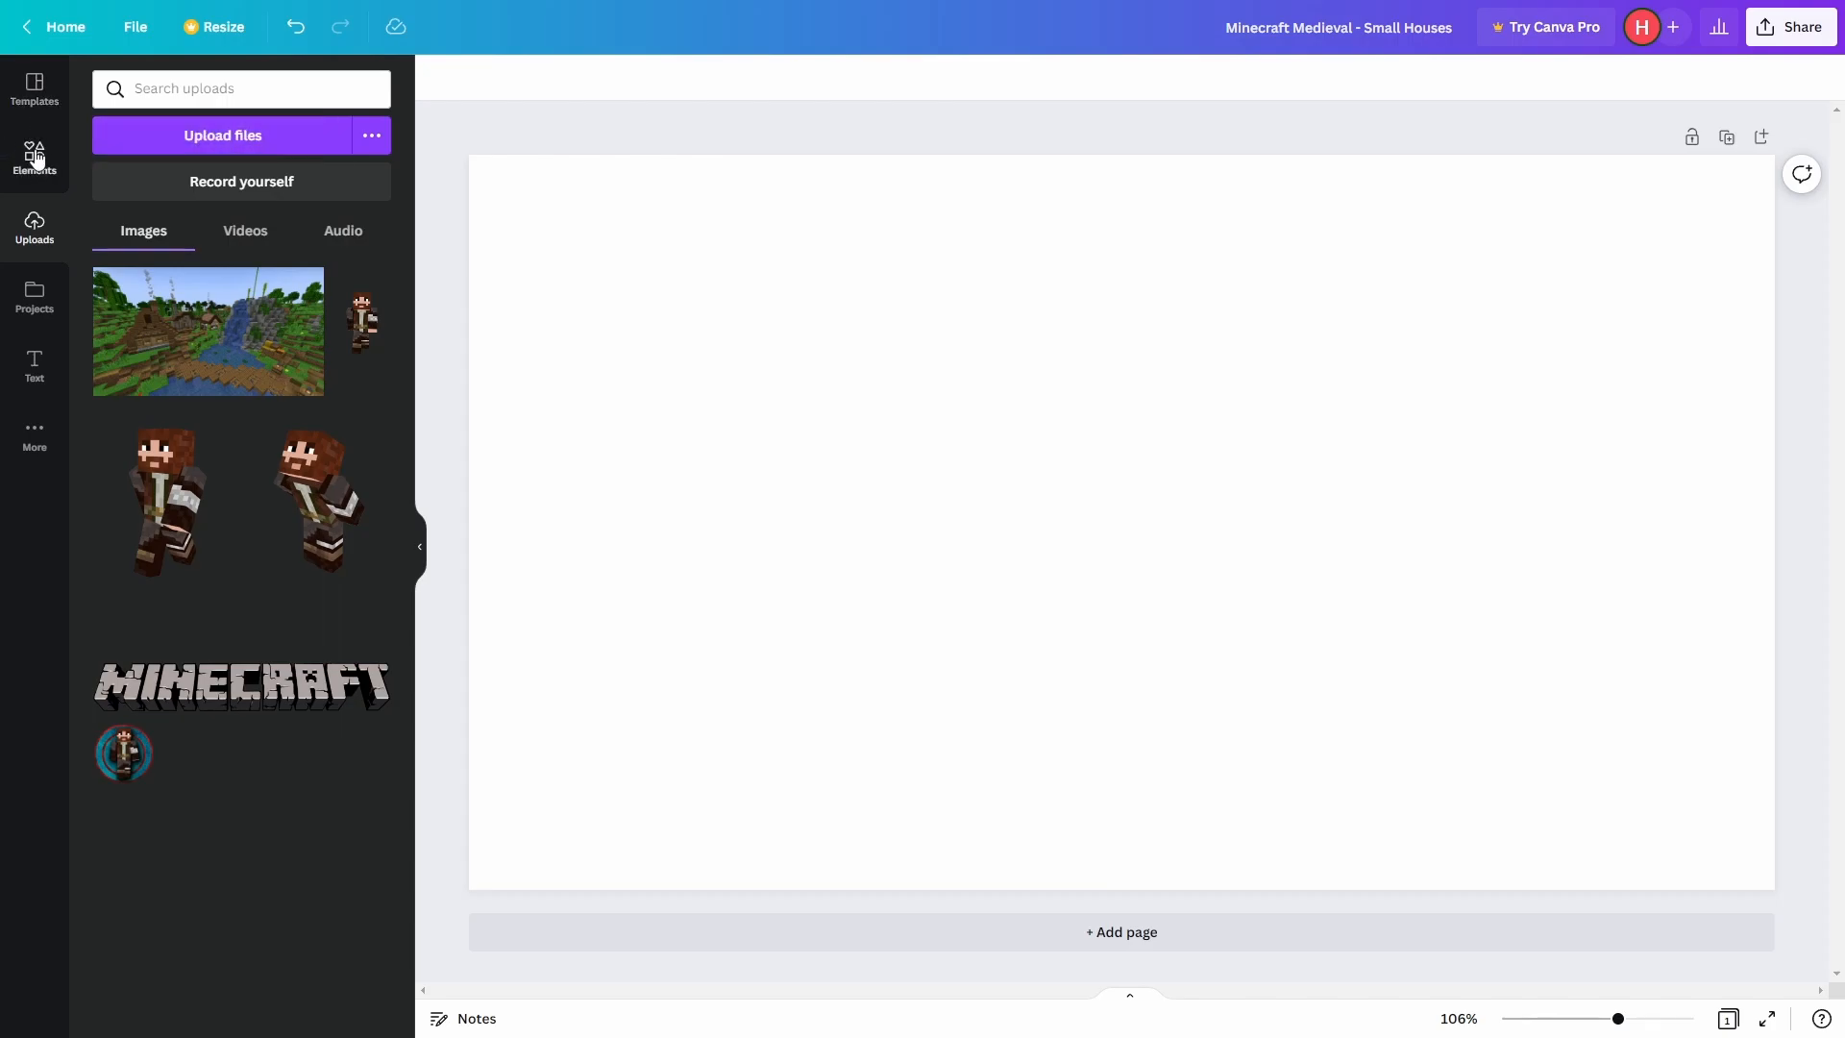
Look through the available thumbnail templates, design elements and text styles
{"action": "left_click", "coordinate": [34, 88]}
{"action": "scroll", "coordinate": [250, 561], "scroll_direction": "down", "scroll_amount": 7}
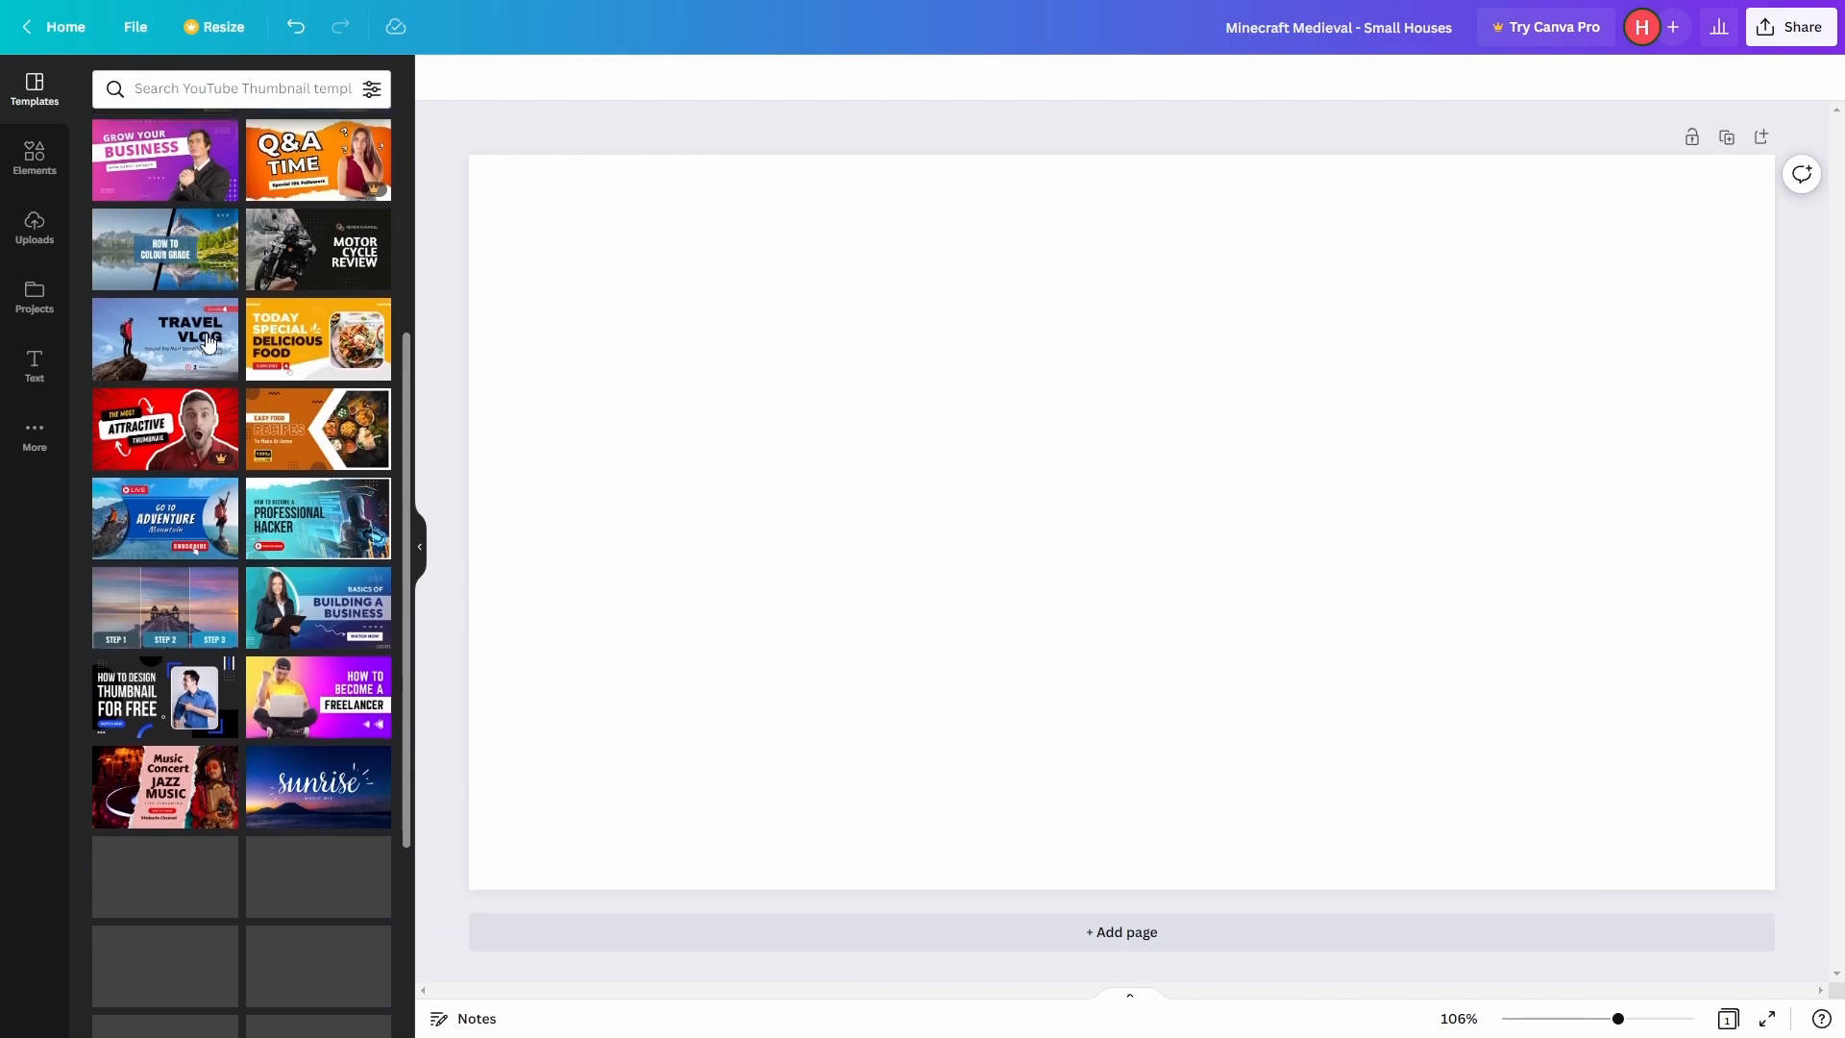
{"action": "scroll", "coordinate": [250, 560], "scroll_direction": "up", "scroll_amount": 8}
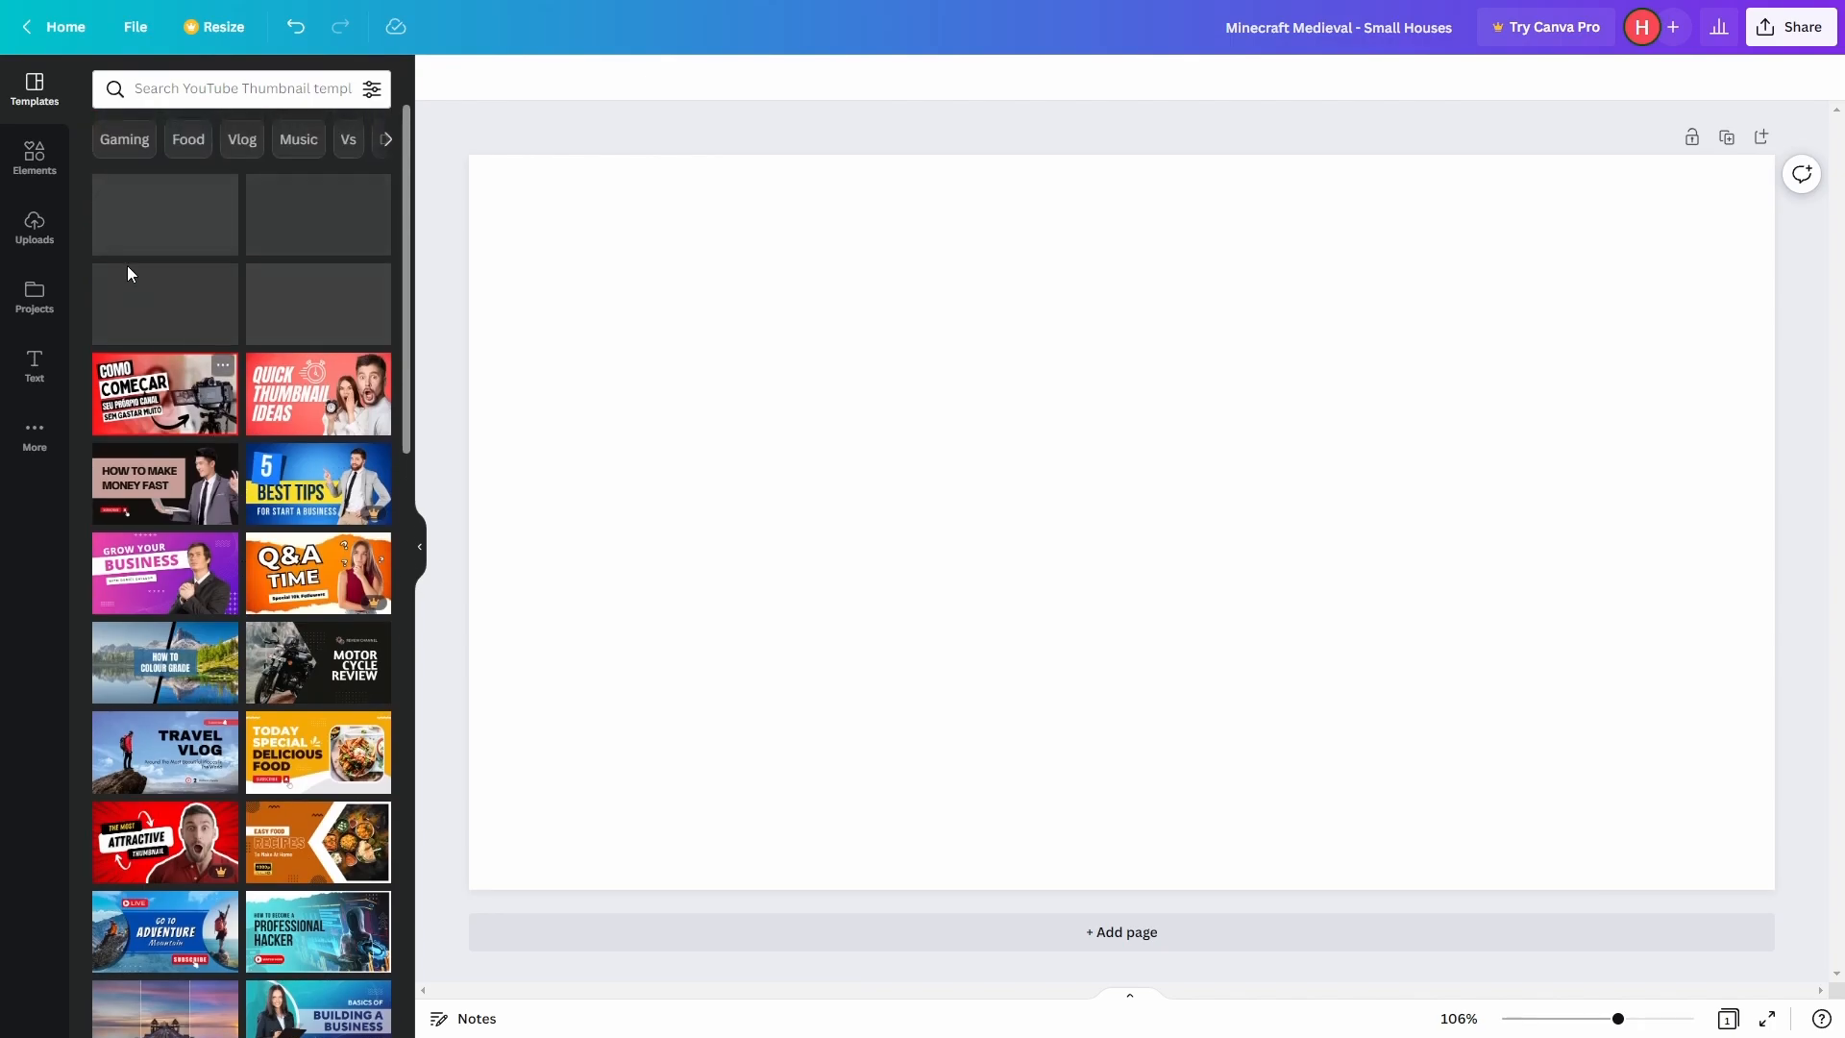
{"action": "left_click", "coordinate": [35, 154]}
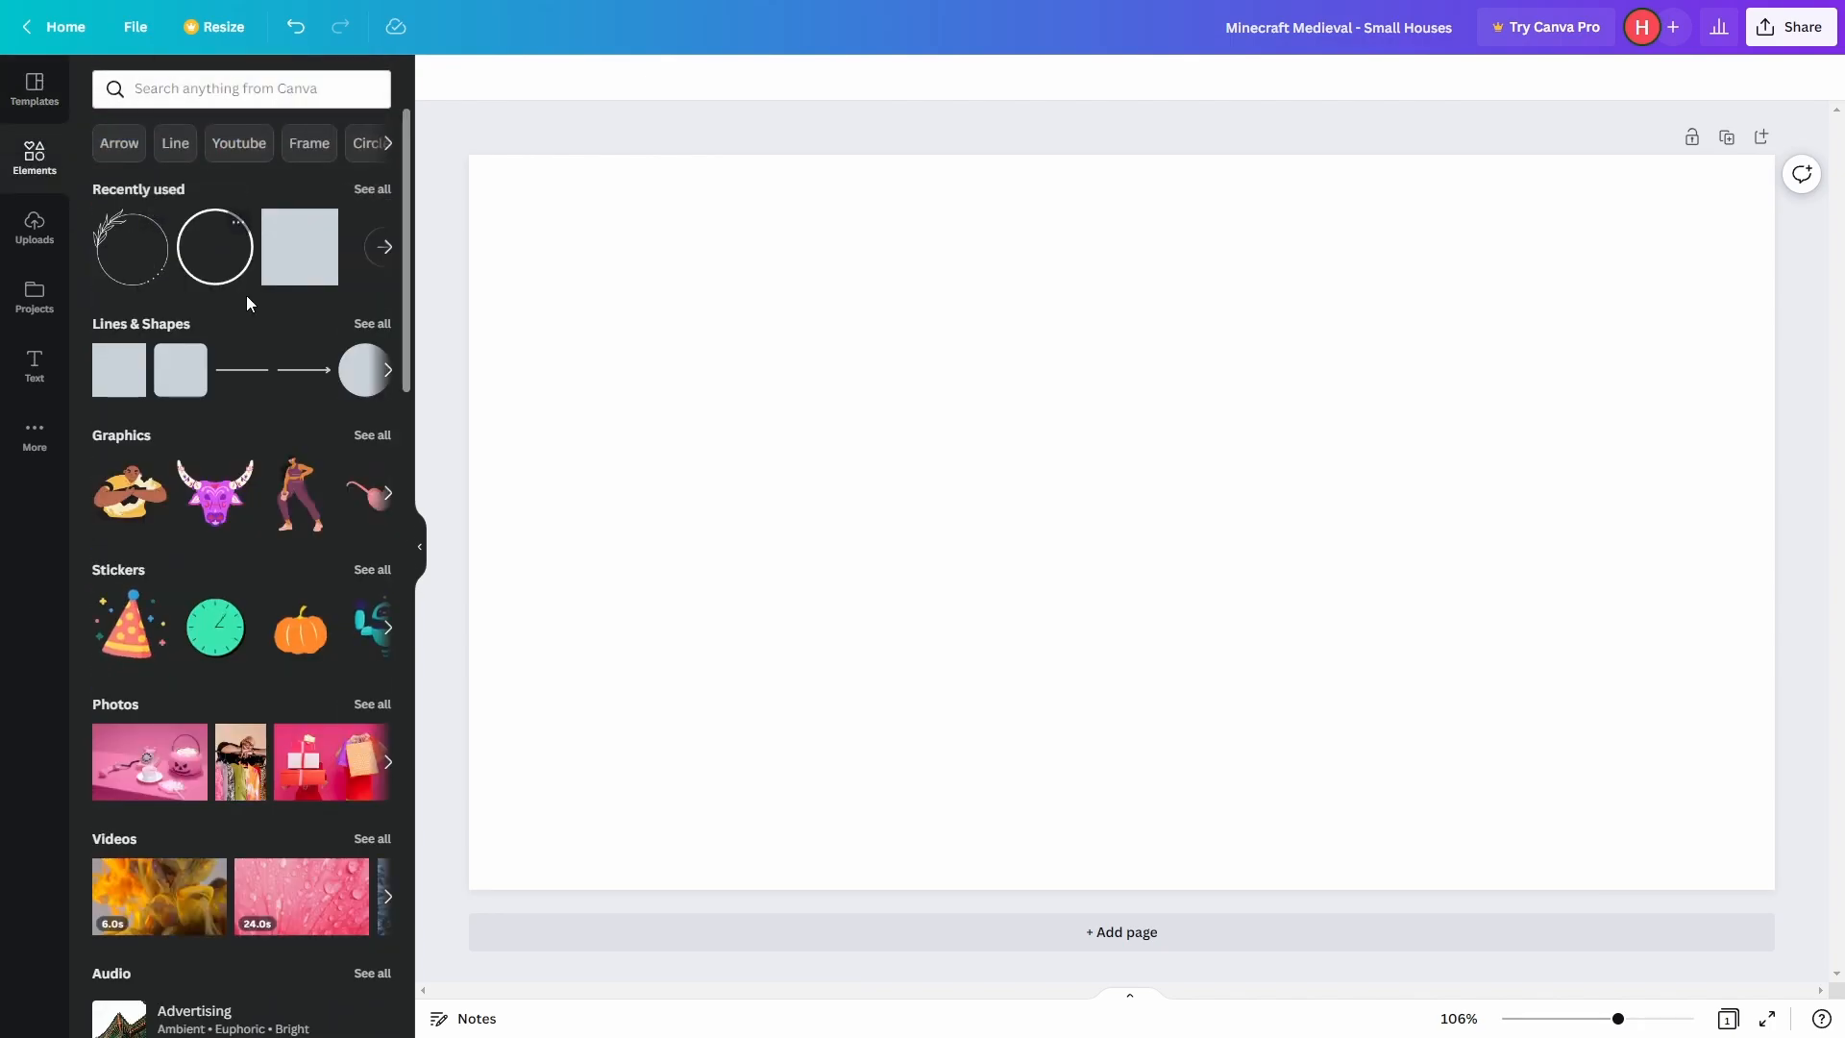
{"action": "scroll", "coordinate": [284, 385], "scroll_direction": "down", "scroll_amount": 7}
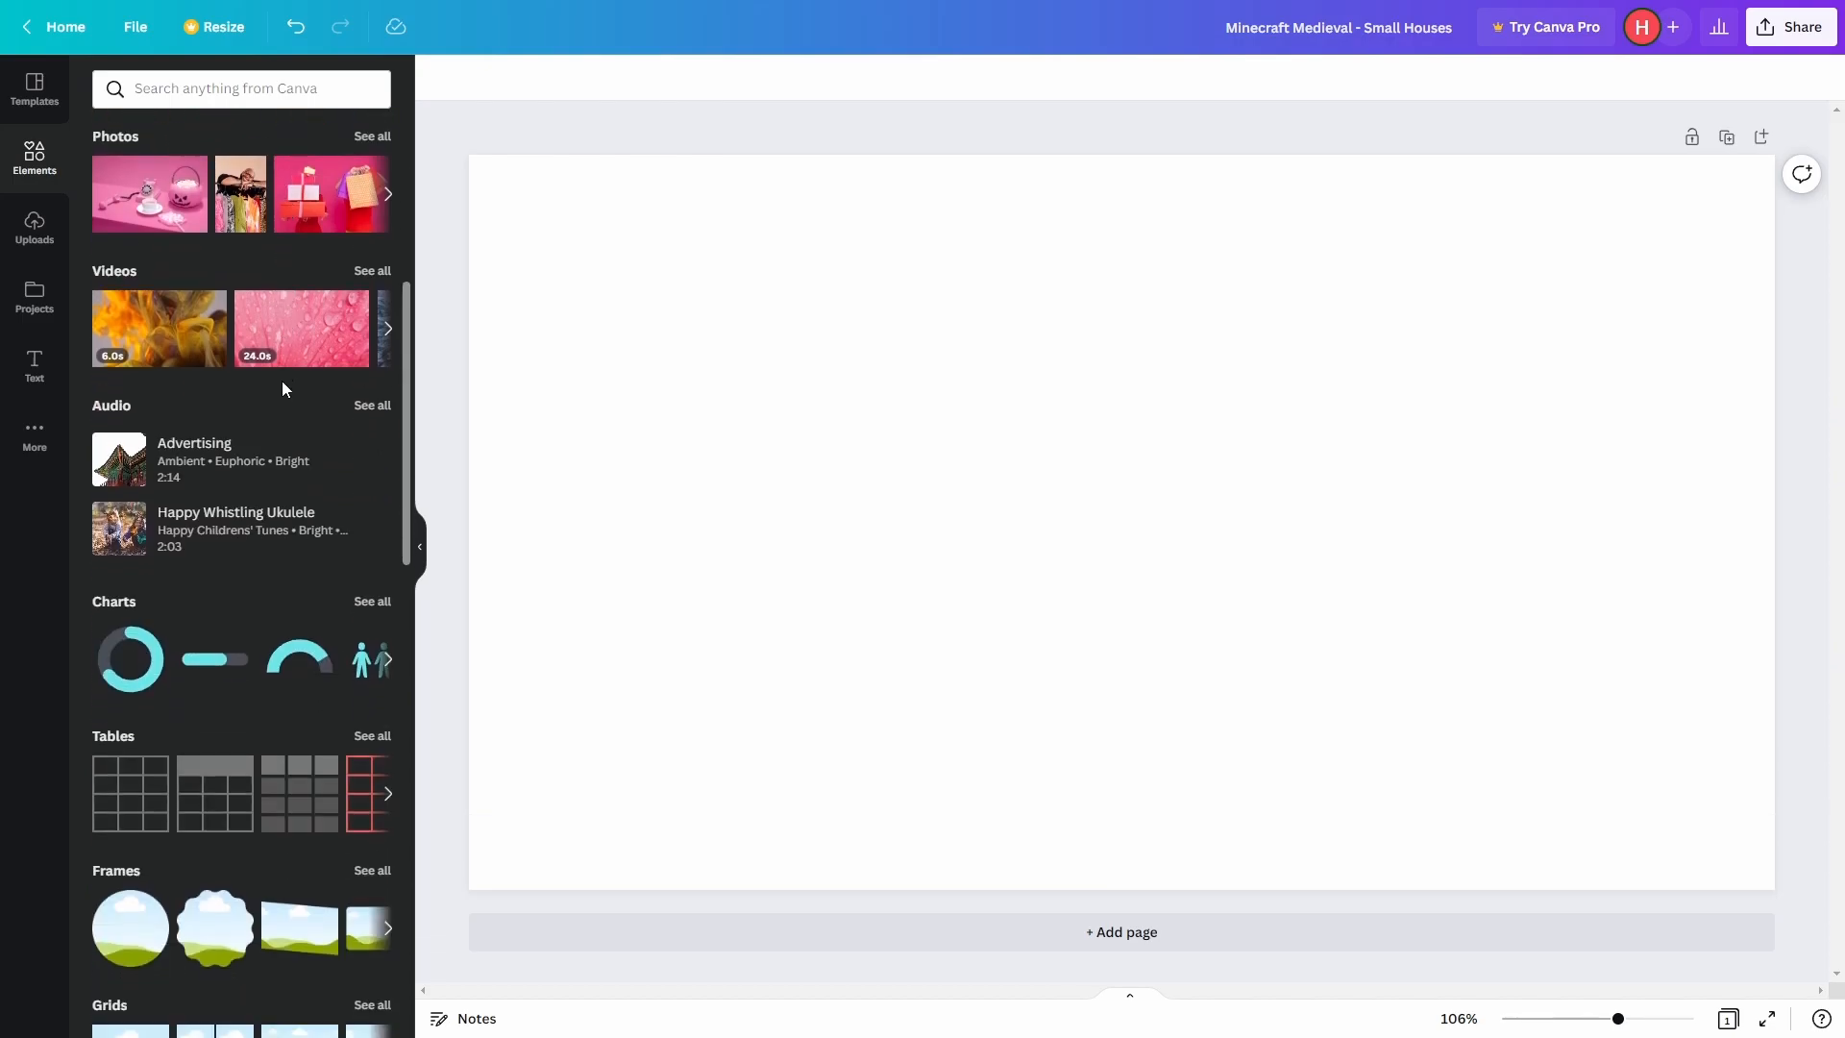
{"action": "scroll", "coordinate": [267, 394], "scroll_direction": "up", "scroll_amount": 7}
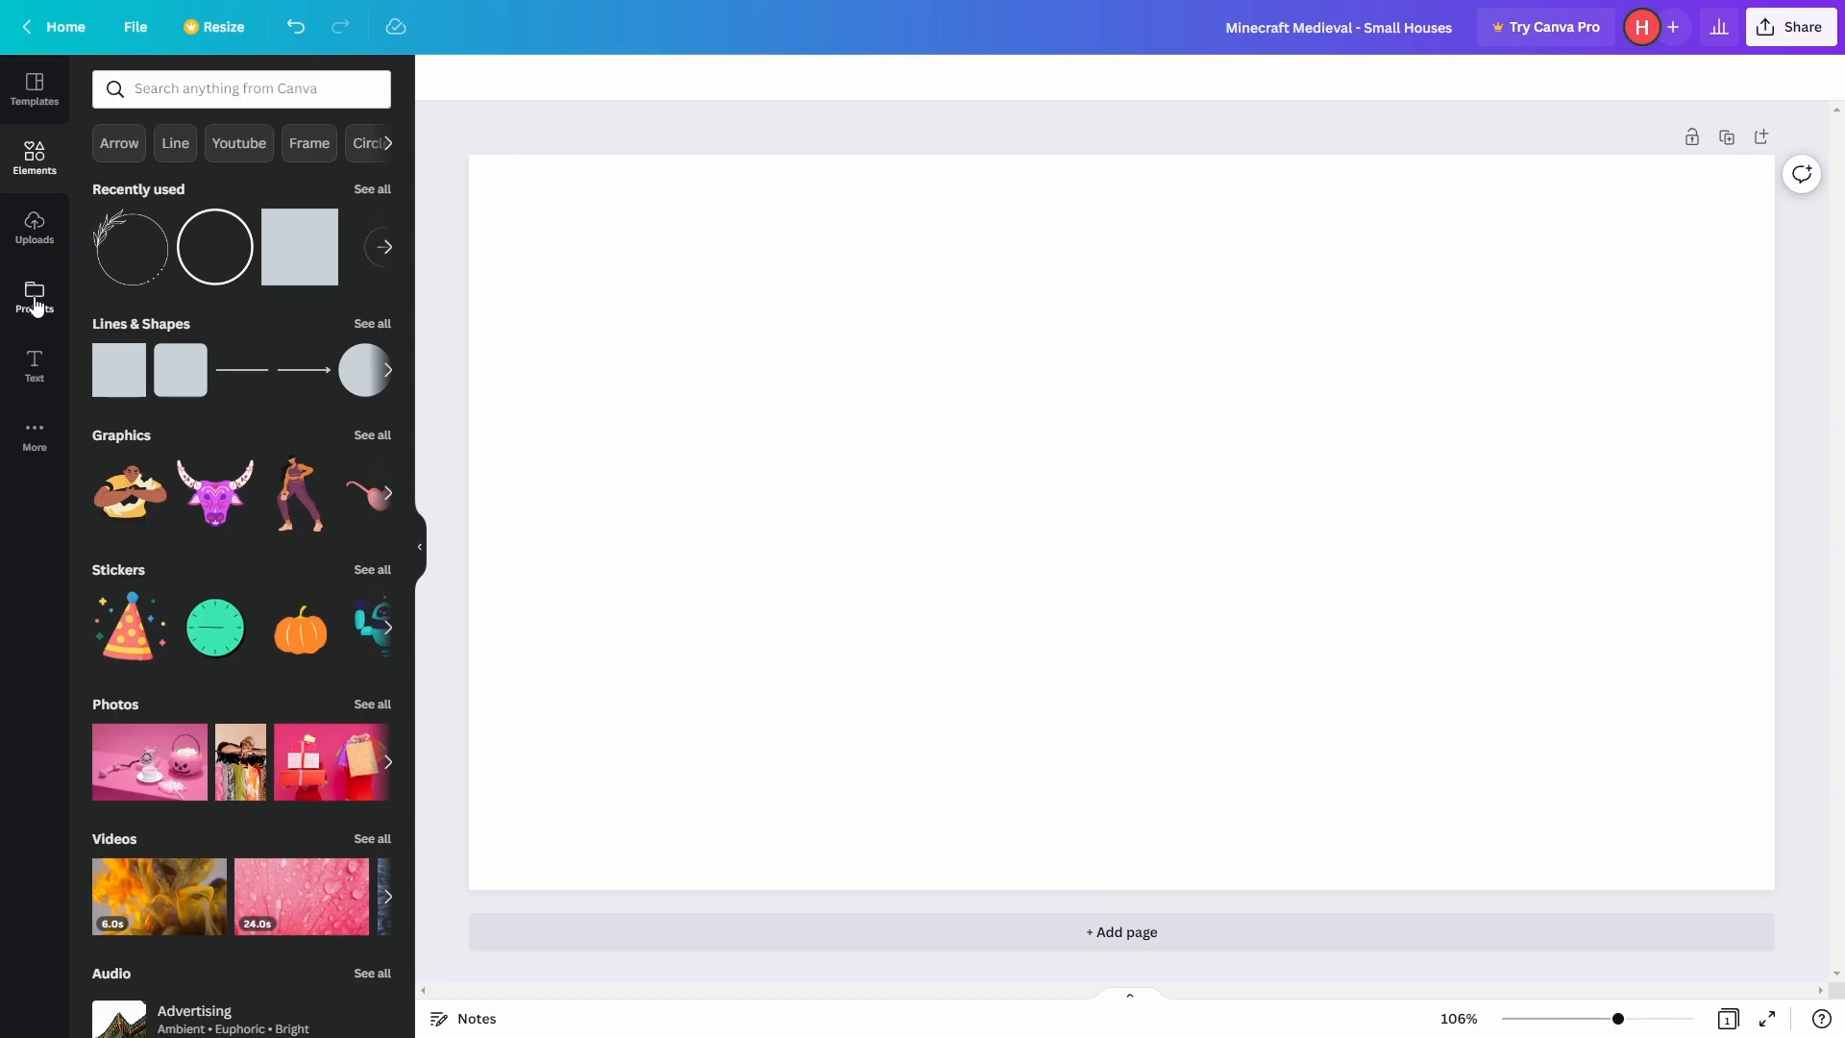
{"action": "left_click", "coordinate": [37, 369]}
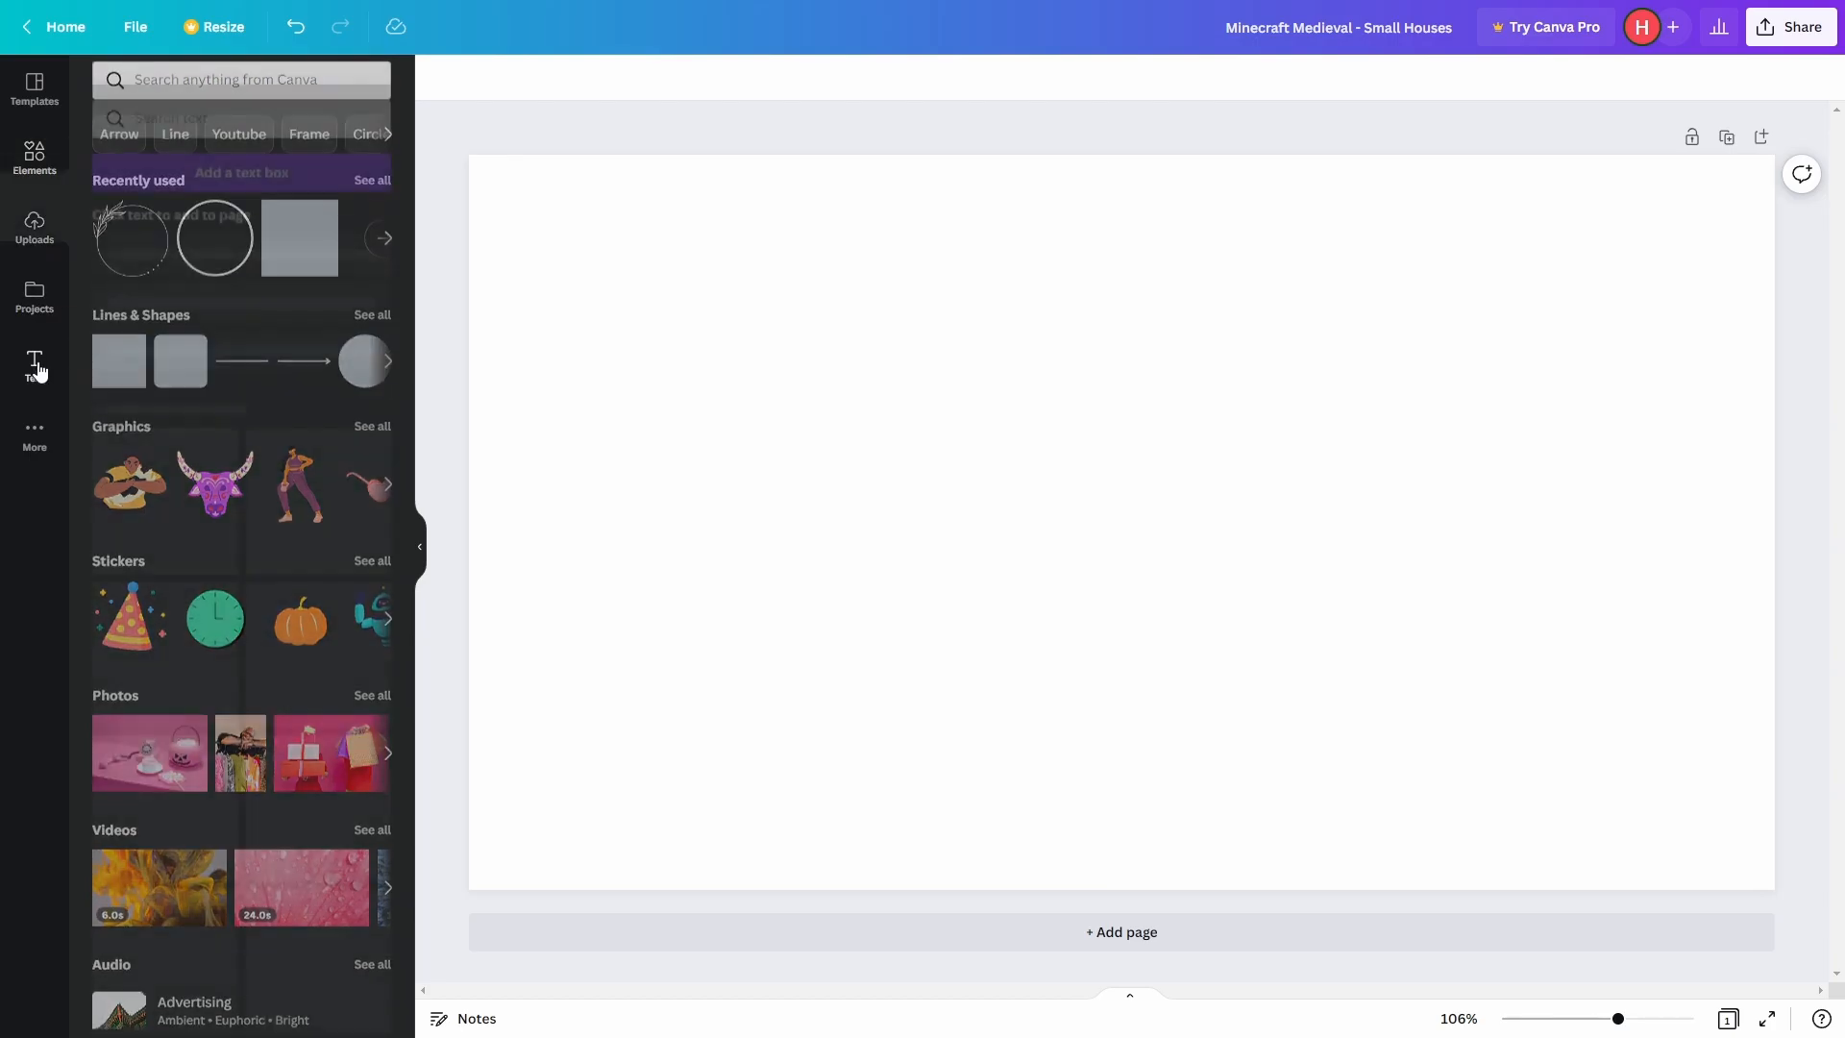
{"action": "scroll", "coordinate": [225, 385], "scroll_direction": "down", "scroll_amount": 4}
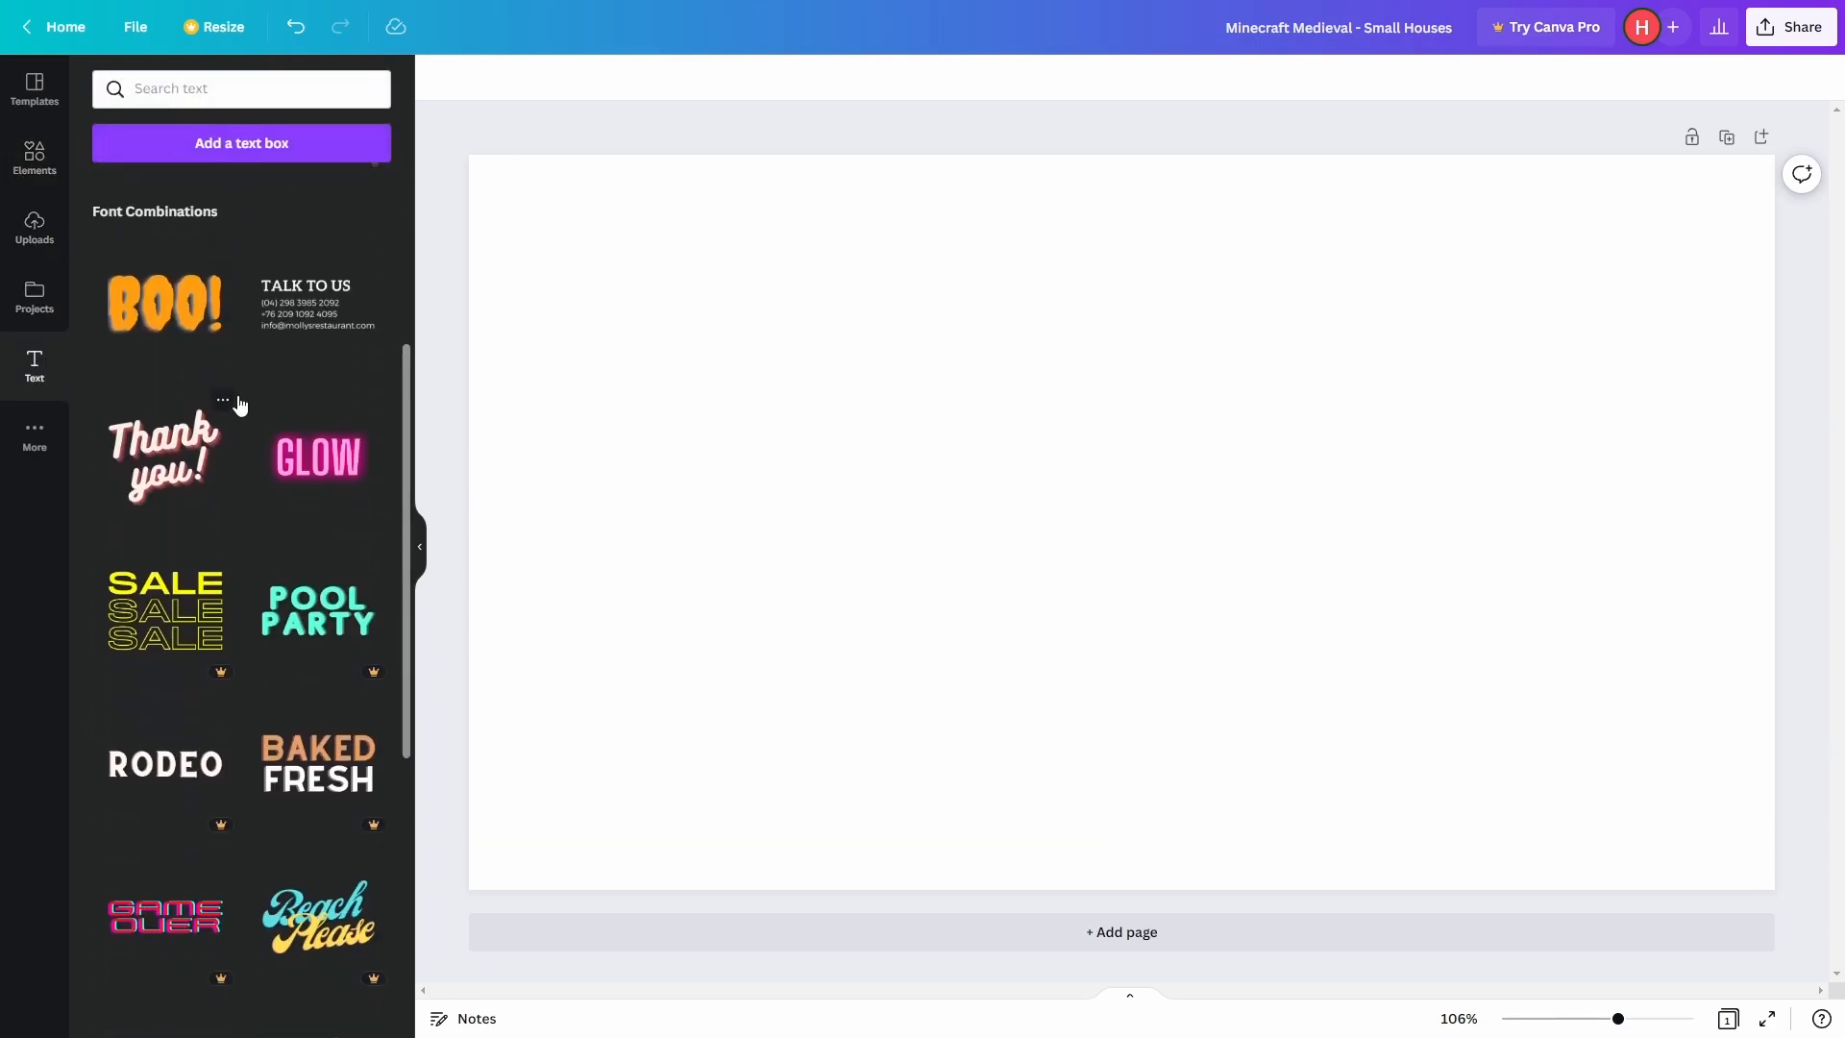
{"action": "scroll", "coordinate": [225, 394], "scroll_direction": "down", "scroll_amount": 3}
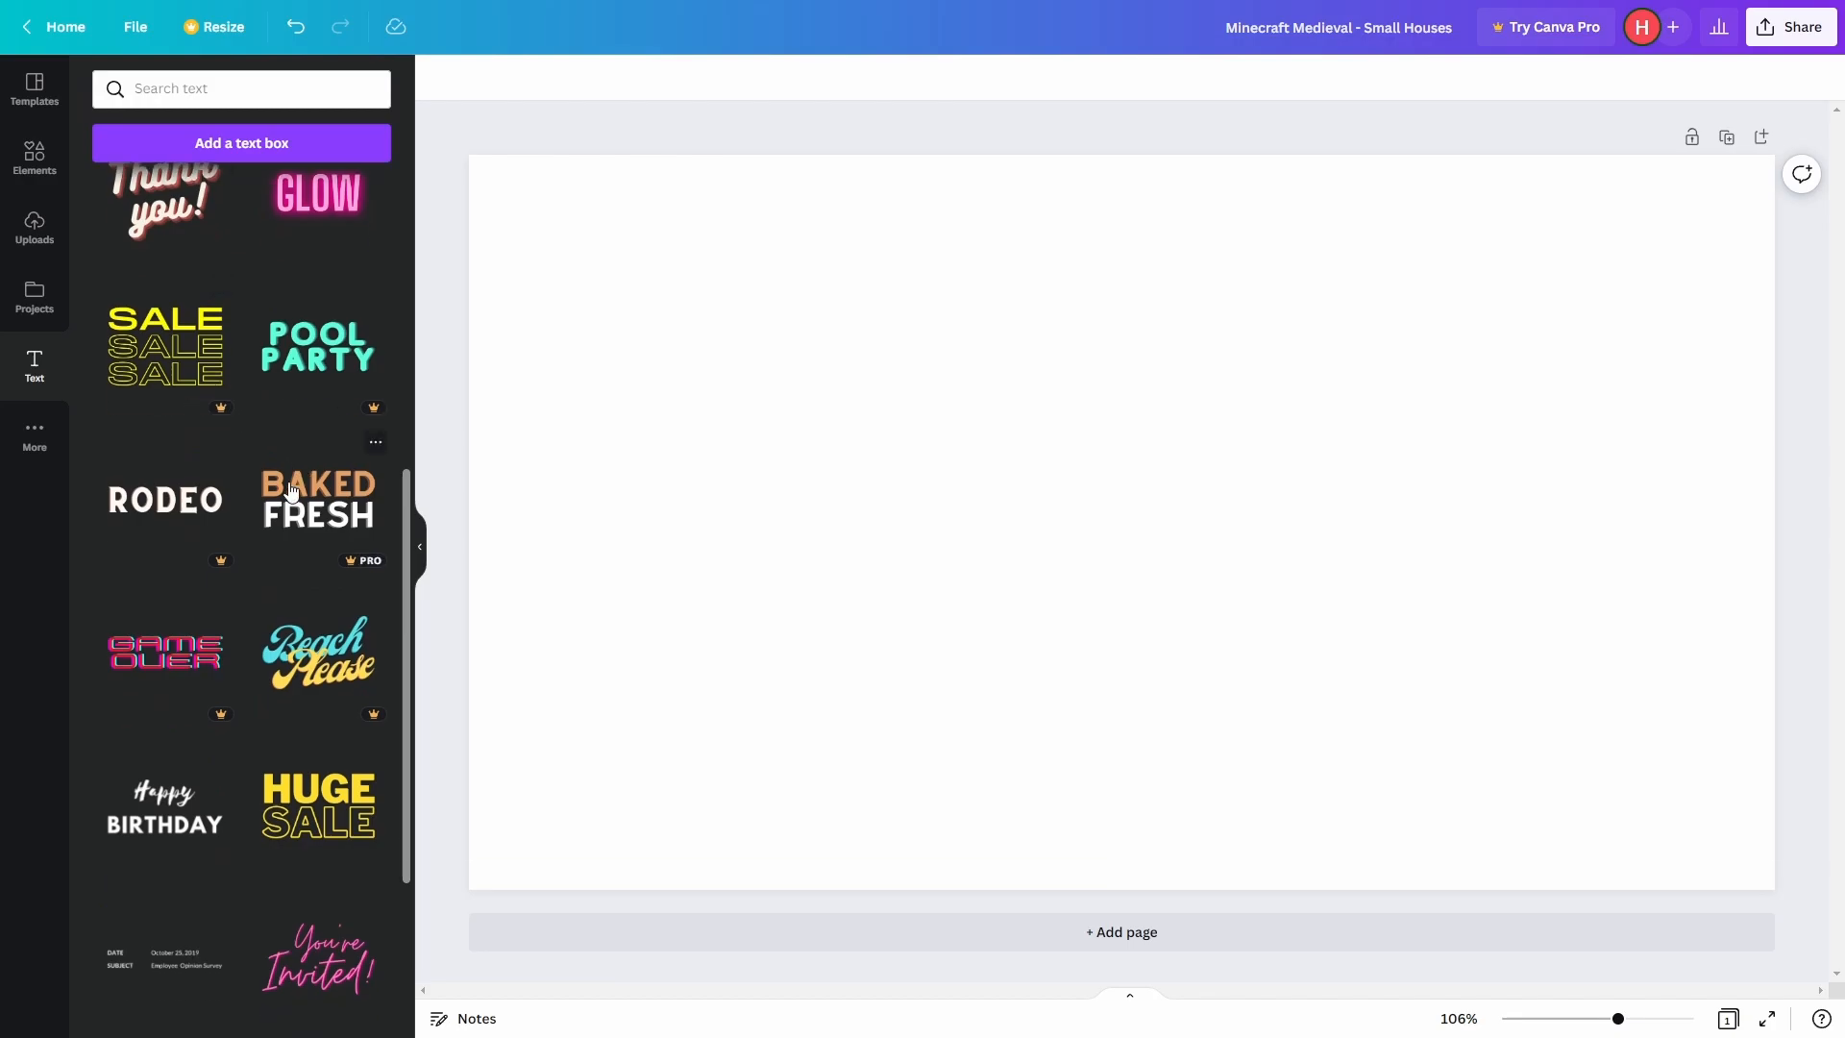
{"action": "scroll", "coordinate": [290, 491], "scroll_direction": "up", "scroll_amount": 4}
{"action": "scroll", "coordinate": [290, 491], "scroll_direction": "up", "scroll_amount": 1}
{"action": "scroll", "coordinate": [280, 438], "scroll_direction": "up", "scroll_amount": 1}
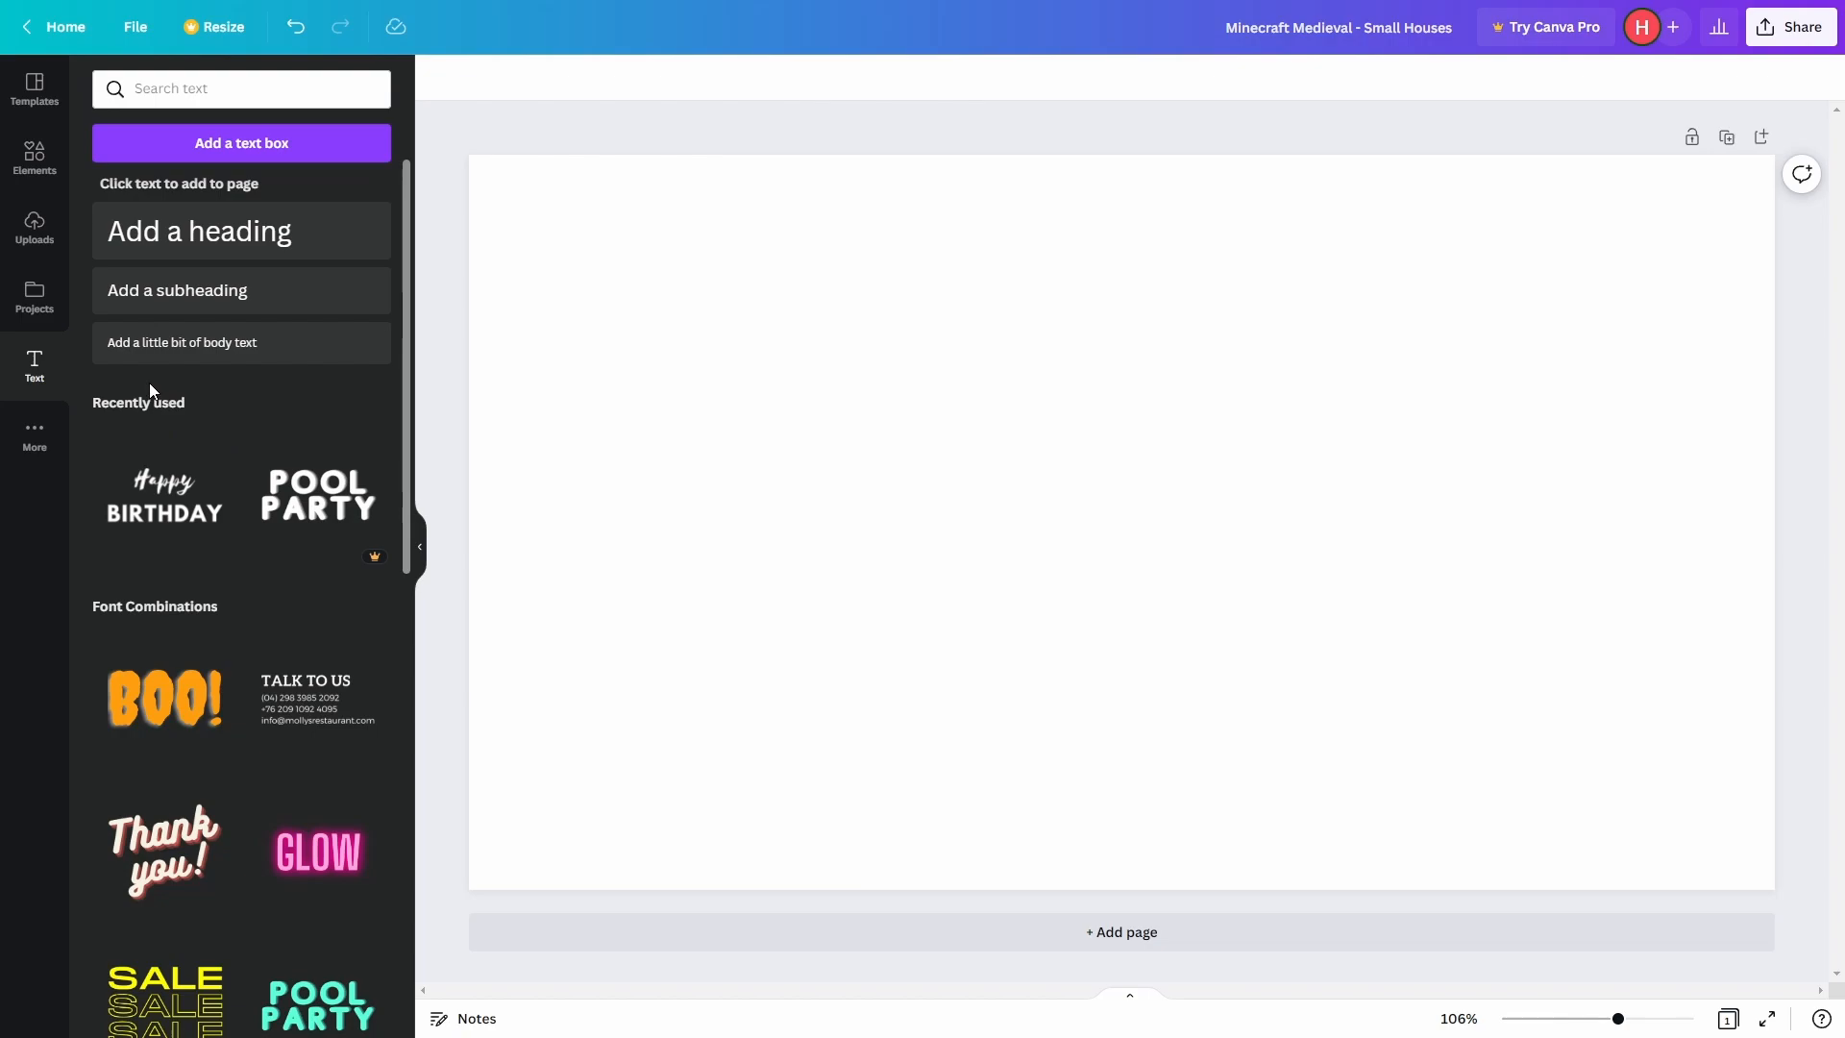
Fill the blank page with the uploaded Minecraft village screenshot as its background
{"action": "left_click", "coordinate": [34, 229]}
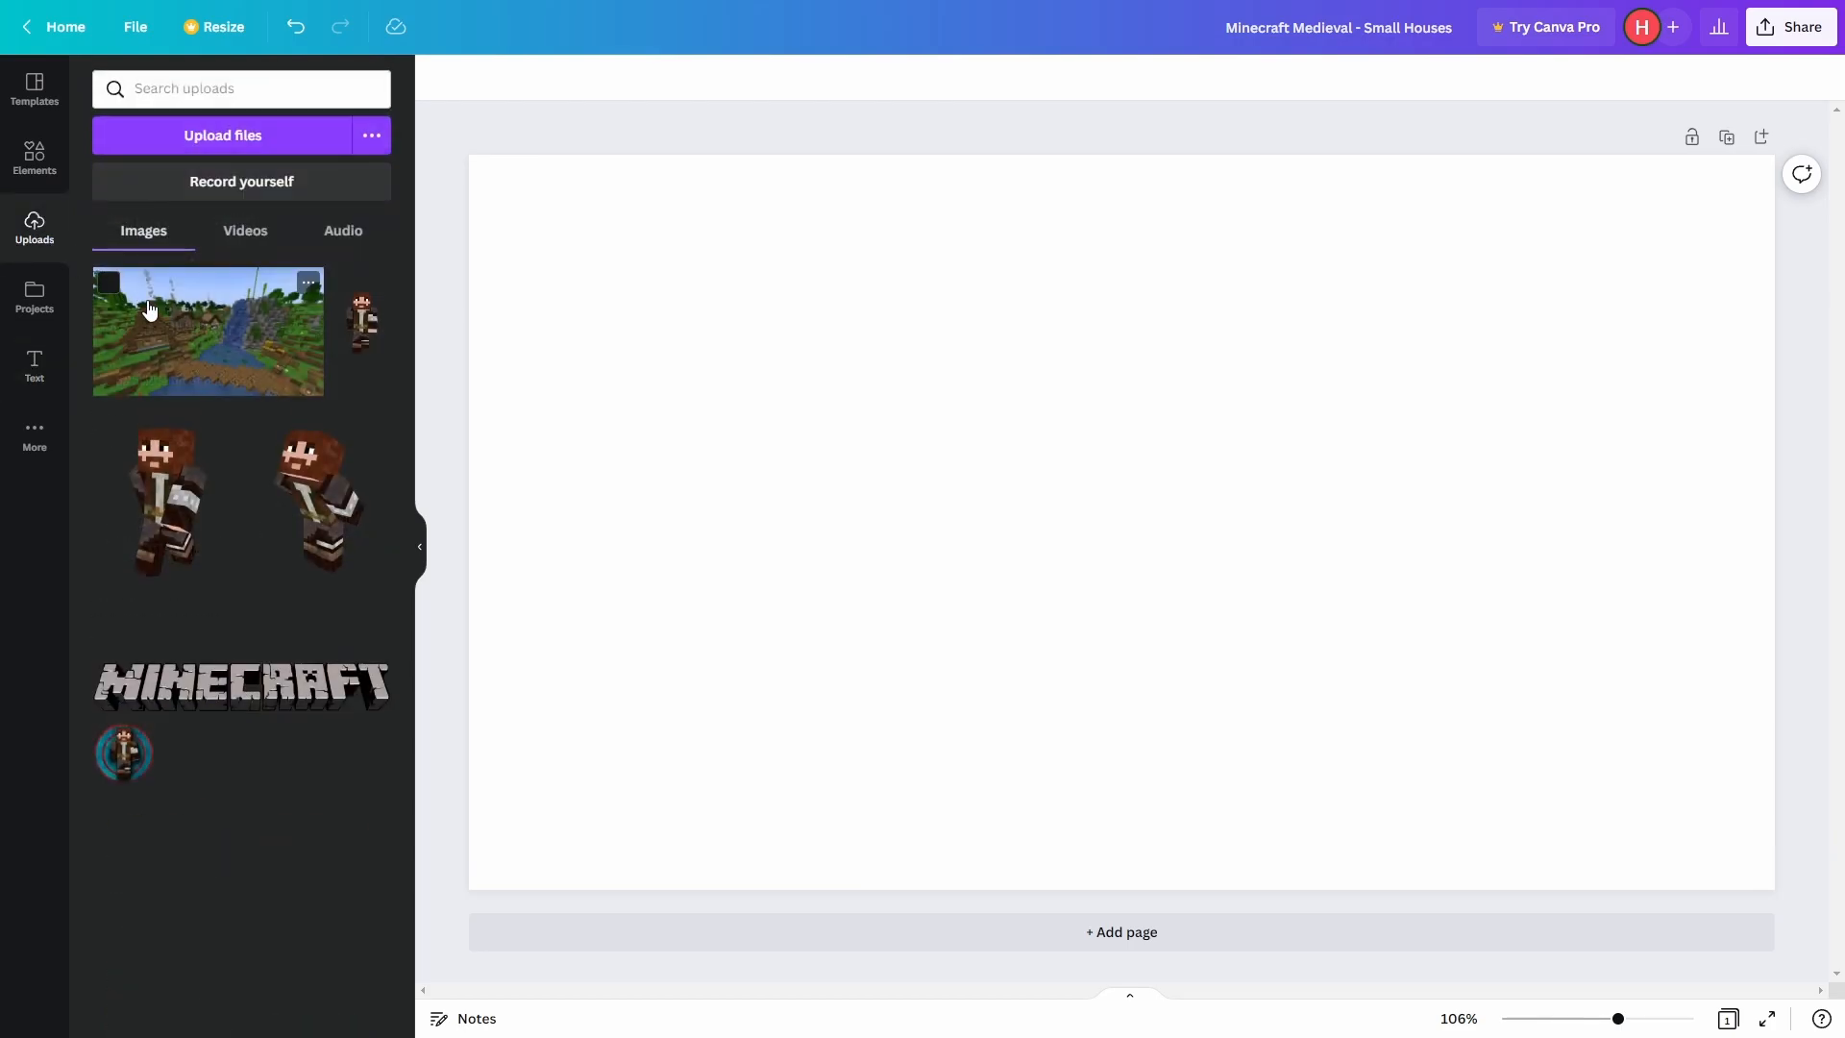
{"action": "left_click_drag", "start_coordinate": [160, 321], "coordinate": [486, 272]}
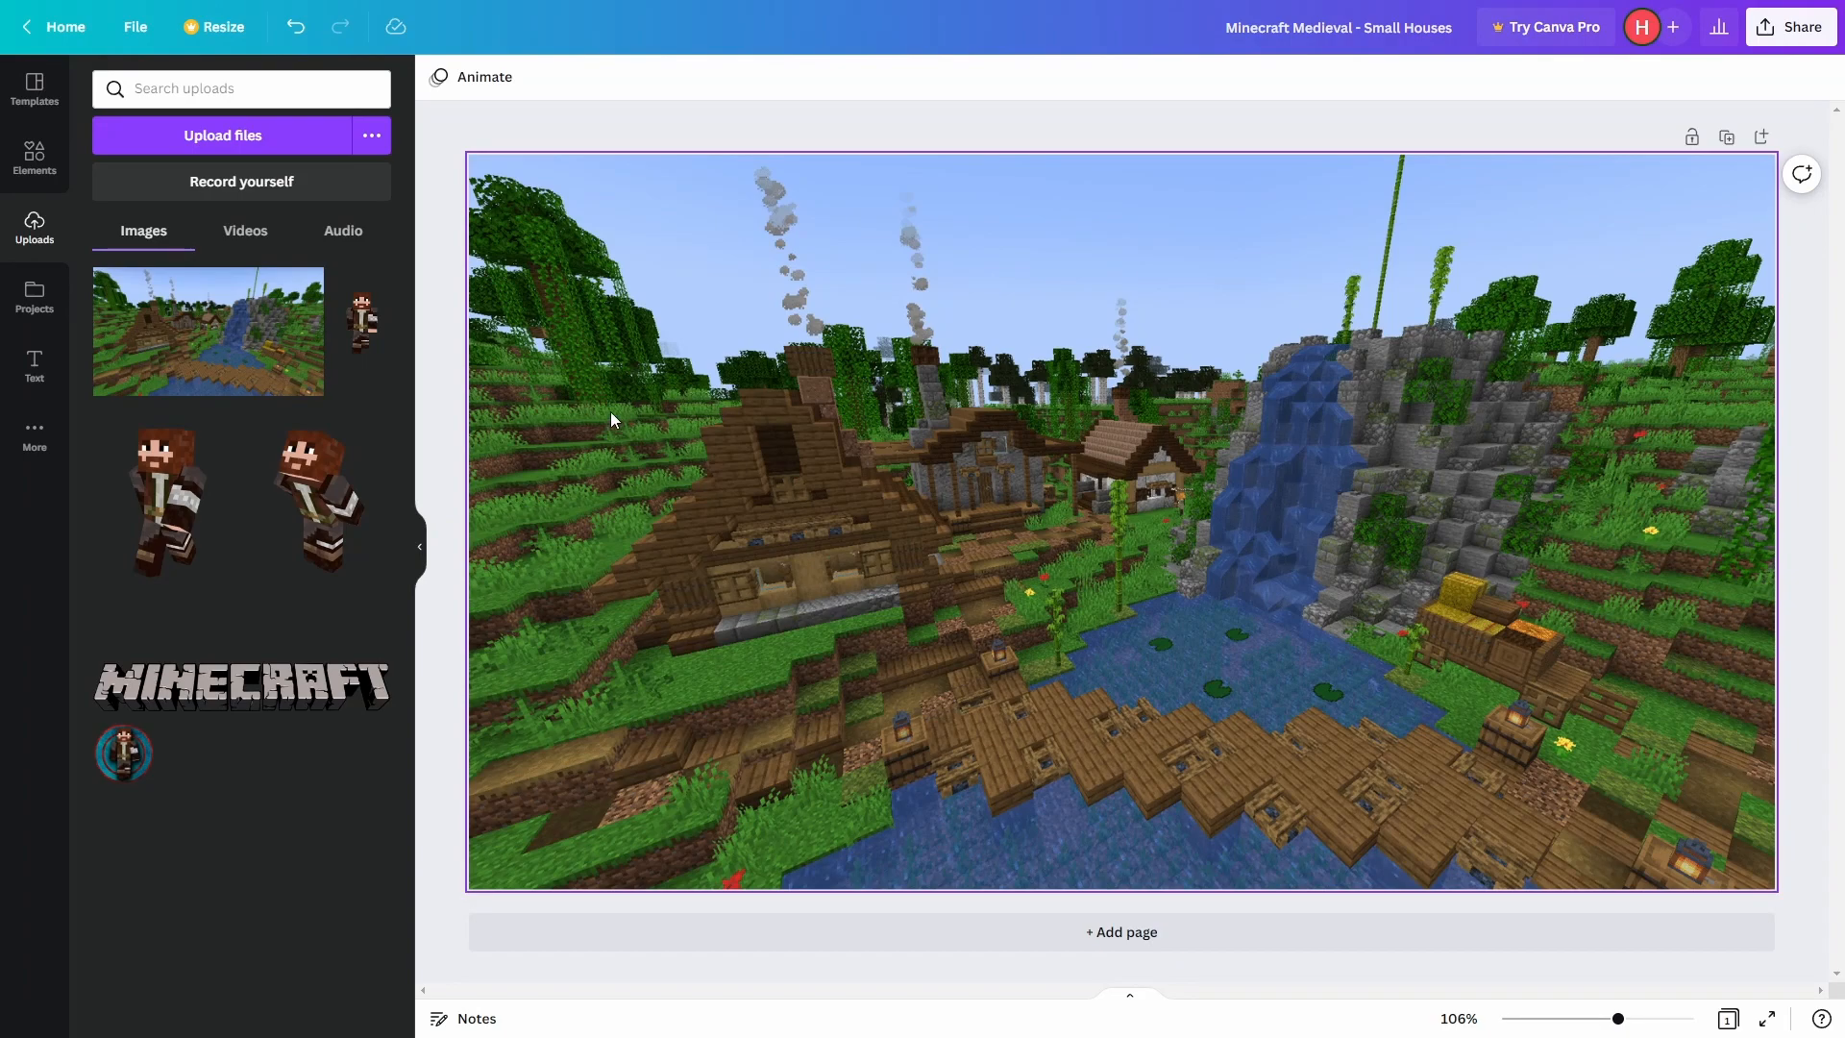
Add the uploaded MINECRAFT logo, shrink it to under half the page width and centre it in the sky near the upper edge
{"action": "left_click_drag", "start_coordinate": [254, 685], "coordinate": [852, 349]}
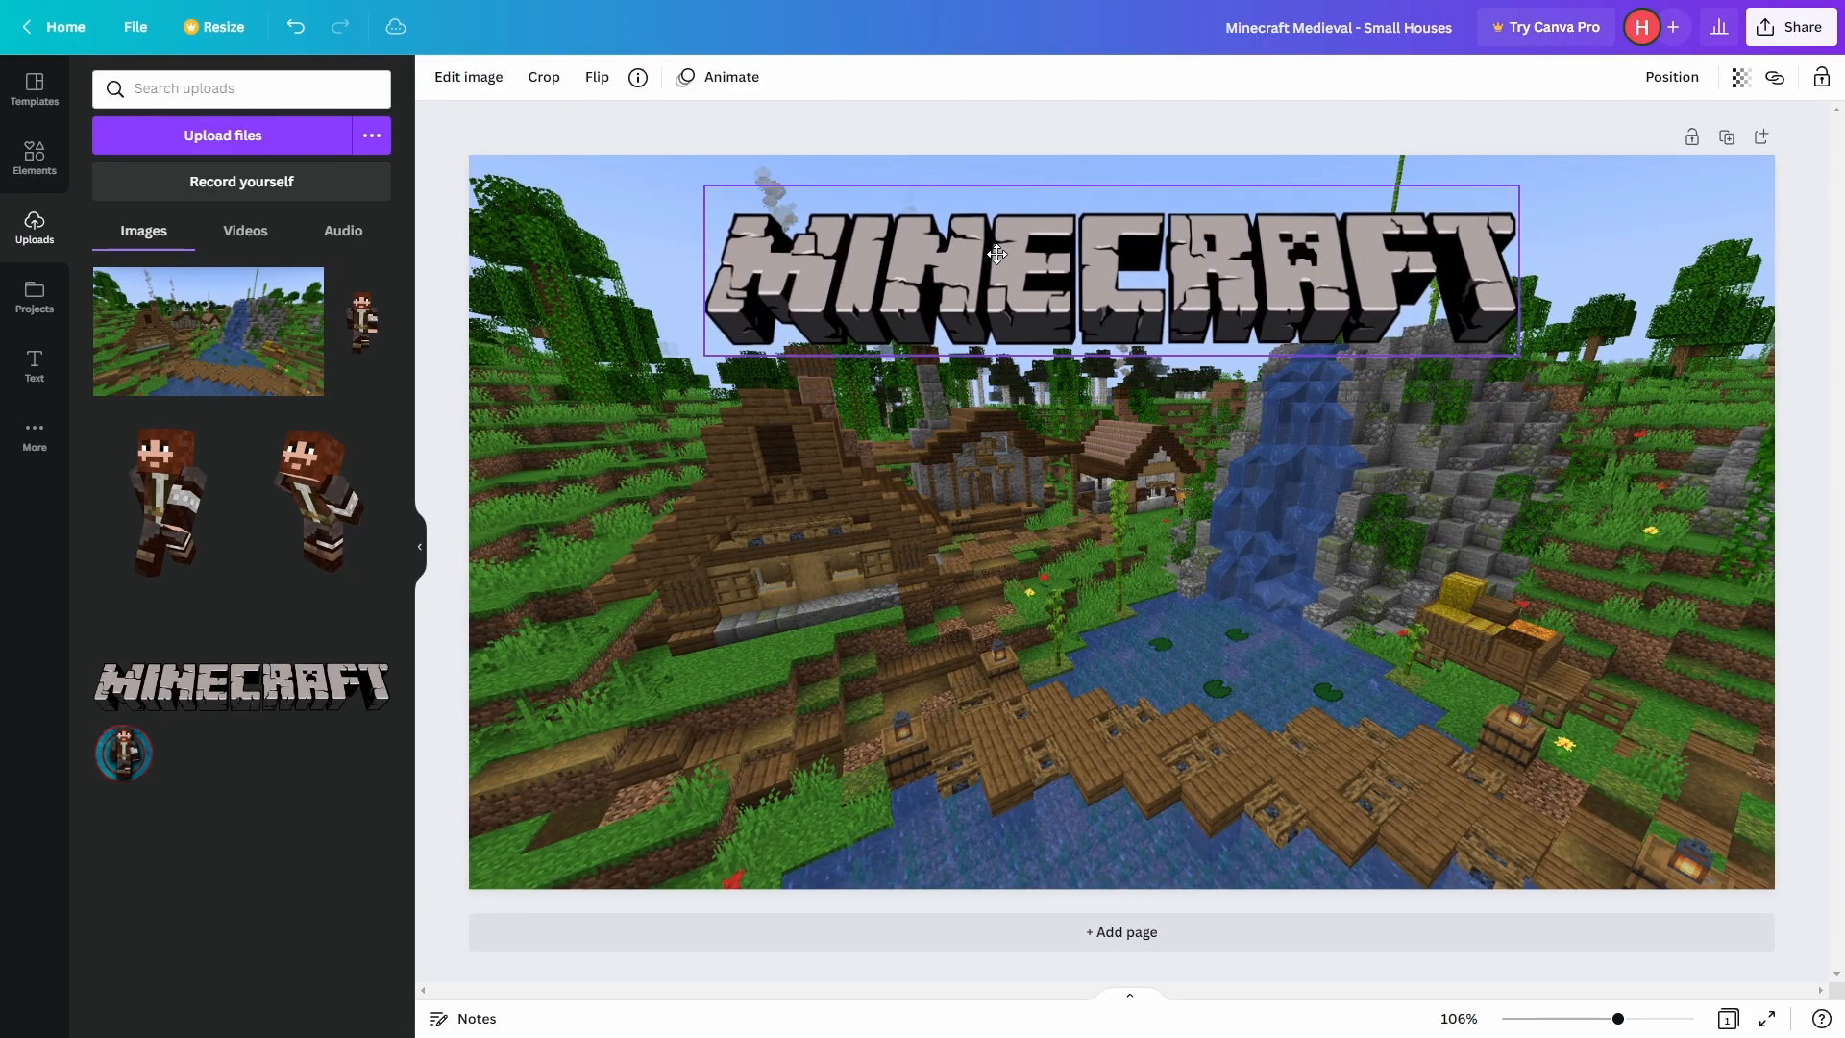
{"action": "left_click_drag", "start_coordinate": [1518, 355], "coordinate": [1232, 330]}
{"action": "left_click_drag", "start_coordinate": [935, 247], "coordinate": [1080, 247]}
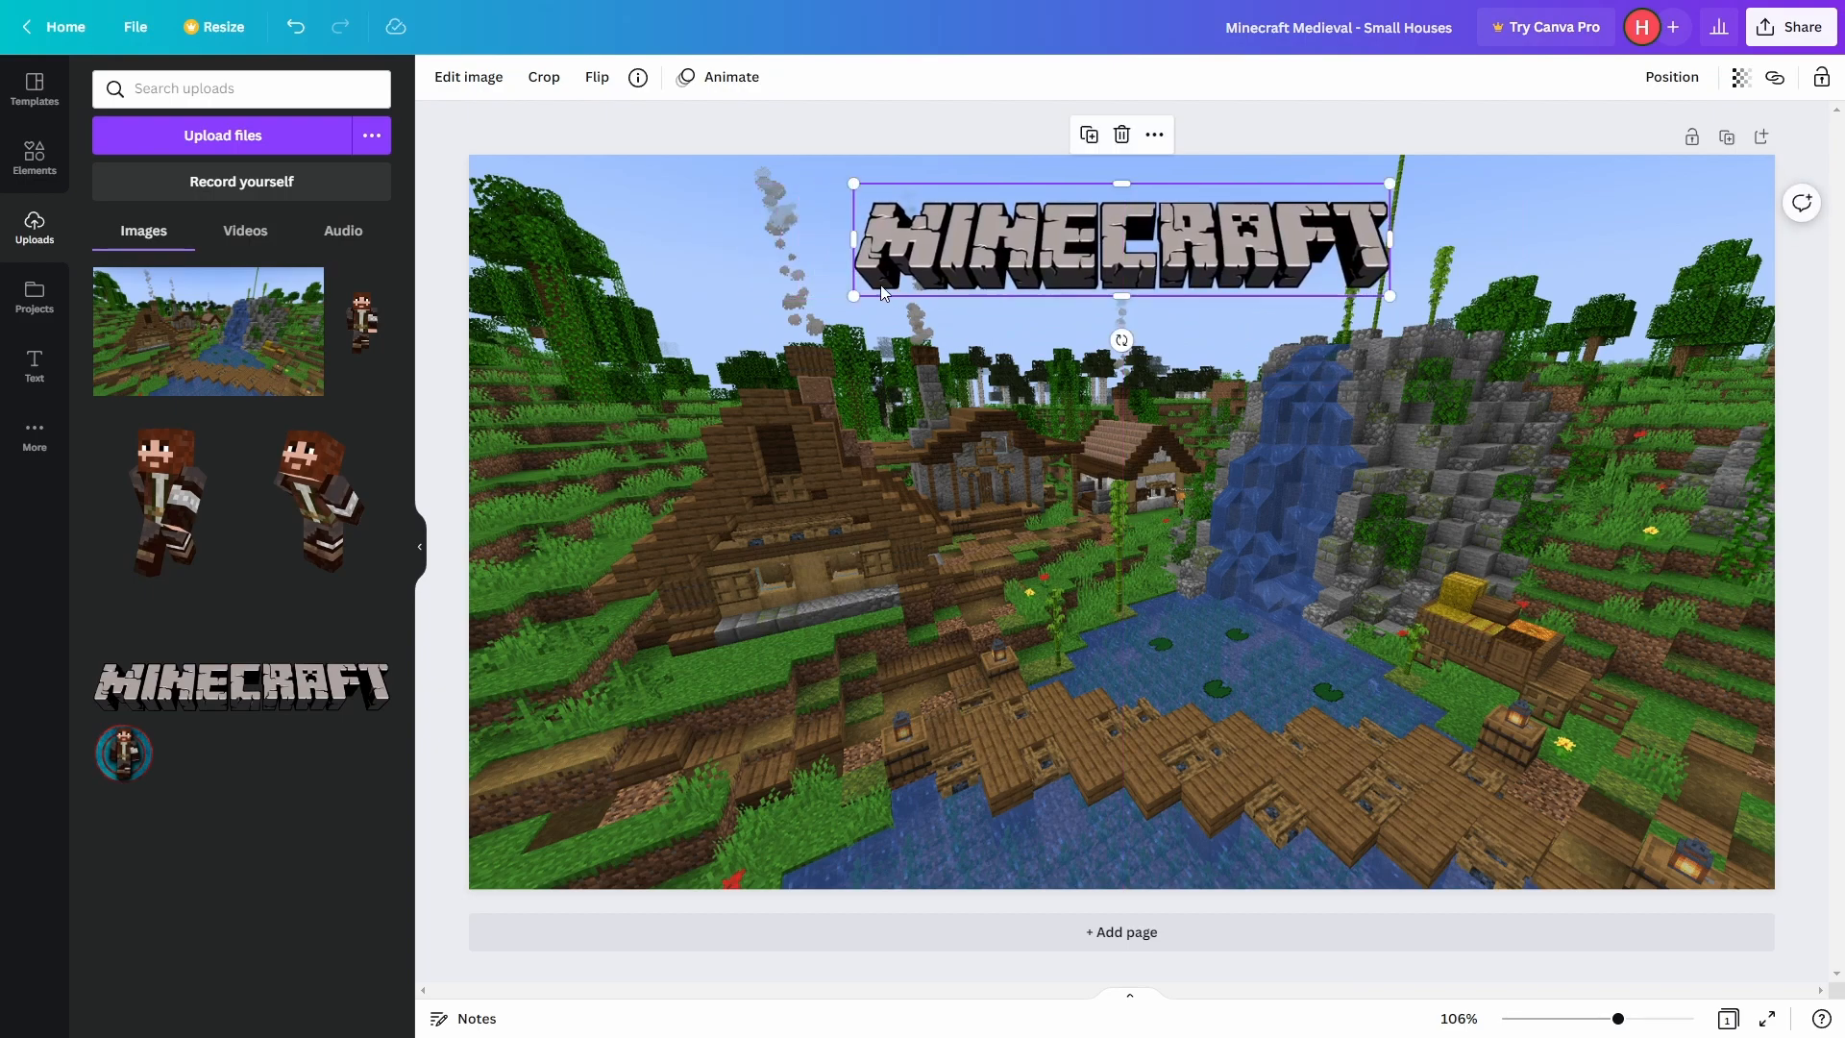
{"action": "left_click_drag", "start_coordinate": [852, 294], "coordinate": [835, 297]}
{"action": "mouse_move", "coordinate": [980, 252]}
{"action": "left_mouse_down"}
{"action": "mouse_move", "coordinate": [960, 253]}
{"action": "mouse_move", "coordinate": [984, 253]}
{"action": "left_mouse_up"}
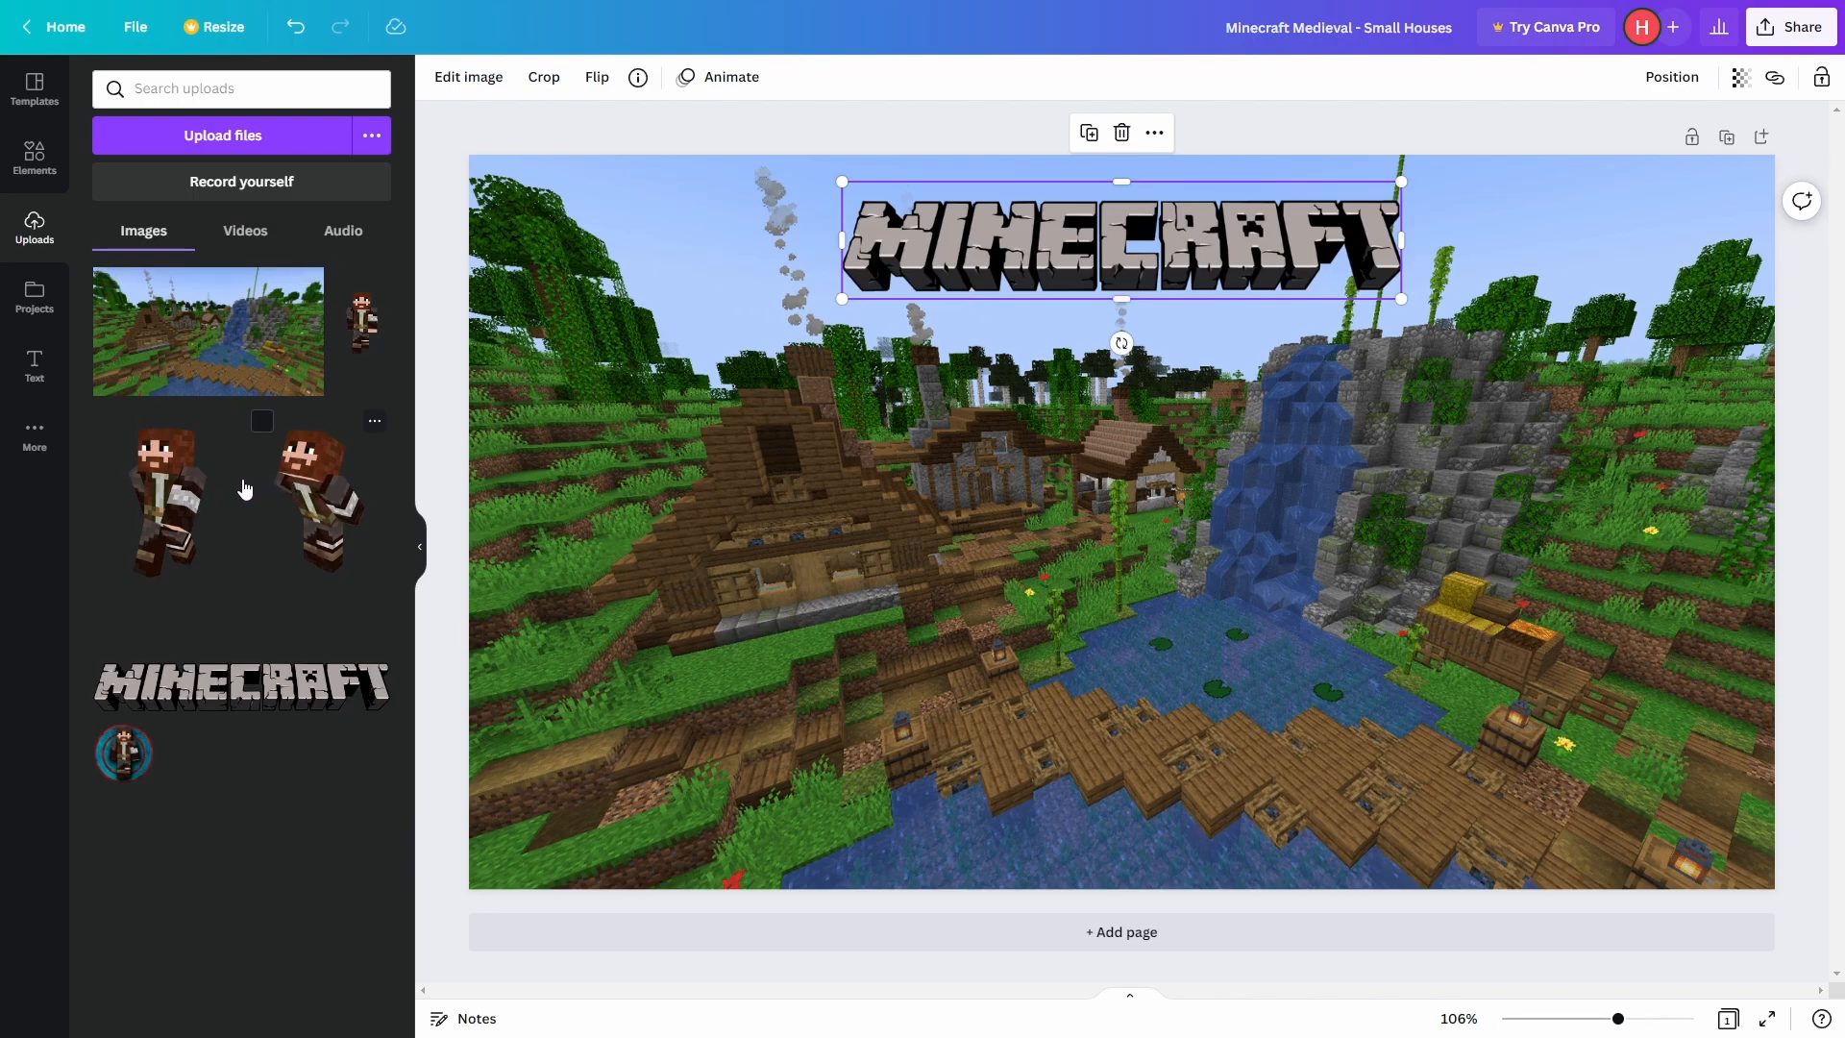
Add the round character badge, shrink it and place it in the thumbnail's lower-left corner
{"action": "left_click_drag", "start_coordinate": [149, 746], "coordinate": [652, 650]}
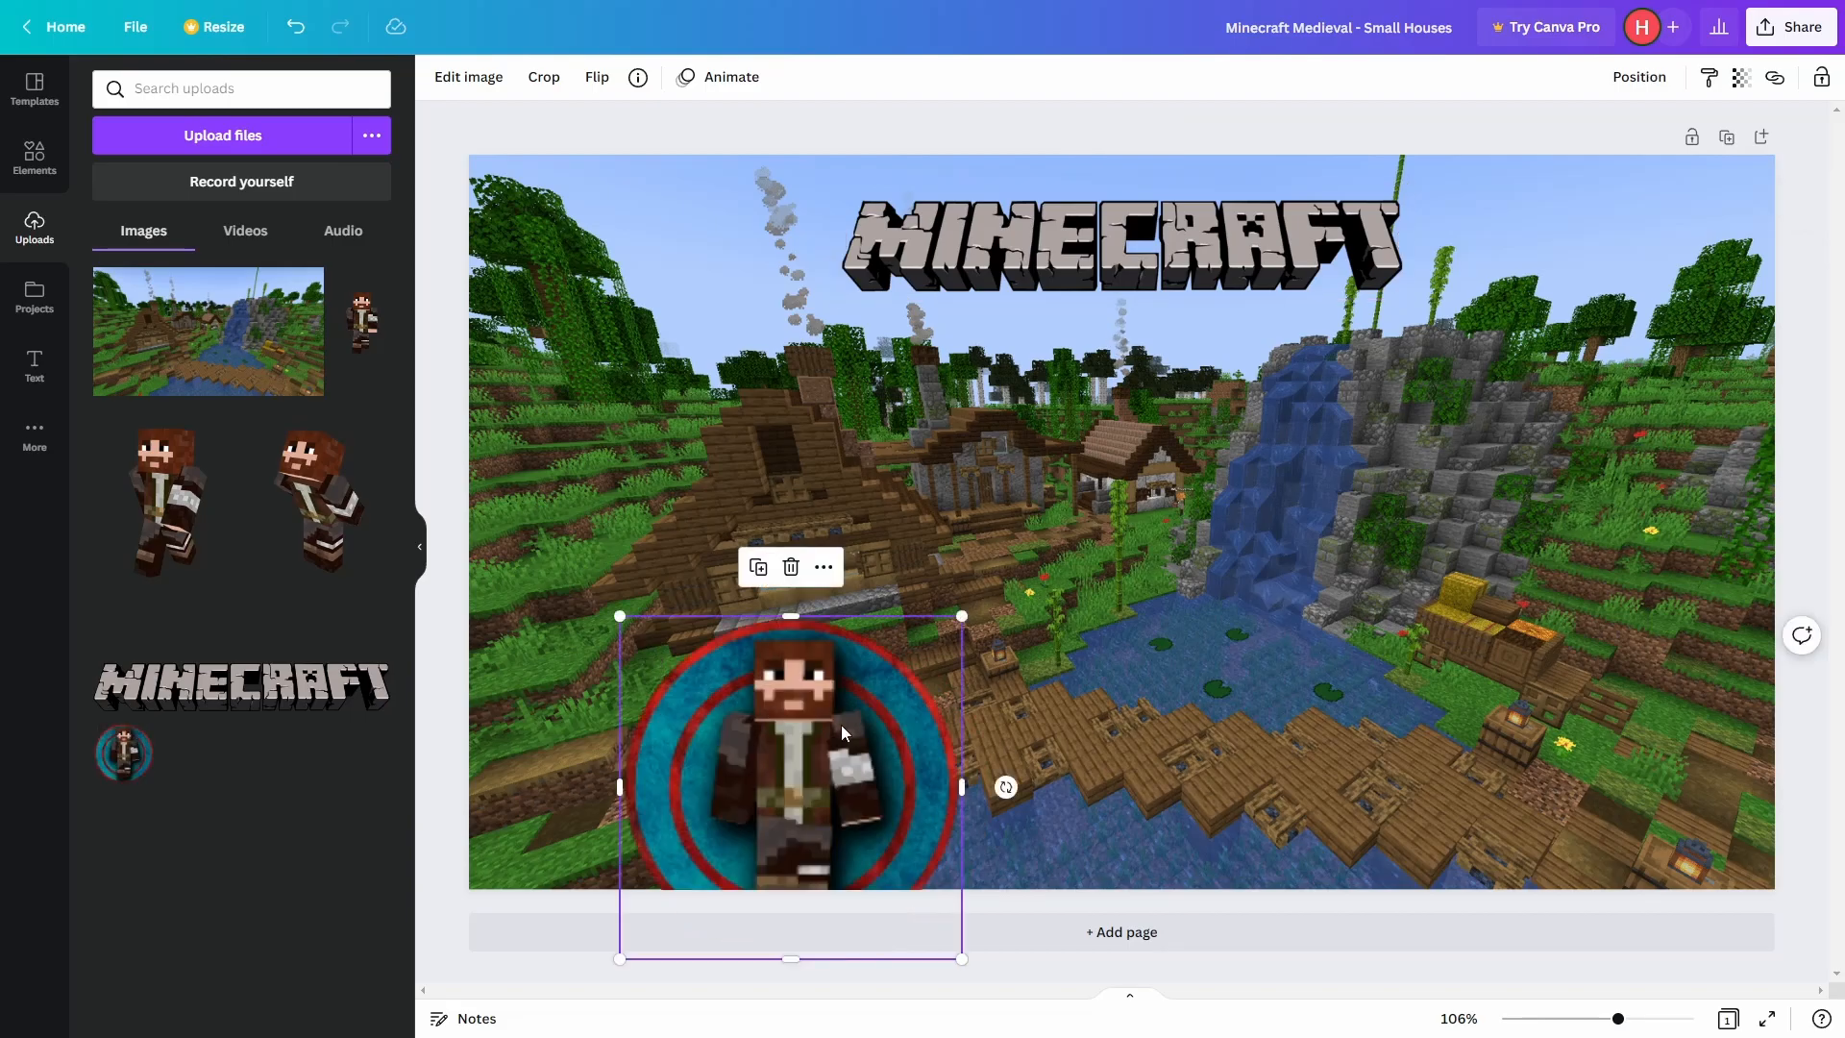
{"action": "left_click_drag", "start_coordinate": [968, 611], "coordinate": [754, 822]}
{"action": "left_click_drag", "start_coordinate": [674, 870], "coordinate": [547, 783]}
{"action": "left_click", "coordinate": [430, 763]}
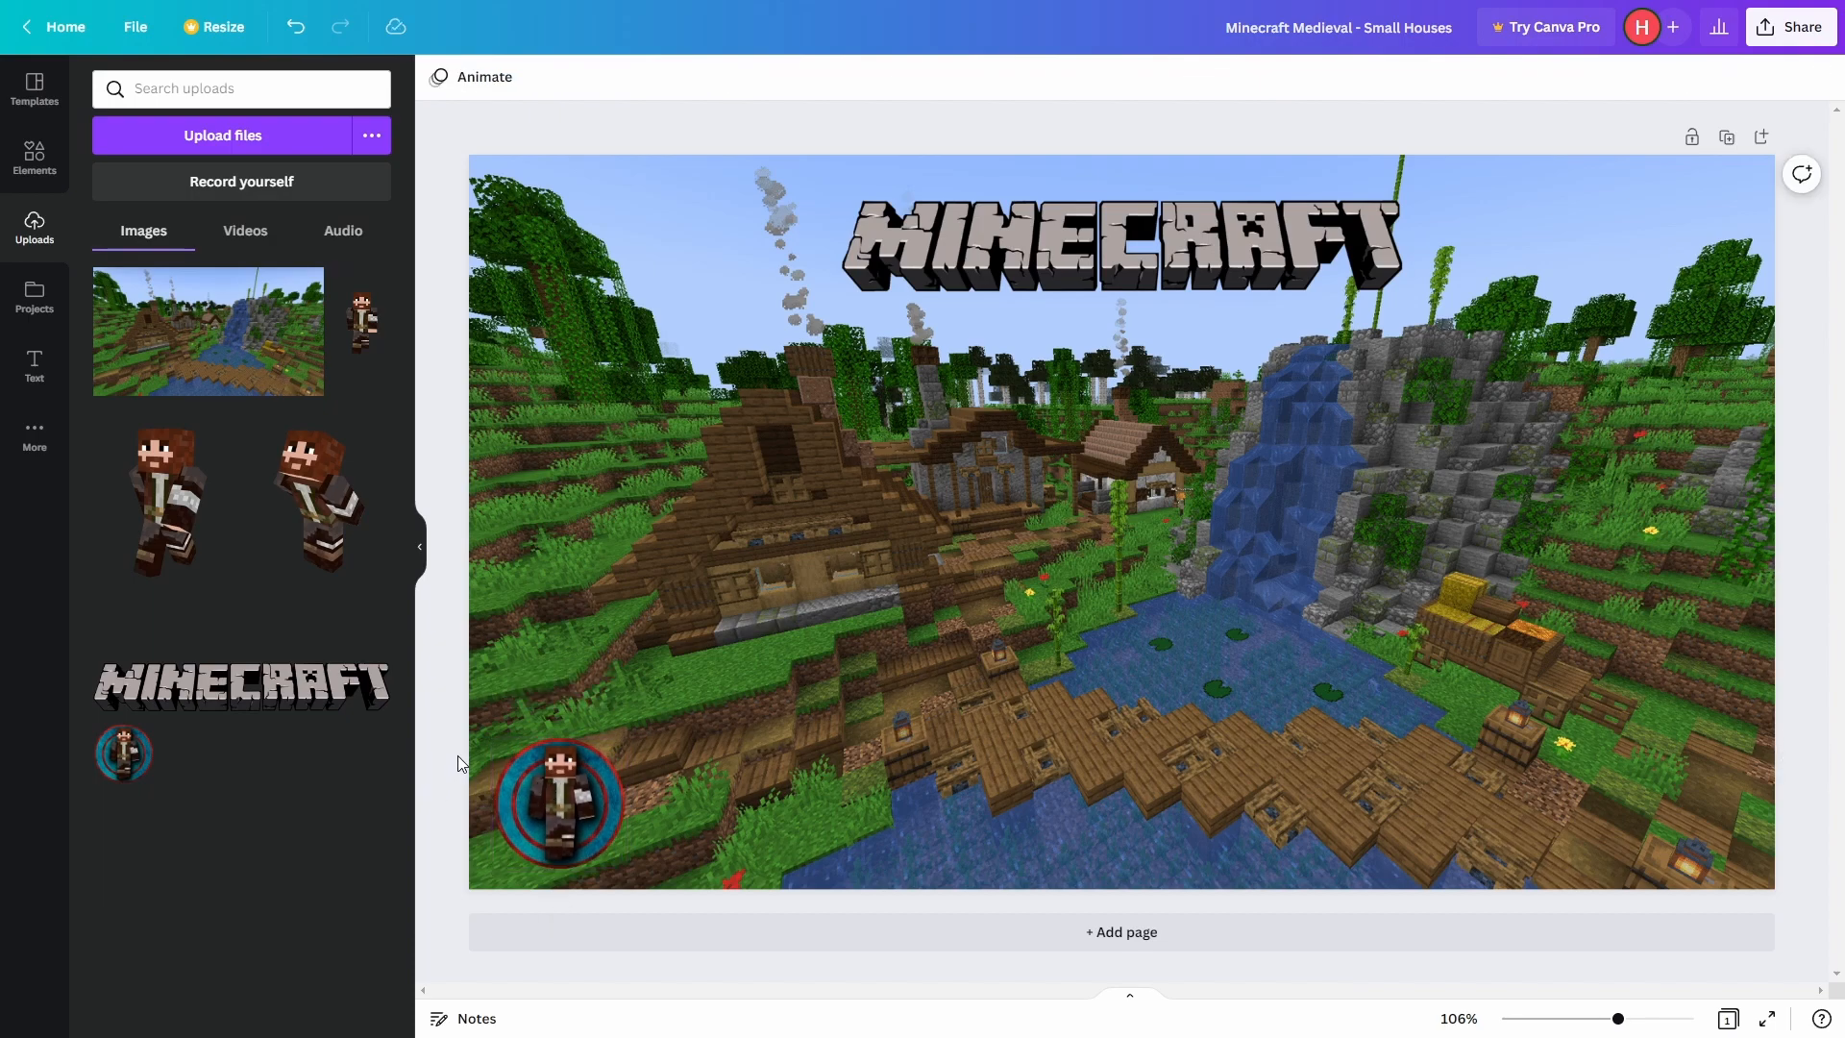
Try the leaning character render, enlarged, in the thumbnail's lower-right corner, and delete it
{"action": "left_click_drag", "start_coordinate": [308, 525], "coordinate": [1600, 665]}
{"action": "left_click_drag", "start_coordinate": [1547, 562], "coordinate": [1486, 419]}
{"action": "left_click_drag", "start_coordinate": [1558, 618], "coordinate": [1581, 676]}
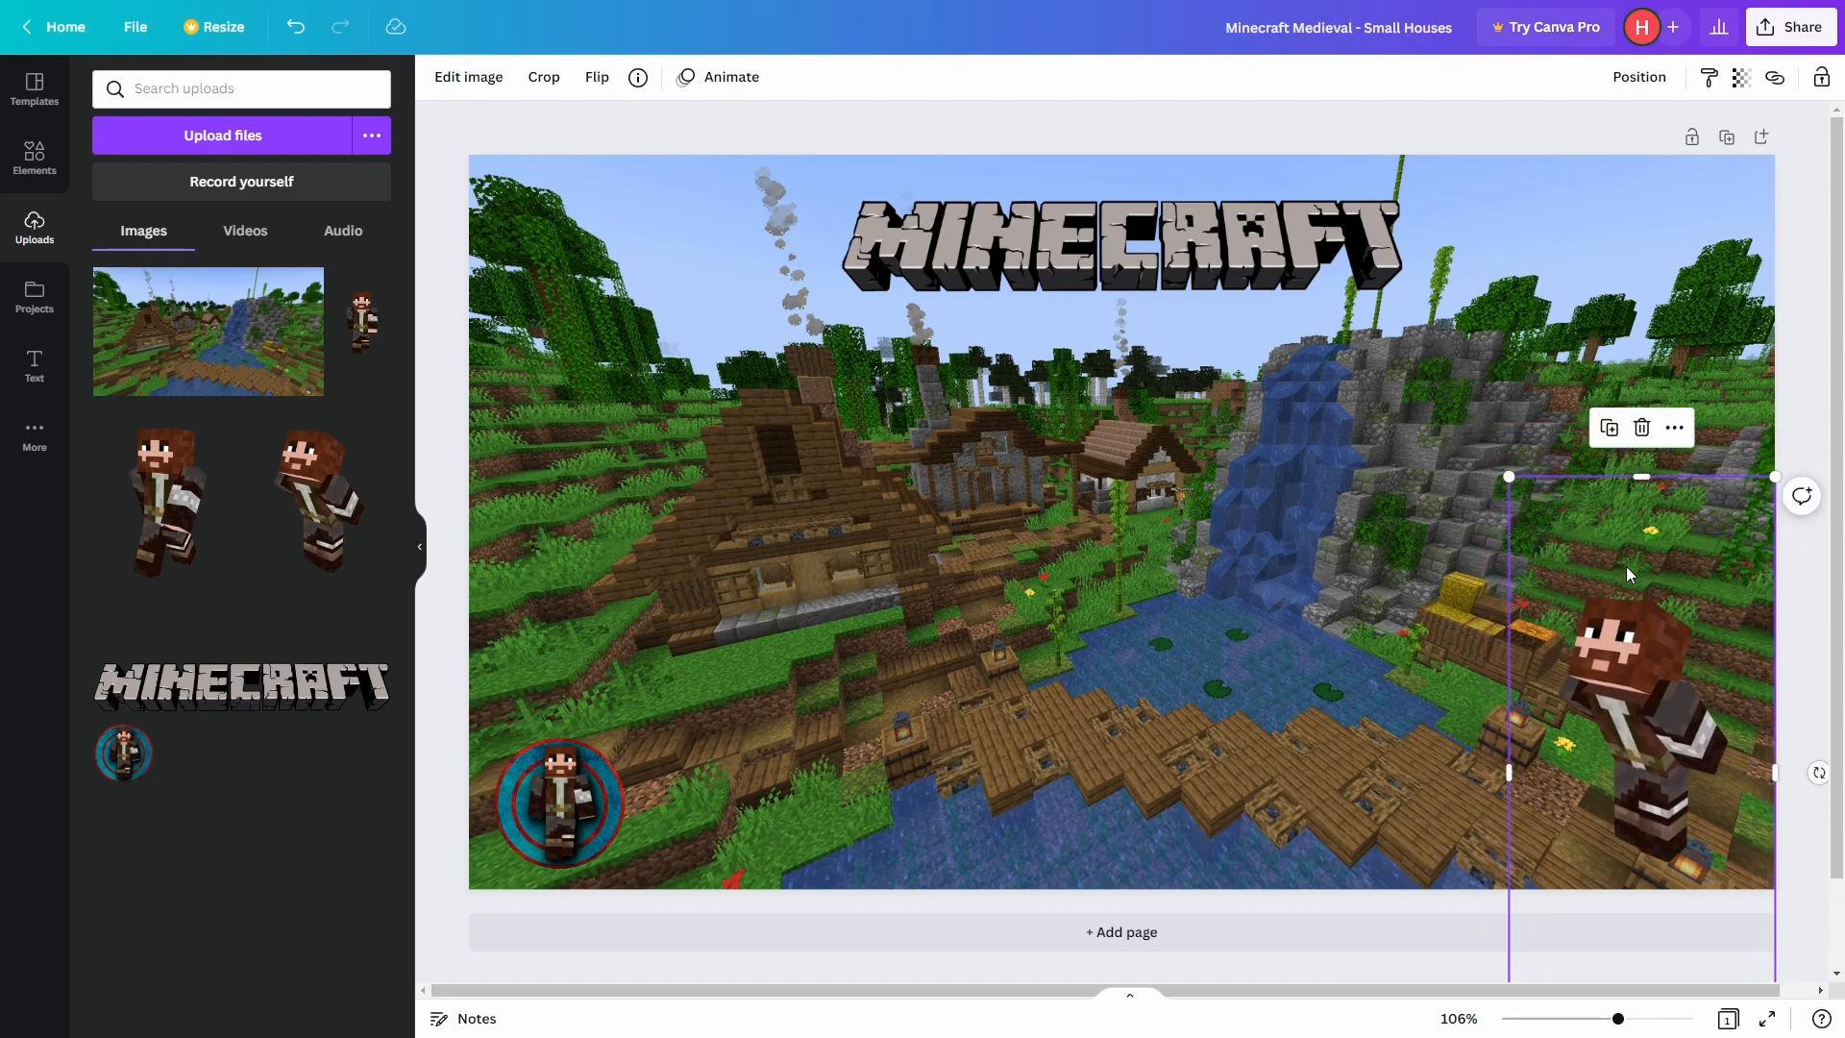
{"action": "left_click", "coordinate": [1641, 428]}
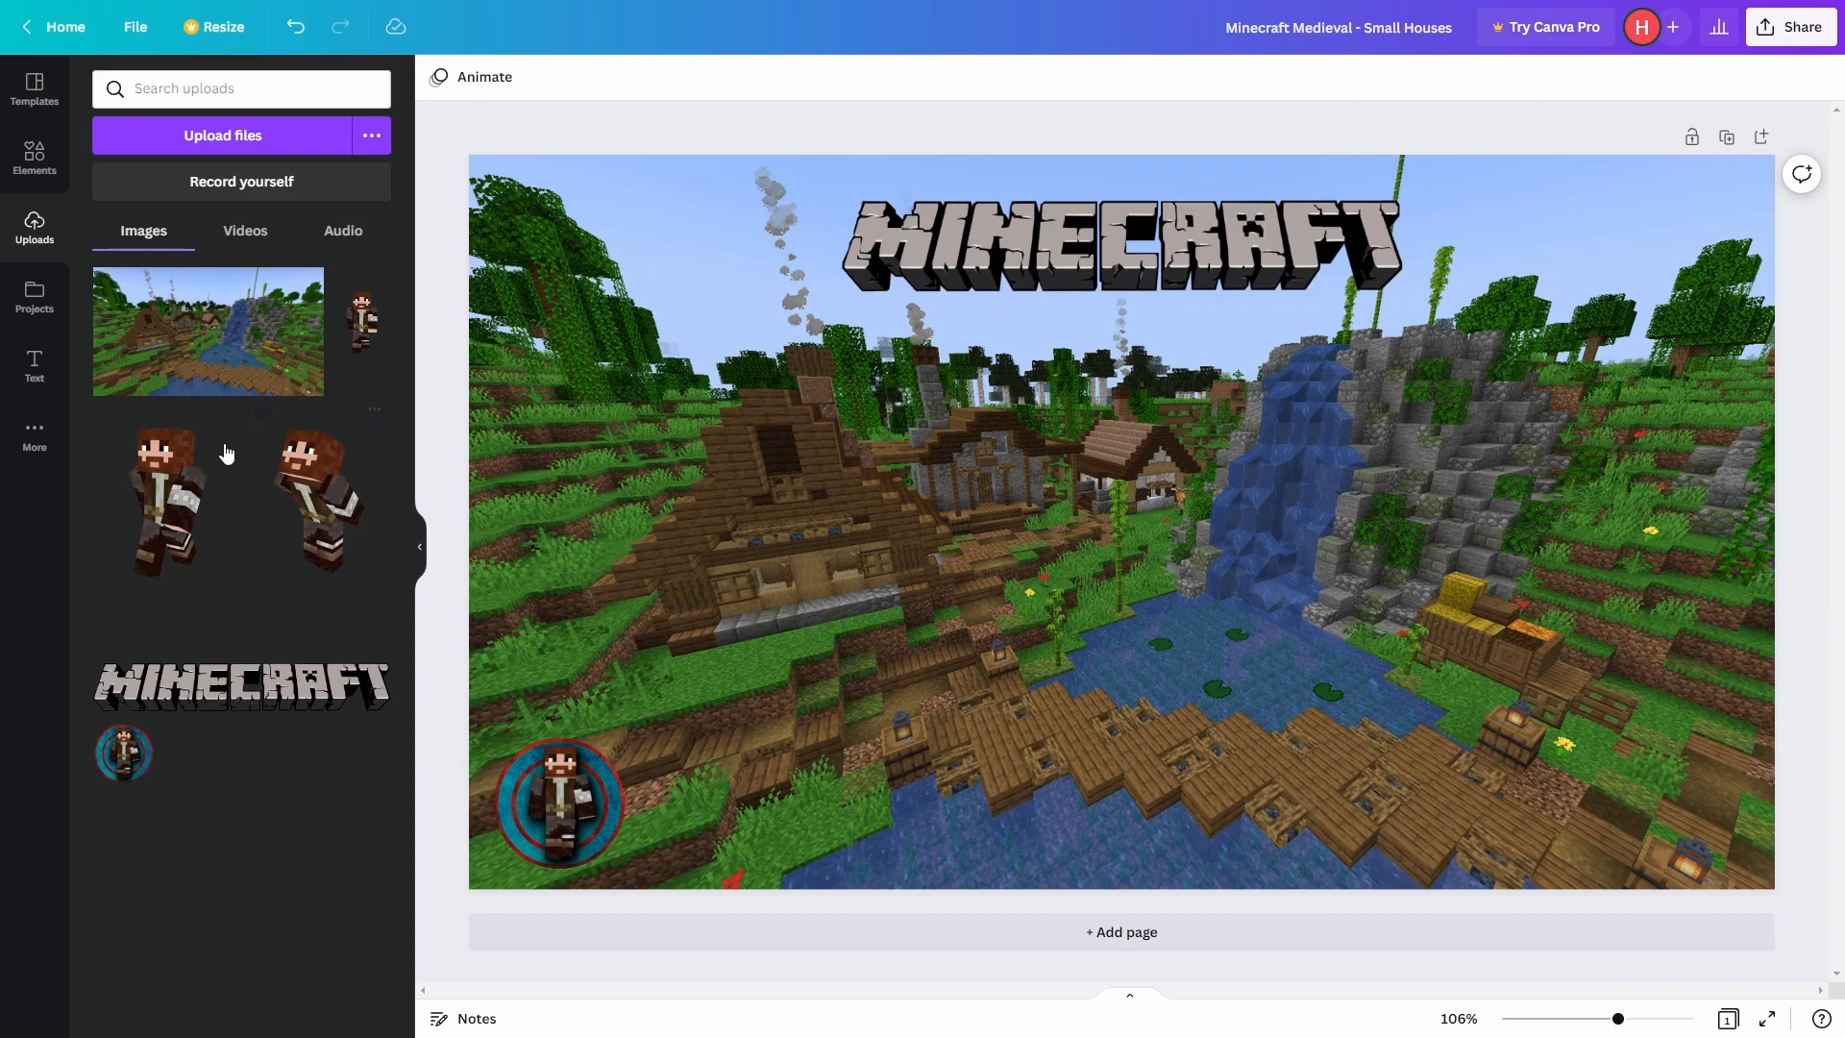
Try the front-facing character render, greatly enlarged, along the thumbnail's right side, and delete it
{"action": "left_click", "coordinate": [360, 329]}
{"action": "left_click_drag", "start_coordinate": [1138, 492], "coordinate": [1677, 812]}
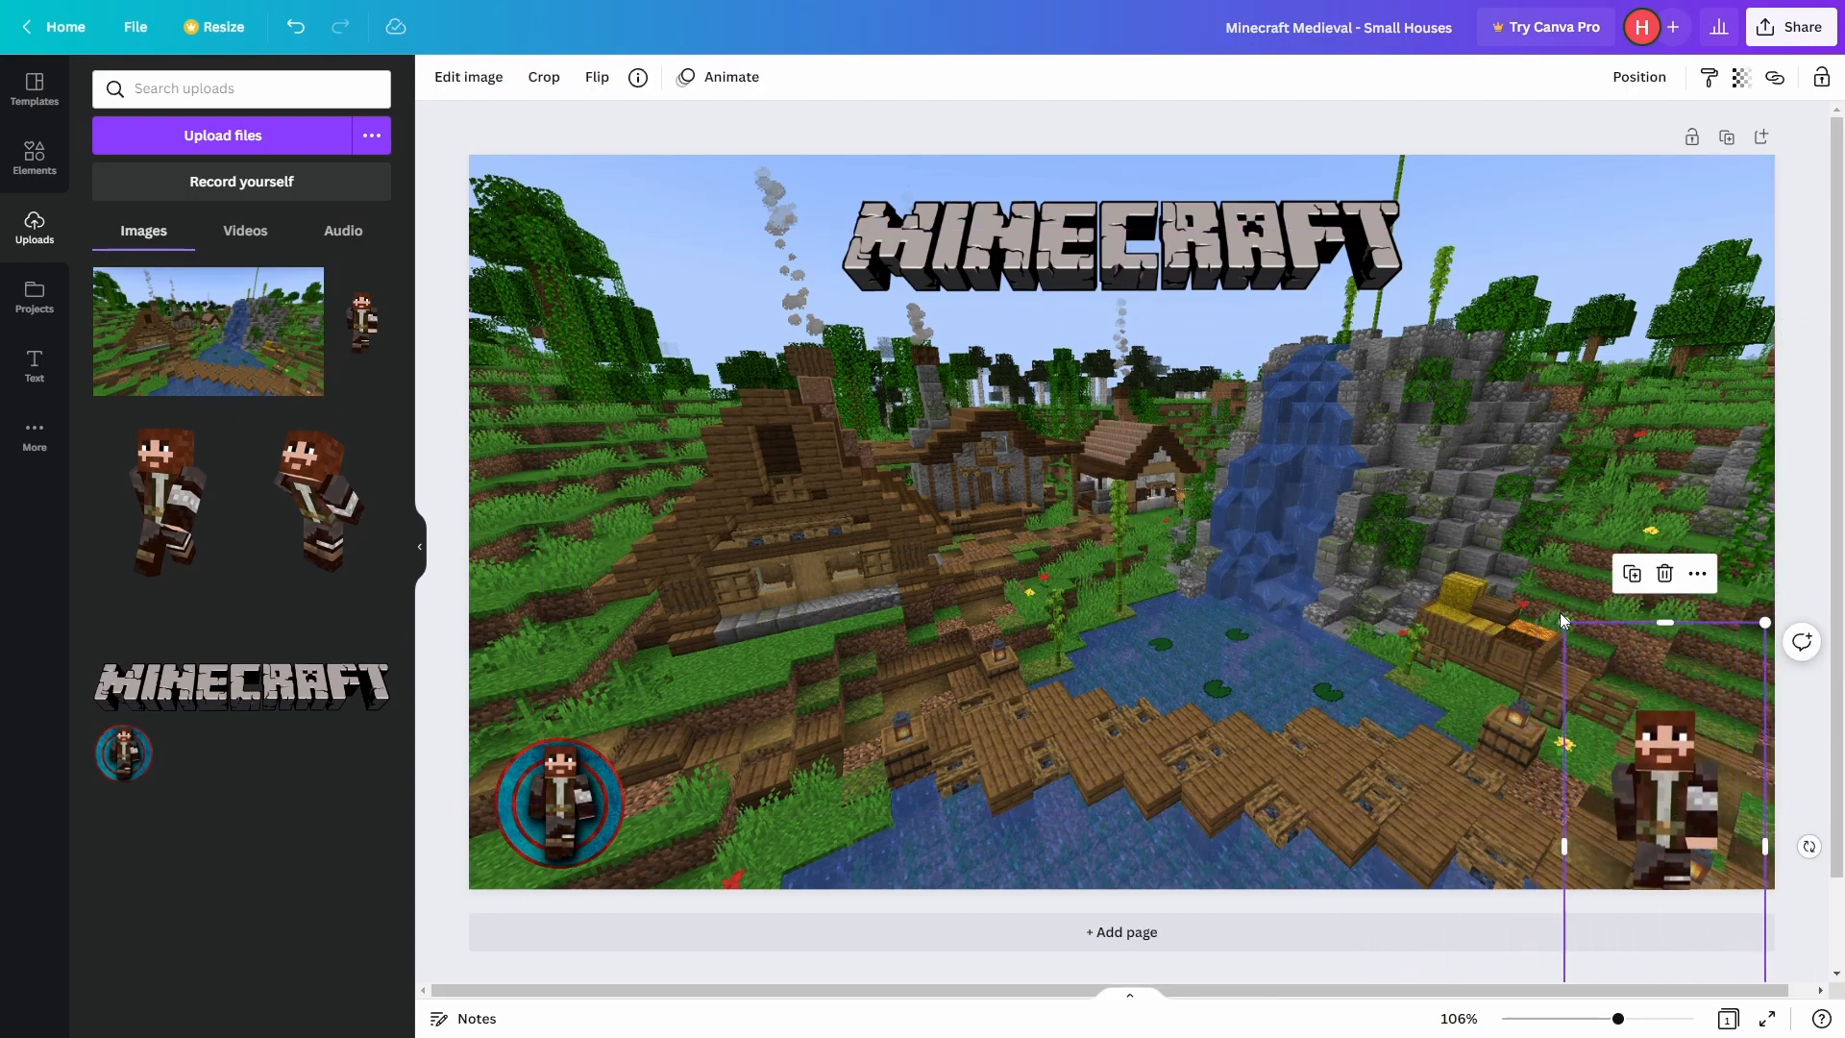
{"action": "left_click_drag", "start_coordinate": [1565, 625], "coordinate": [1288, 120]}
{"action": "left_click_drag", "start_coordinate": [1525, 470], "coordinate": [1614, 705]}
{"action": "left_click_drag", "start_coordinate": [1410, 312], "coordinate": [1239, 103]}
{"action": "left_click_drag", "start_coordinate": [1540, 589], "coordinate": [1566, 643]}
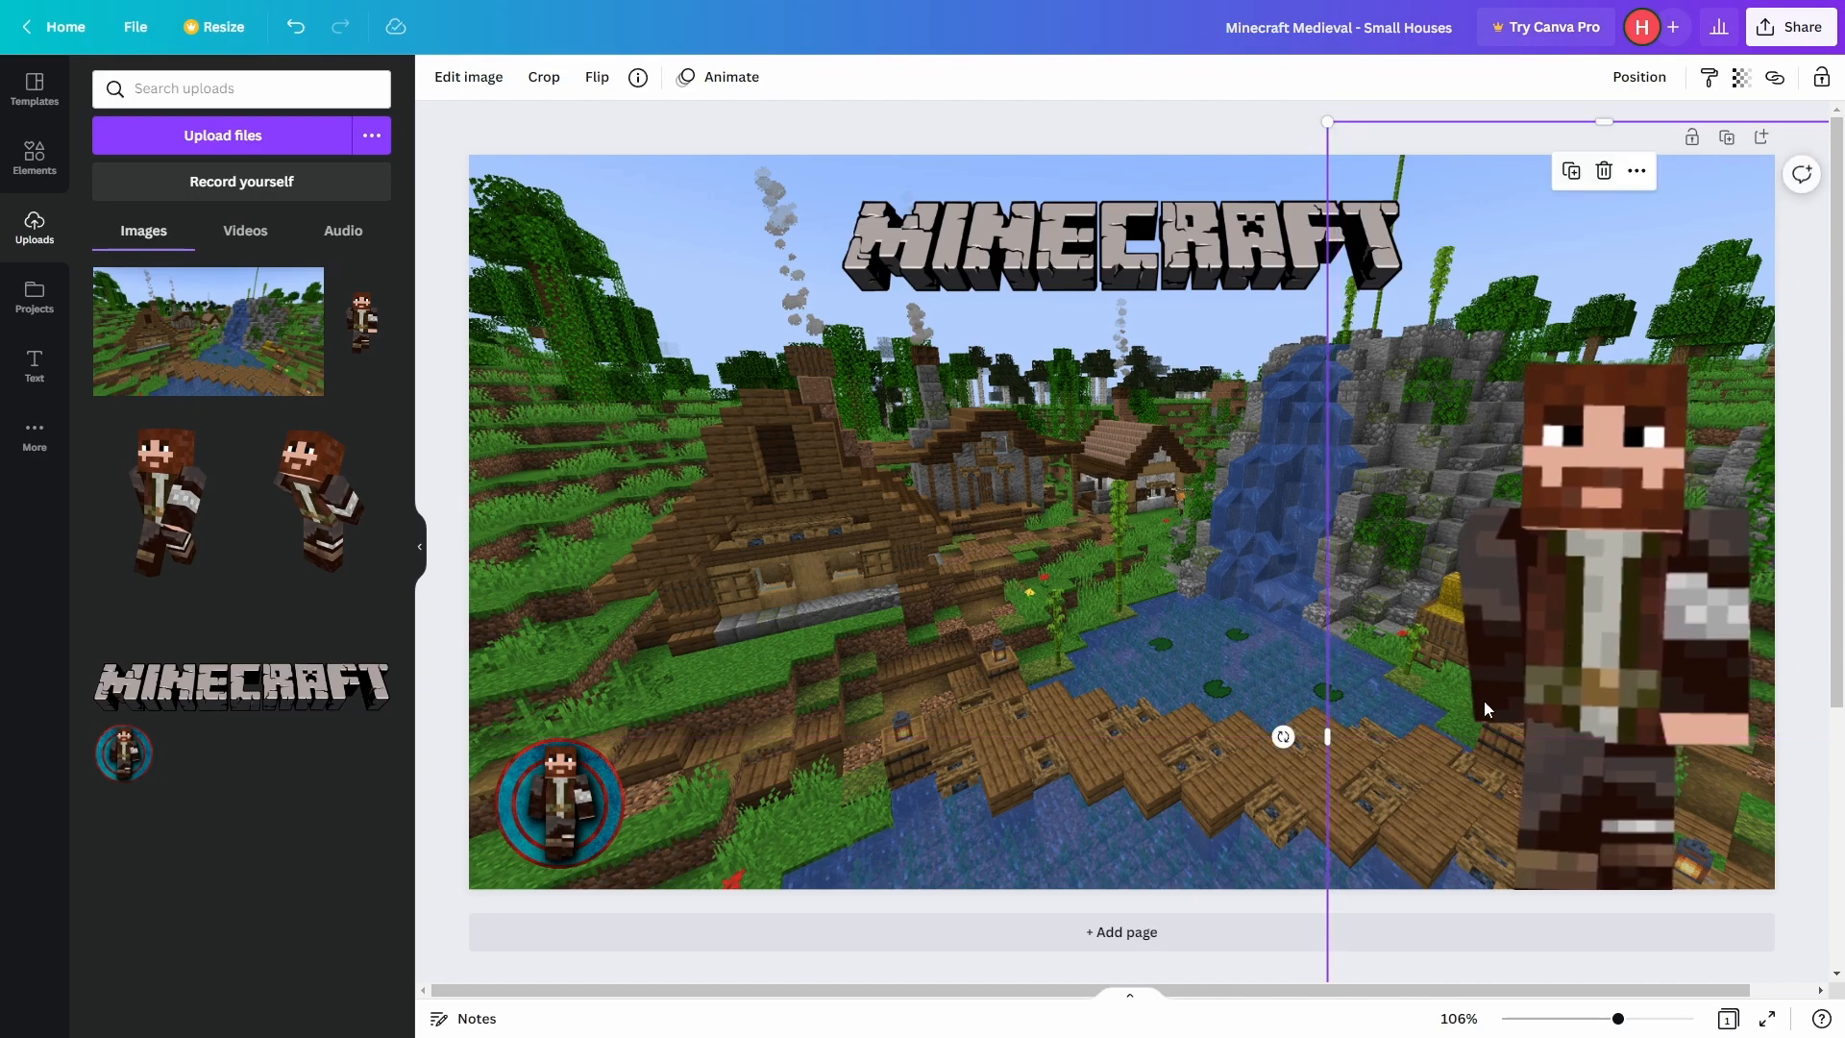
{"action": "left_click", "coordinate": [448, 613]}
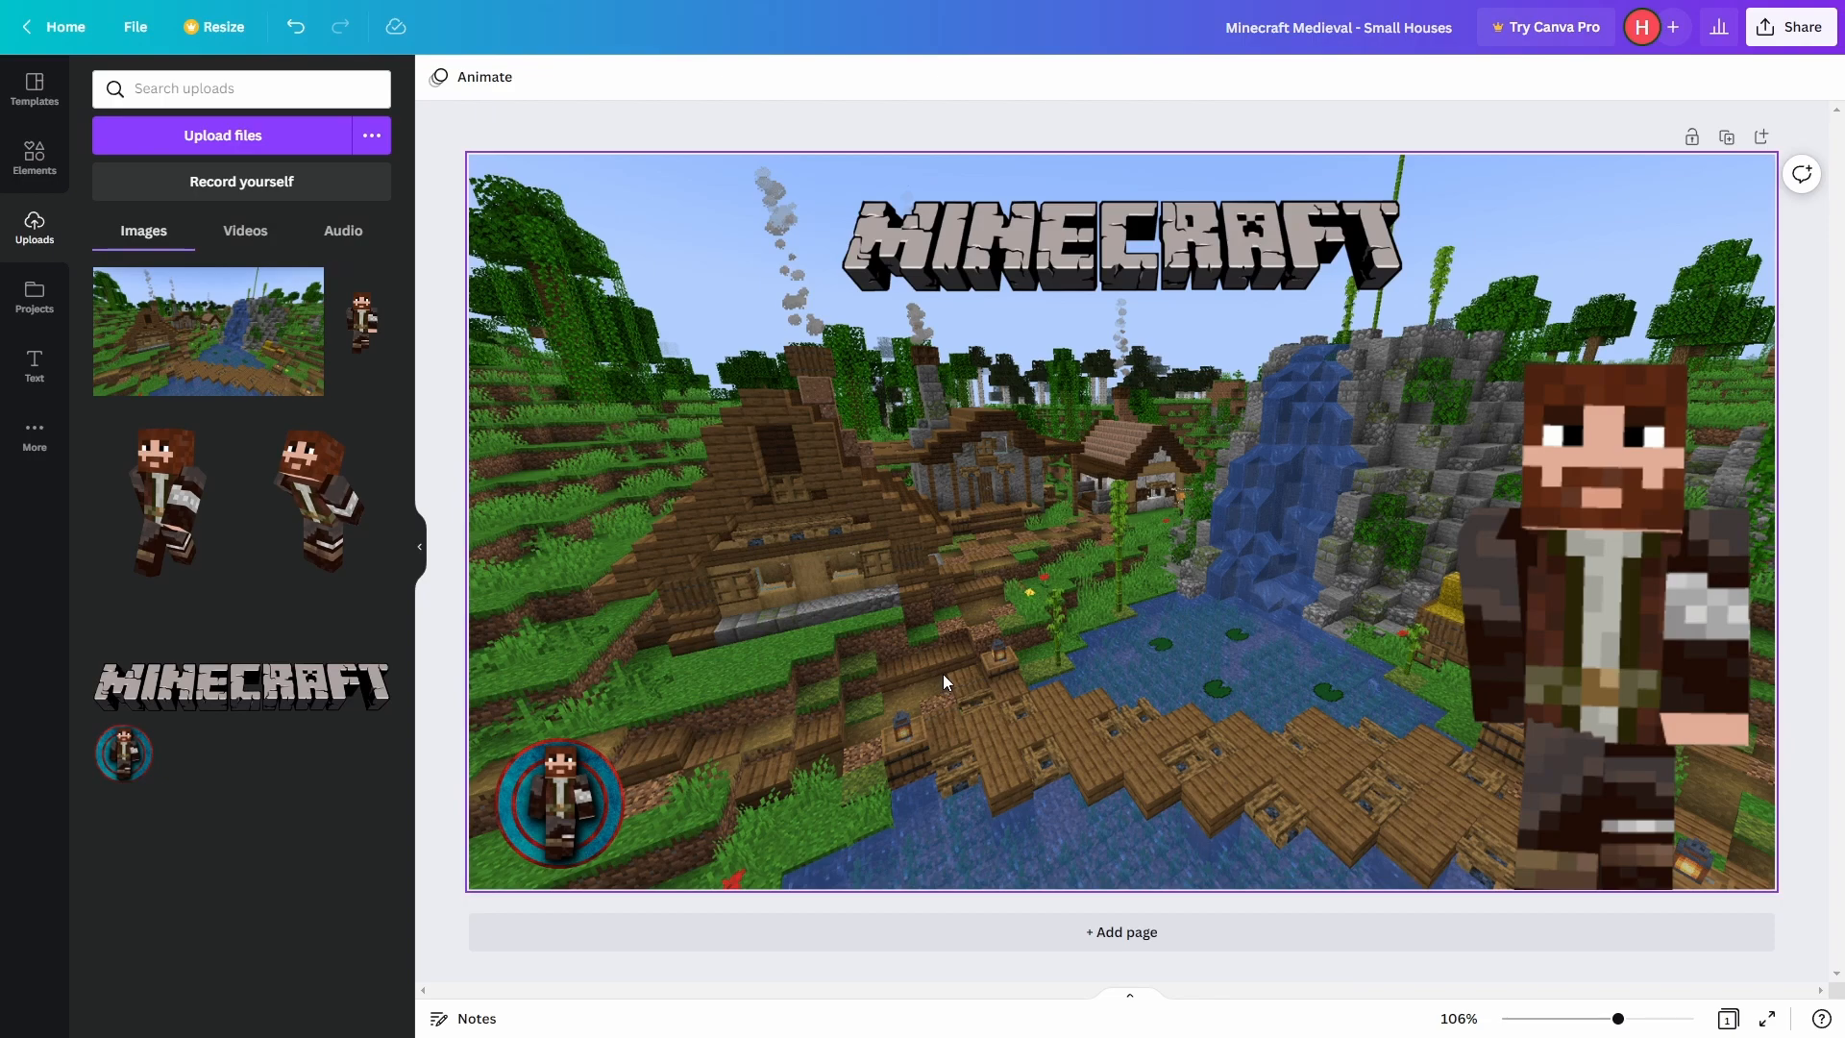
{"action": "left_click", "coordinate": [1524, 603]}
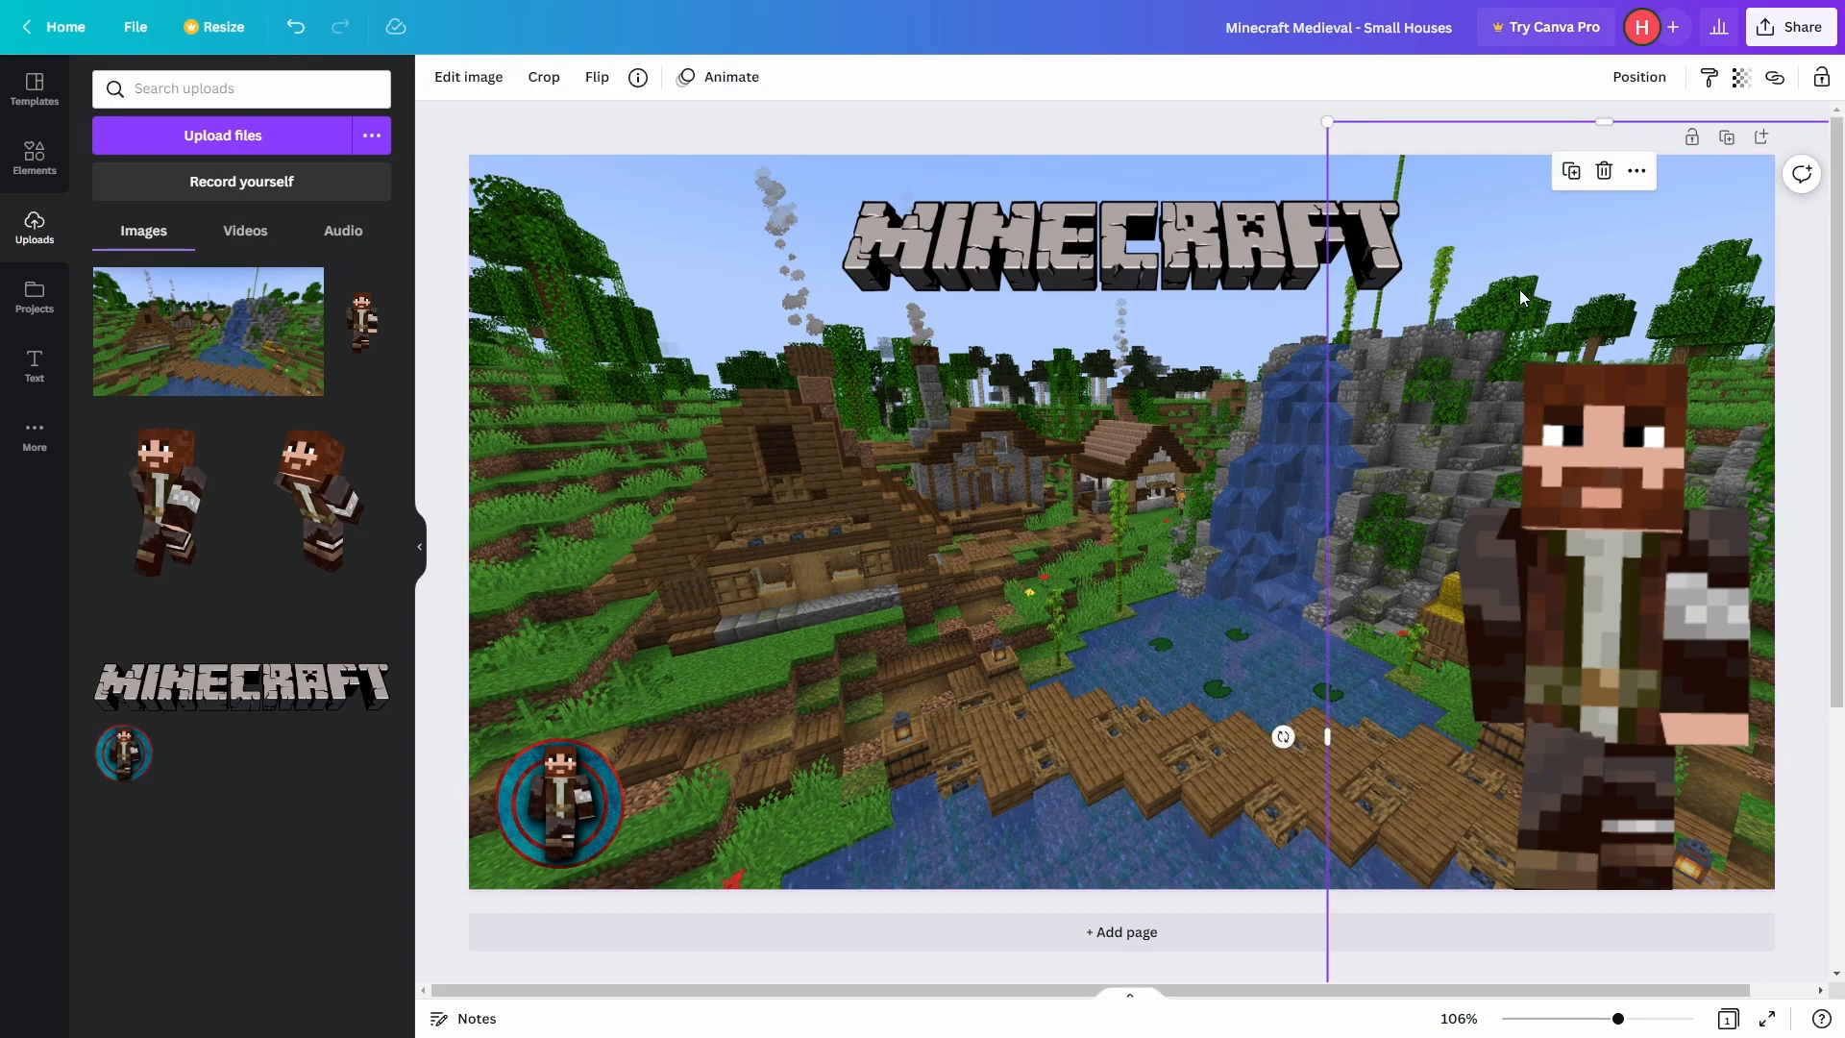
{"action": "left_click", "coordinate": [1610, 179]}
Add the leaning character render, enlarge it and place it in the thumbnail's lower-right corner facing the village
{"action": "left_click", "coordinate": [315, 499]}
{"action": "left_click_drag", "start_coordinate": [1140, 468], "coordinate": [1671, 738]}
{"action": "left_click_drag", "start_coordinate": [1557, 574], "coordinate": [1480, 407]}
{"action": "left_click_drag", "start_coordinate": [1604, 663], "coordinate": [1642, 726]}
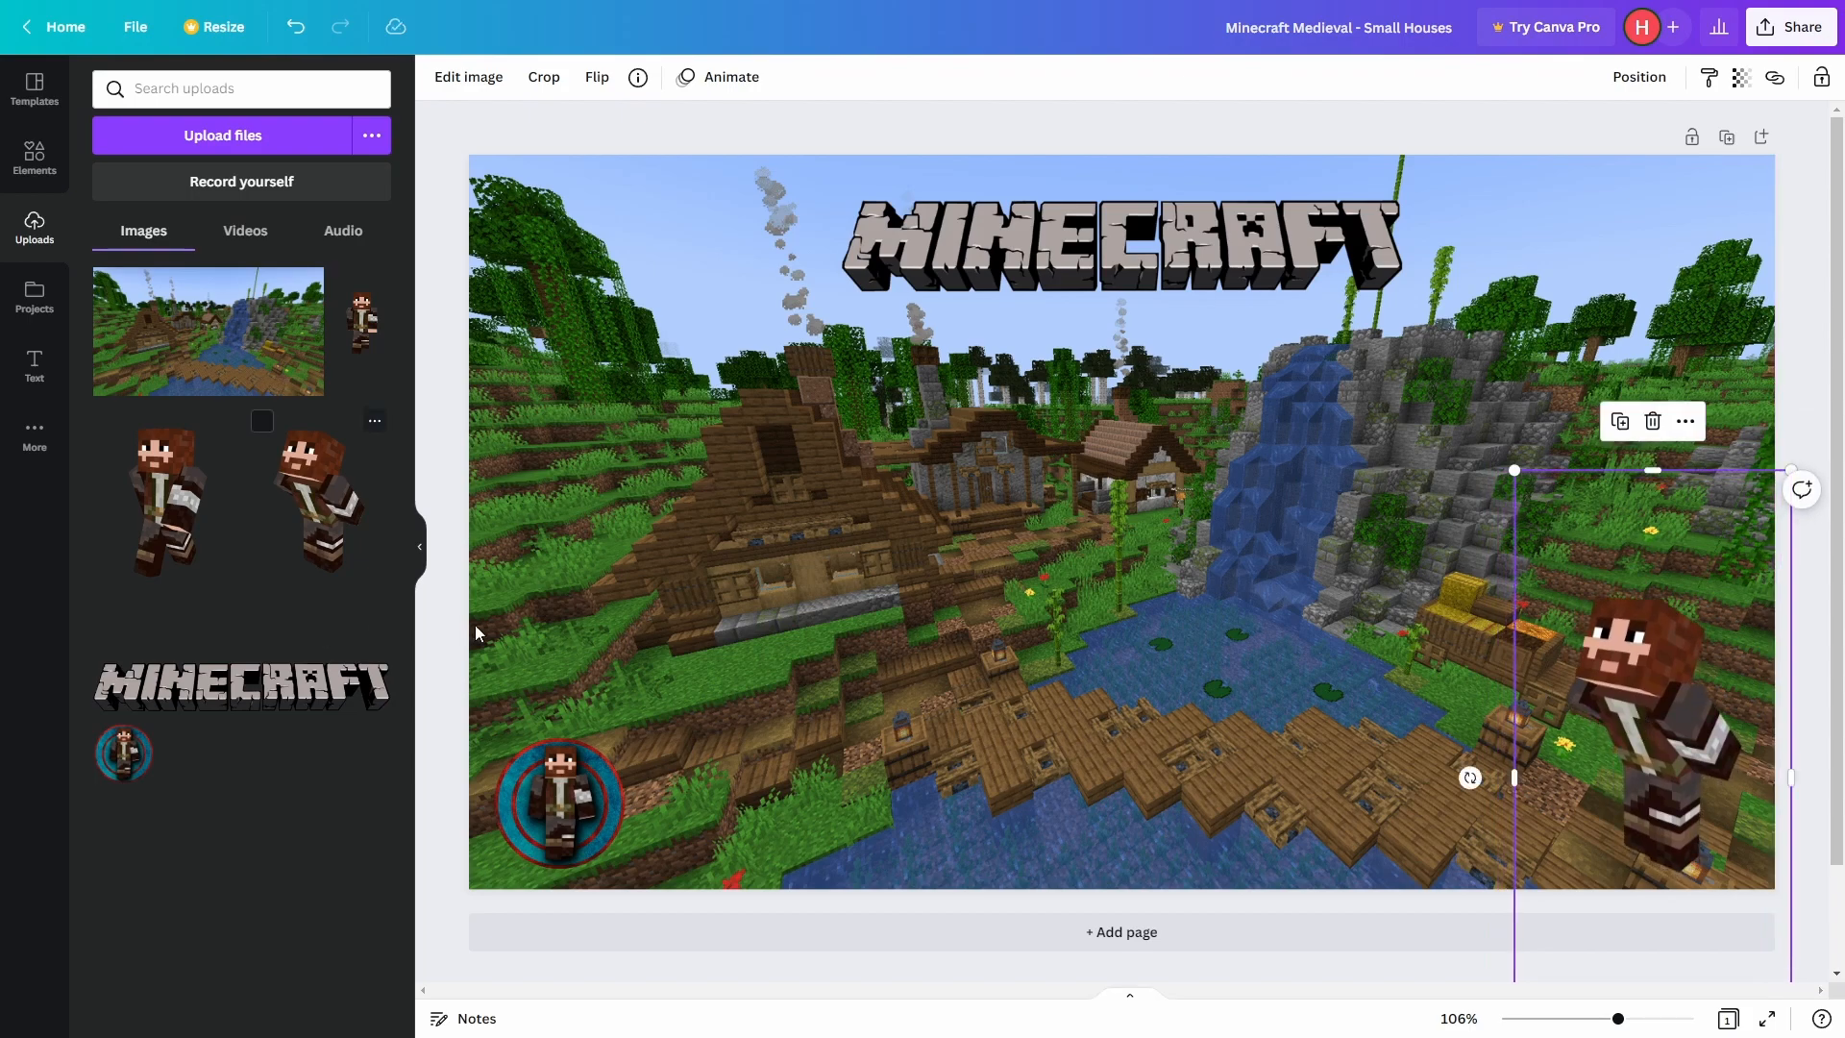
Apply a Glow shadow in white to the leaning character
{"action": "left_click", "coordinate": [490, 76]}
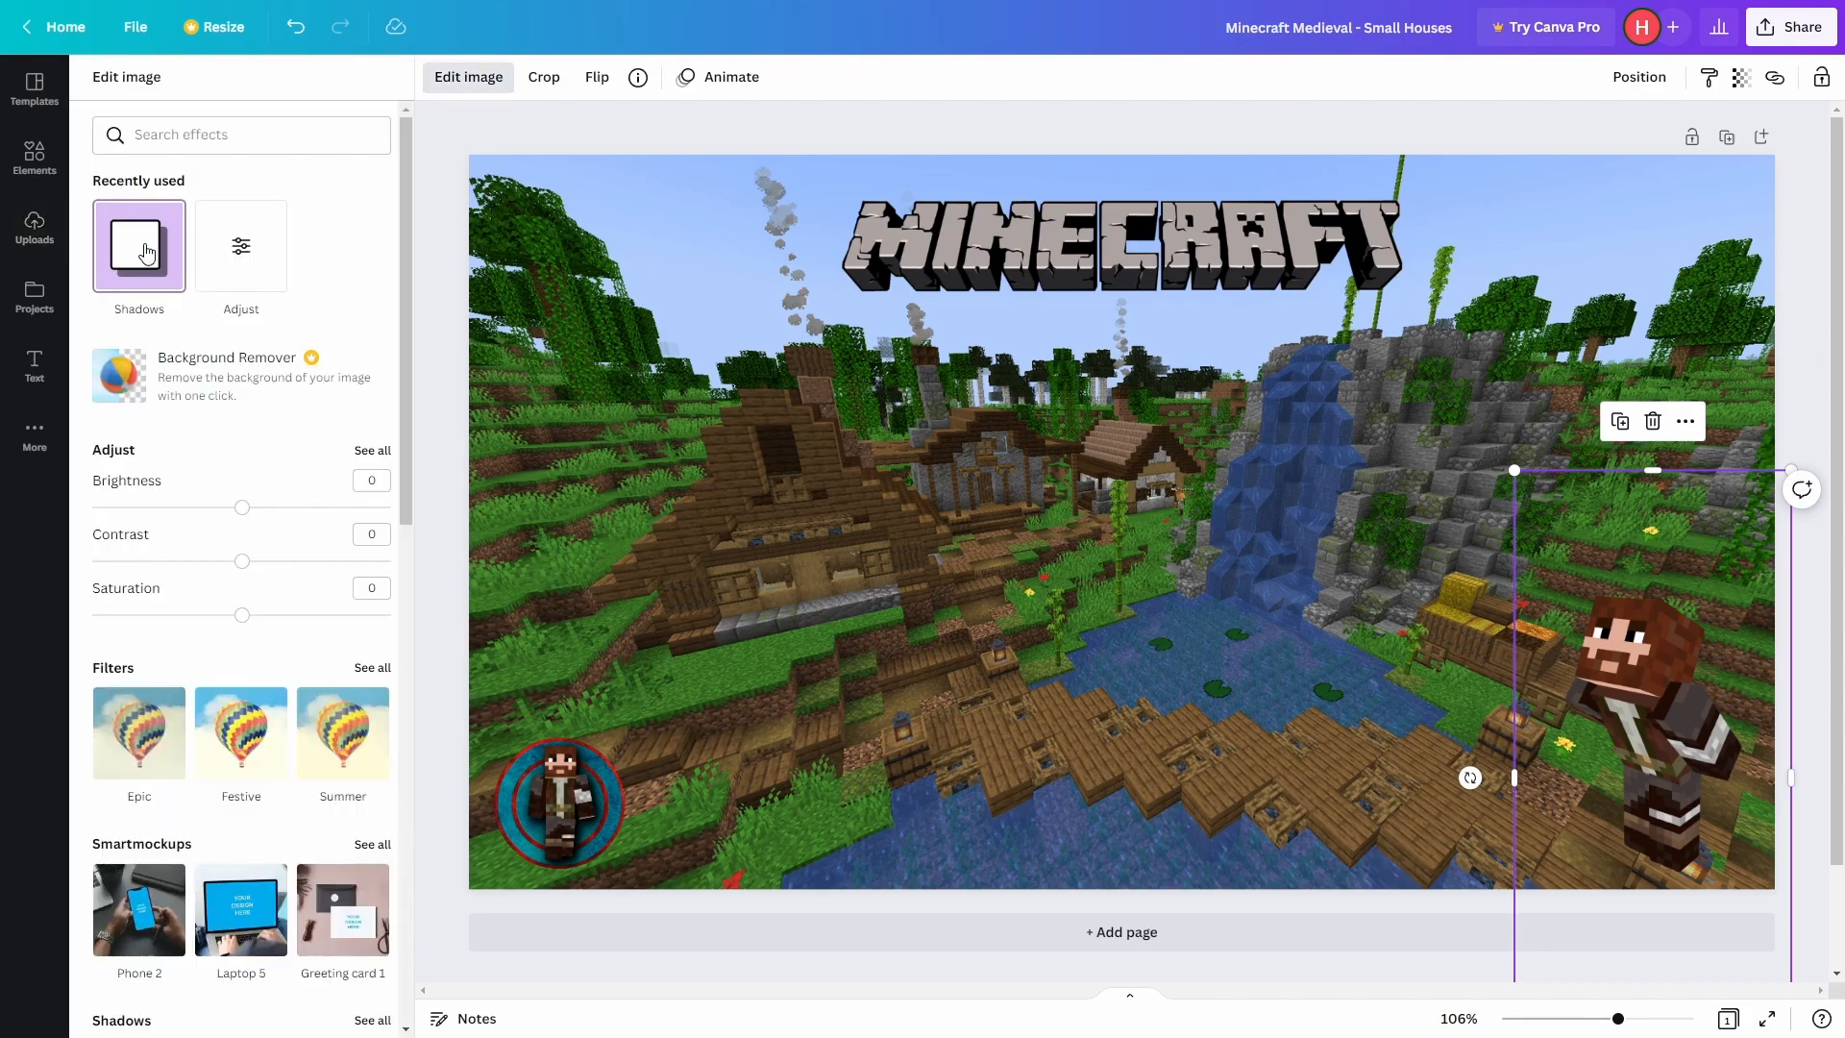
{"action": "left_click", "coordinate": [145, 248]}
{"action": "left_click", "coordinate": [248, 192]}
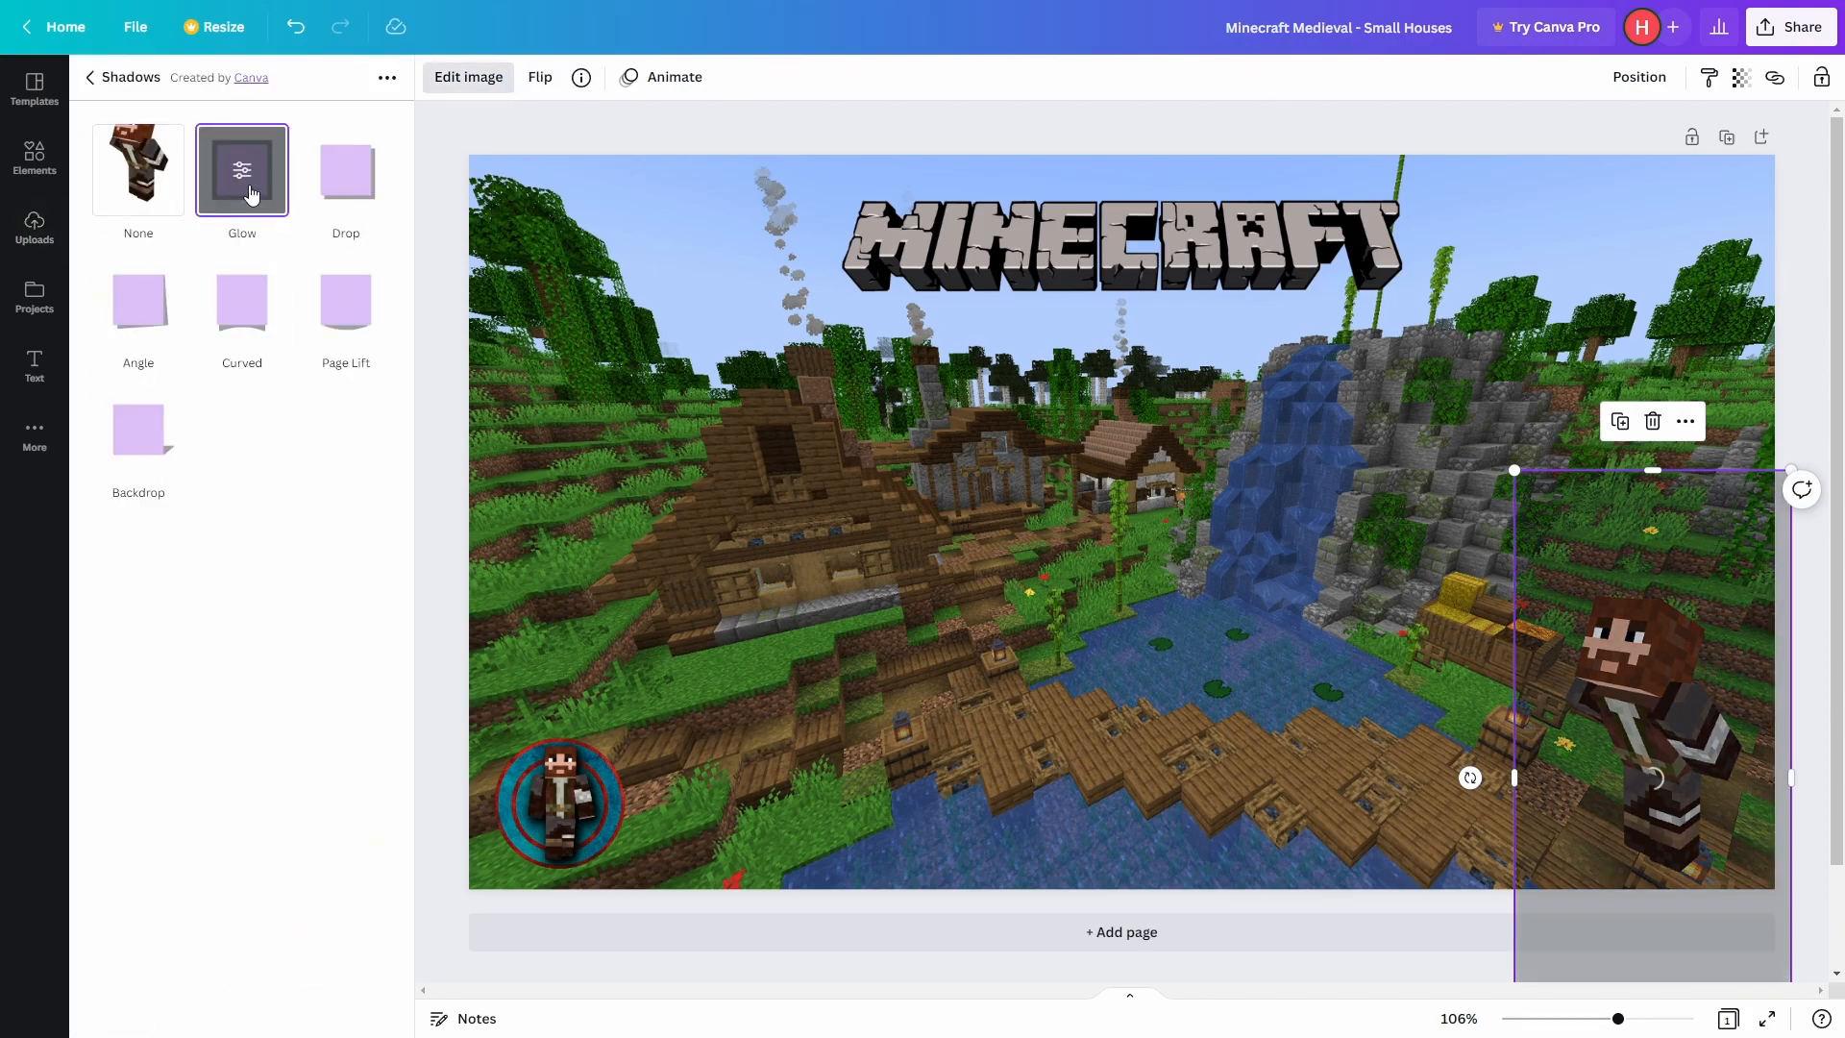
{"action": "left_click", "coordinate": [248, 192]}
{"action": "left_click", "coordinate": [373, 327]}
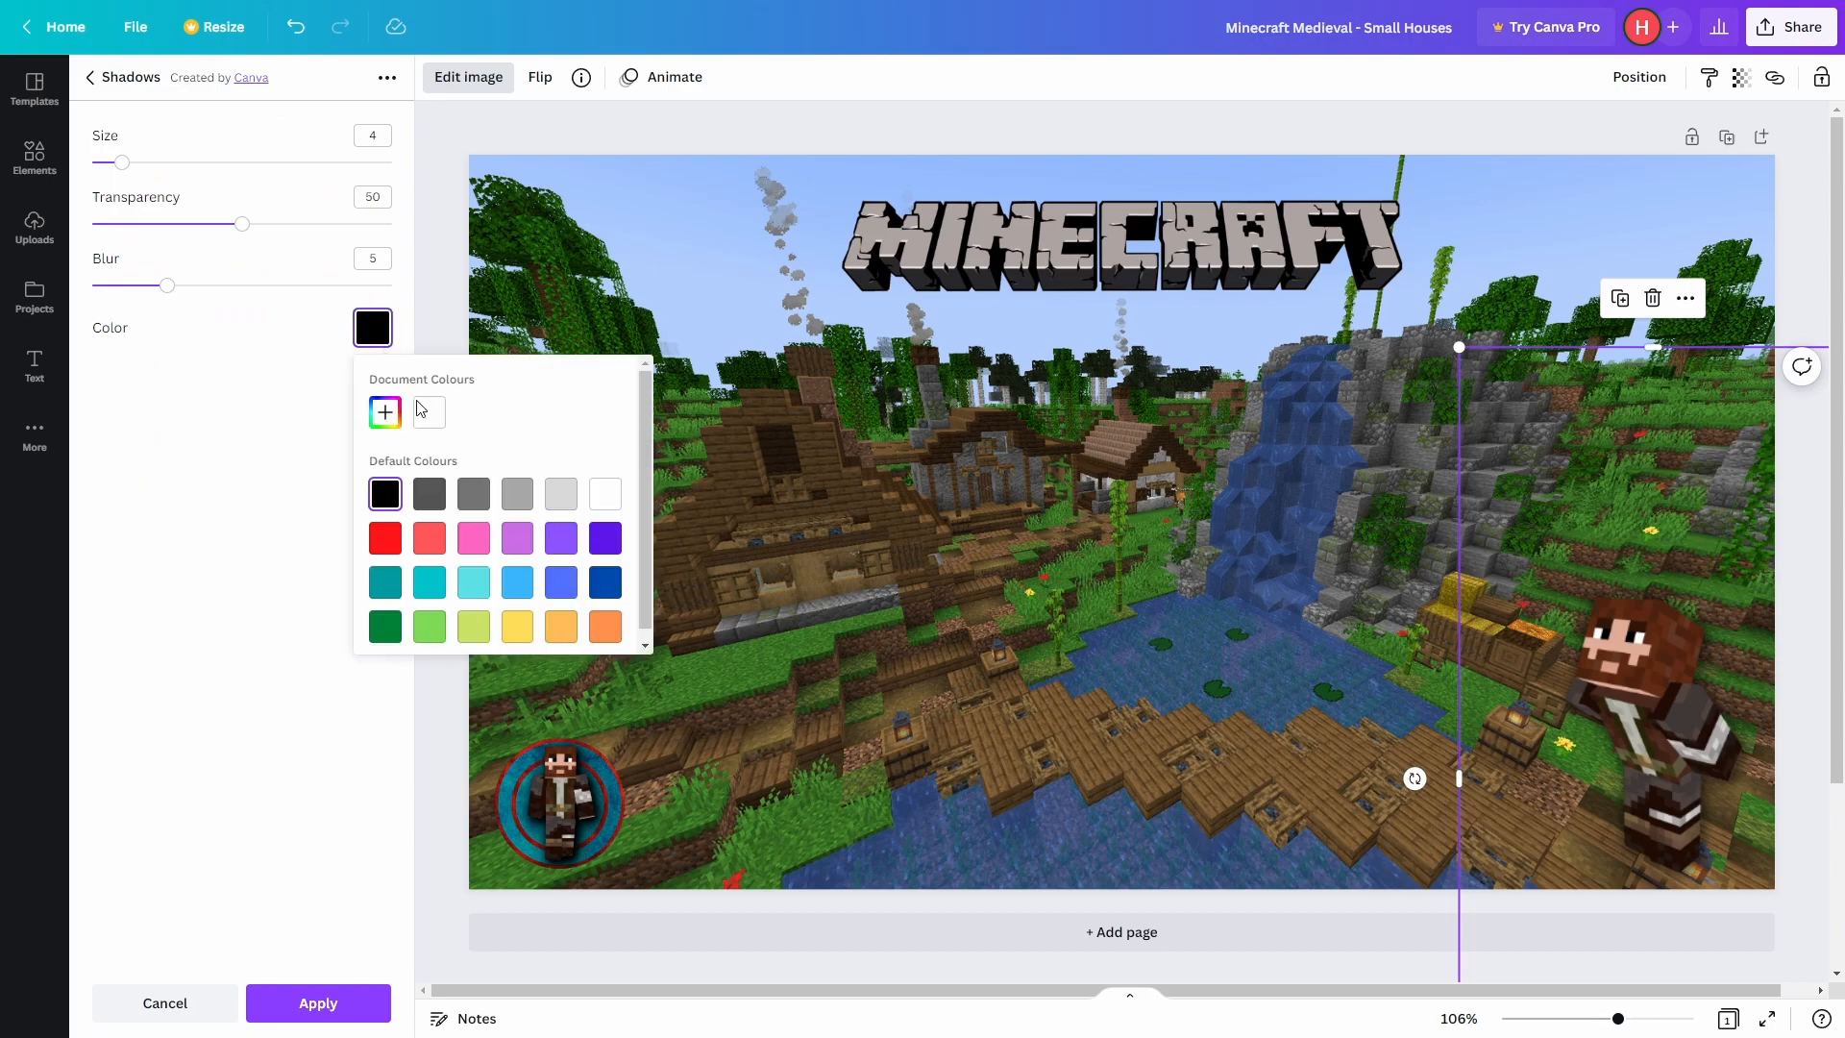
{"action": "left_click", "coordinate": [429, 416]}
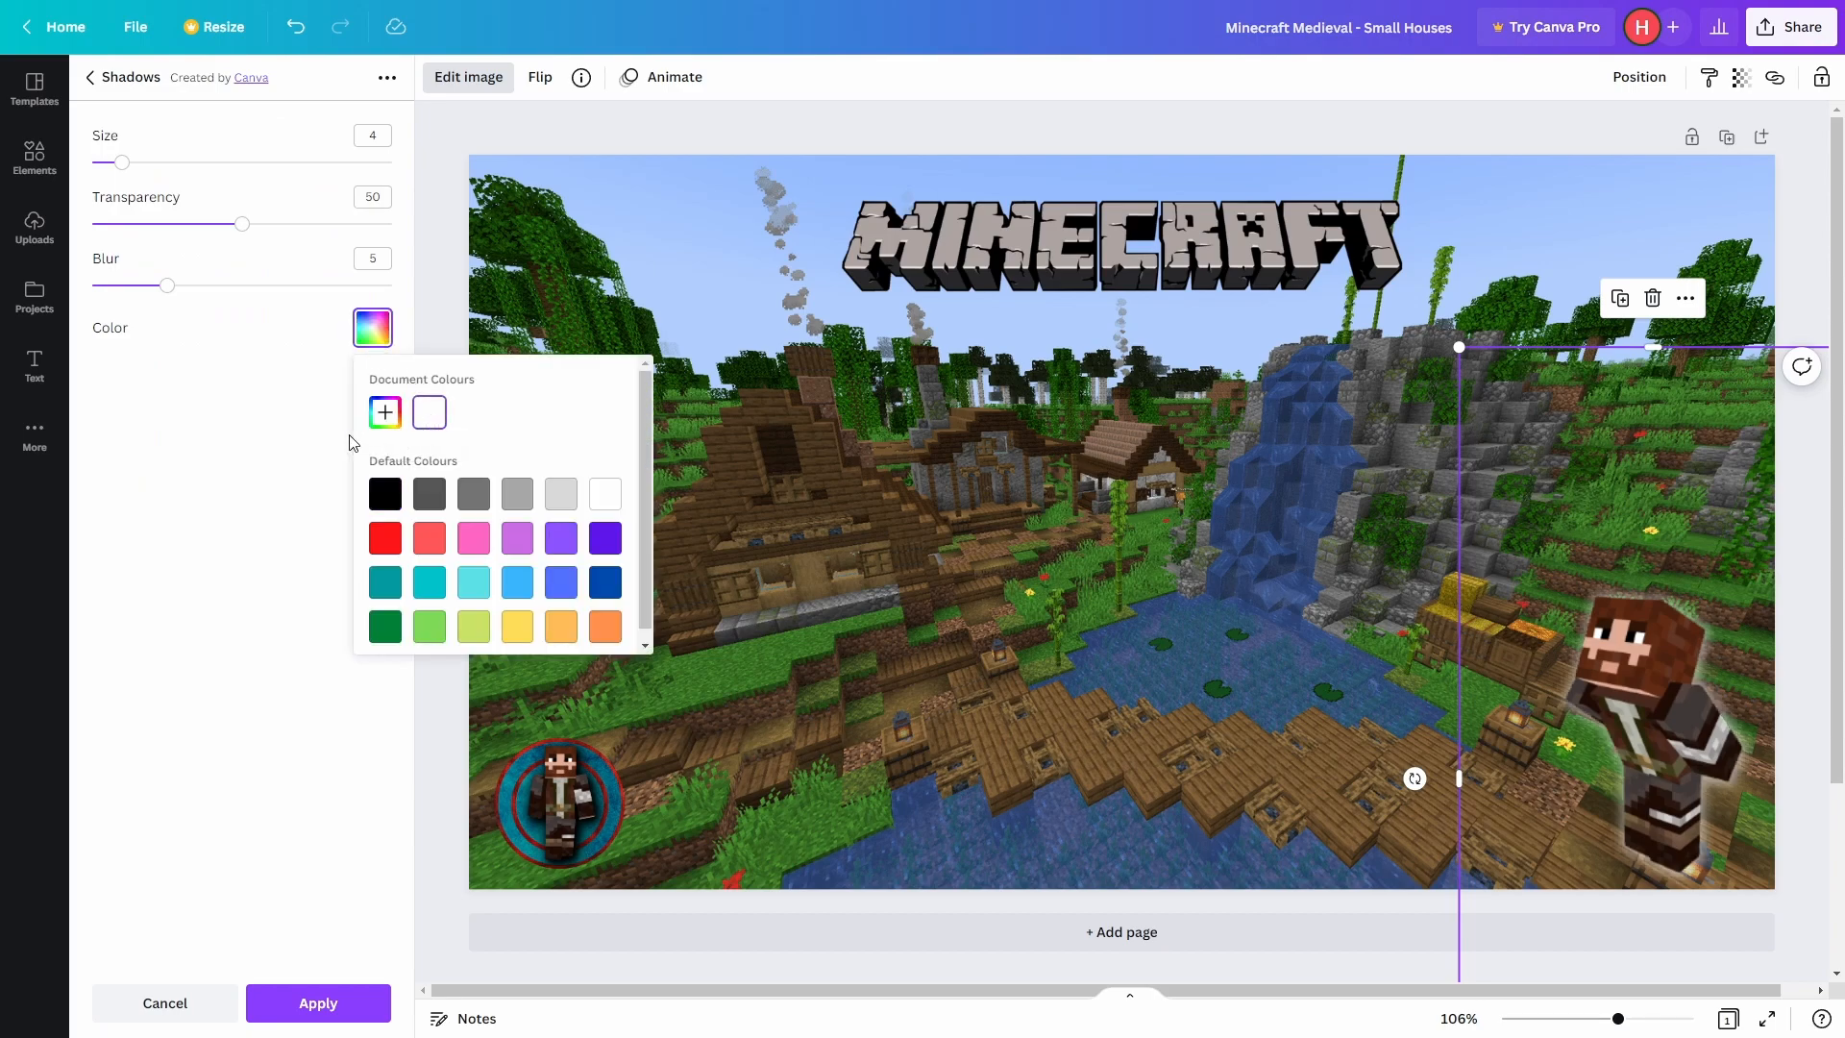
{"action": "left_click", "coordinate": [231, 429]}
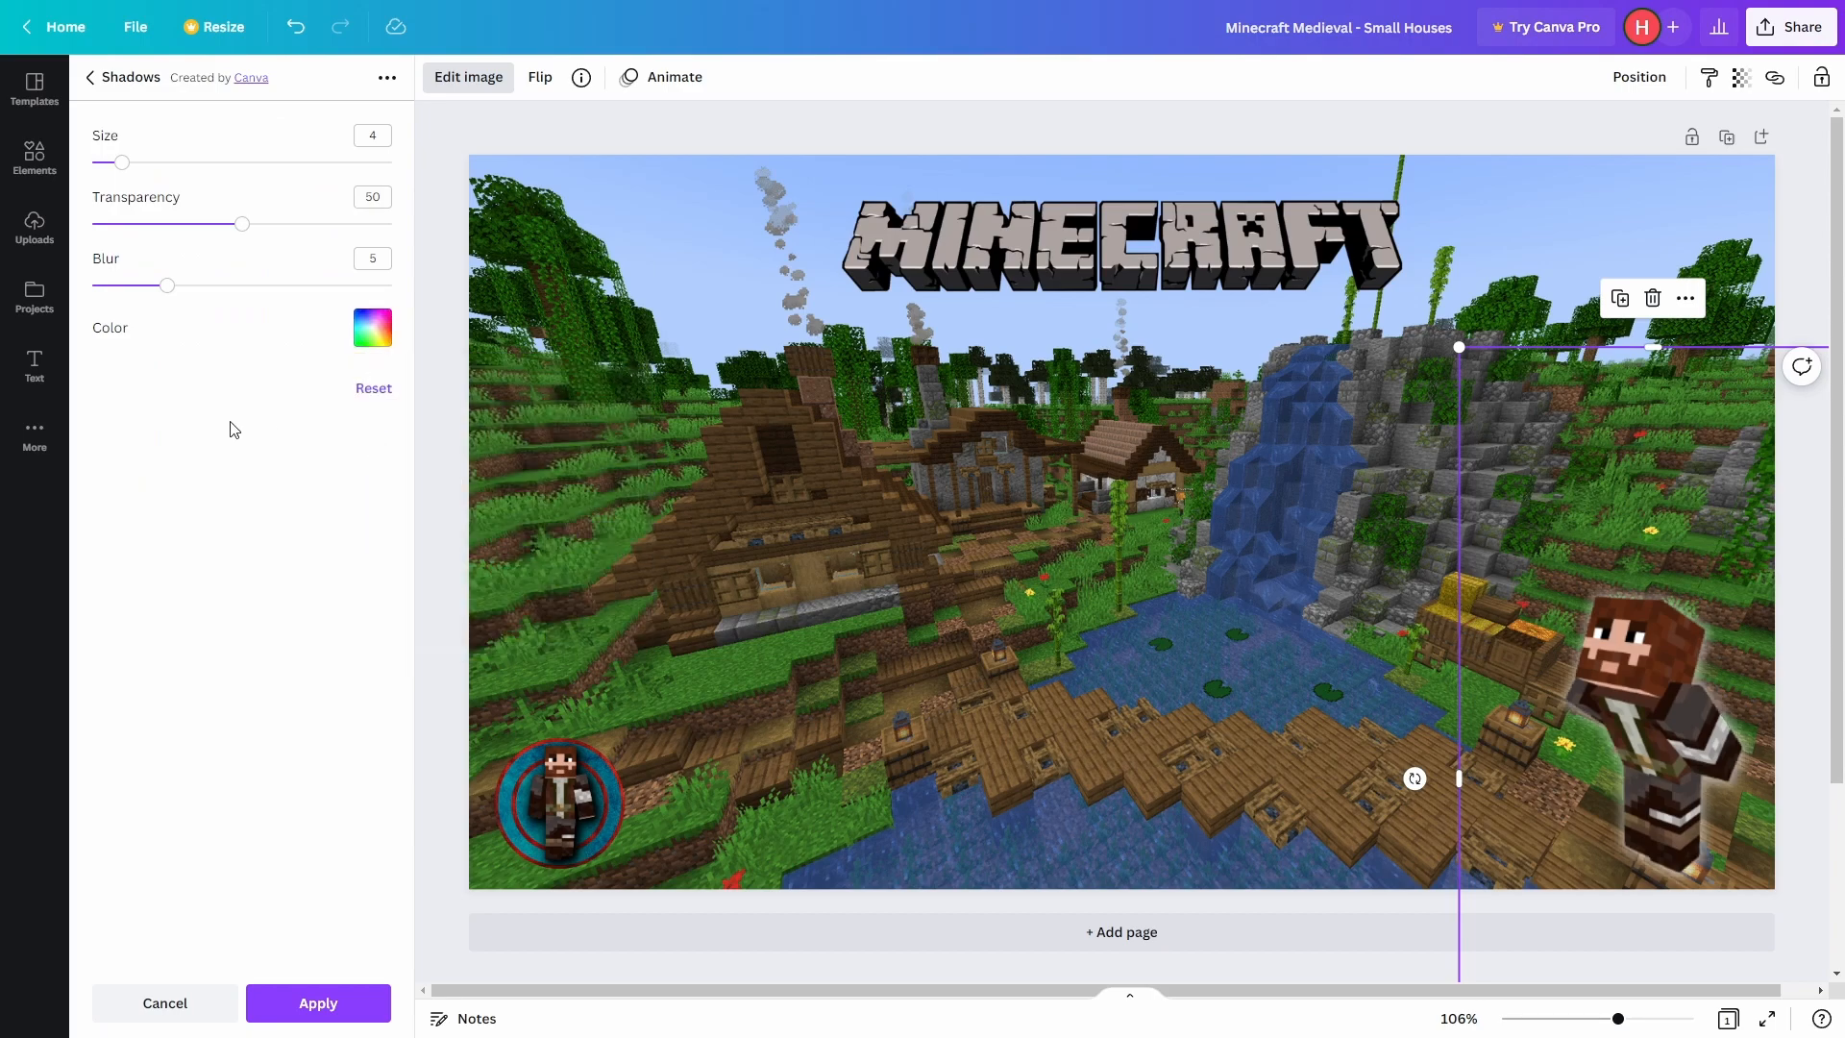
{"action": "left_click", "coordinate": [444, 472]}
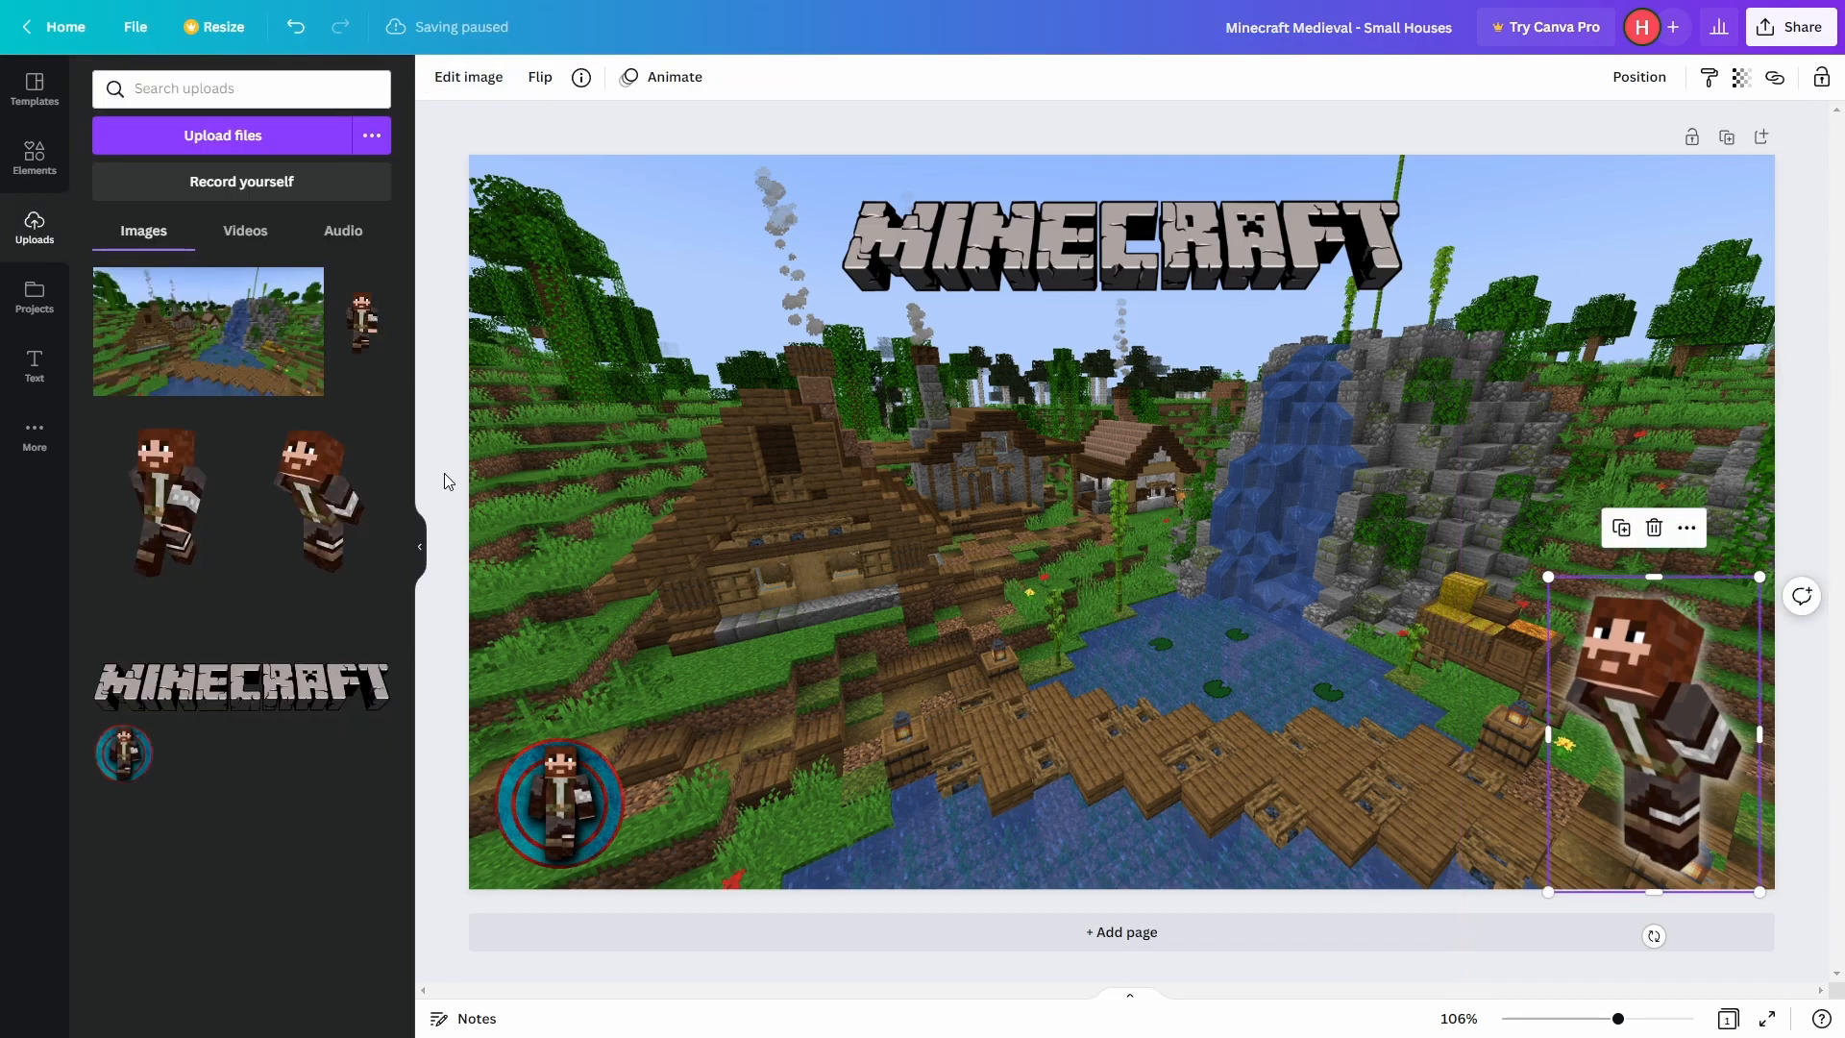
Apply a Glow shadow in white to the Minecraft logo at the top of the thumbnail
{"action": "left_click", "coordinate": [1103, 263]}
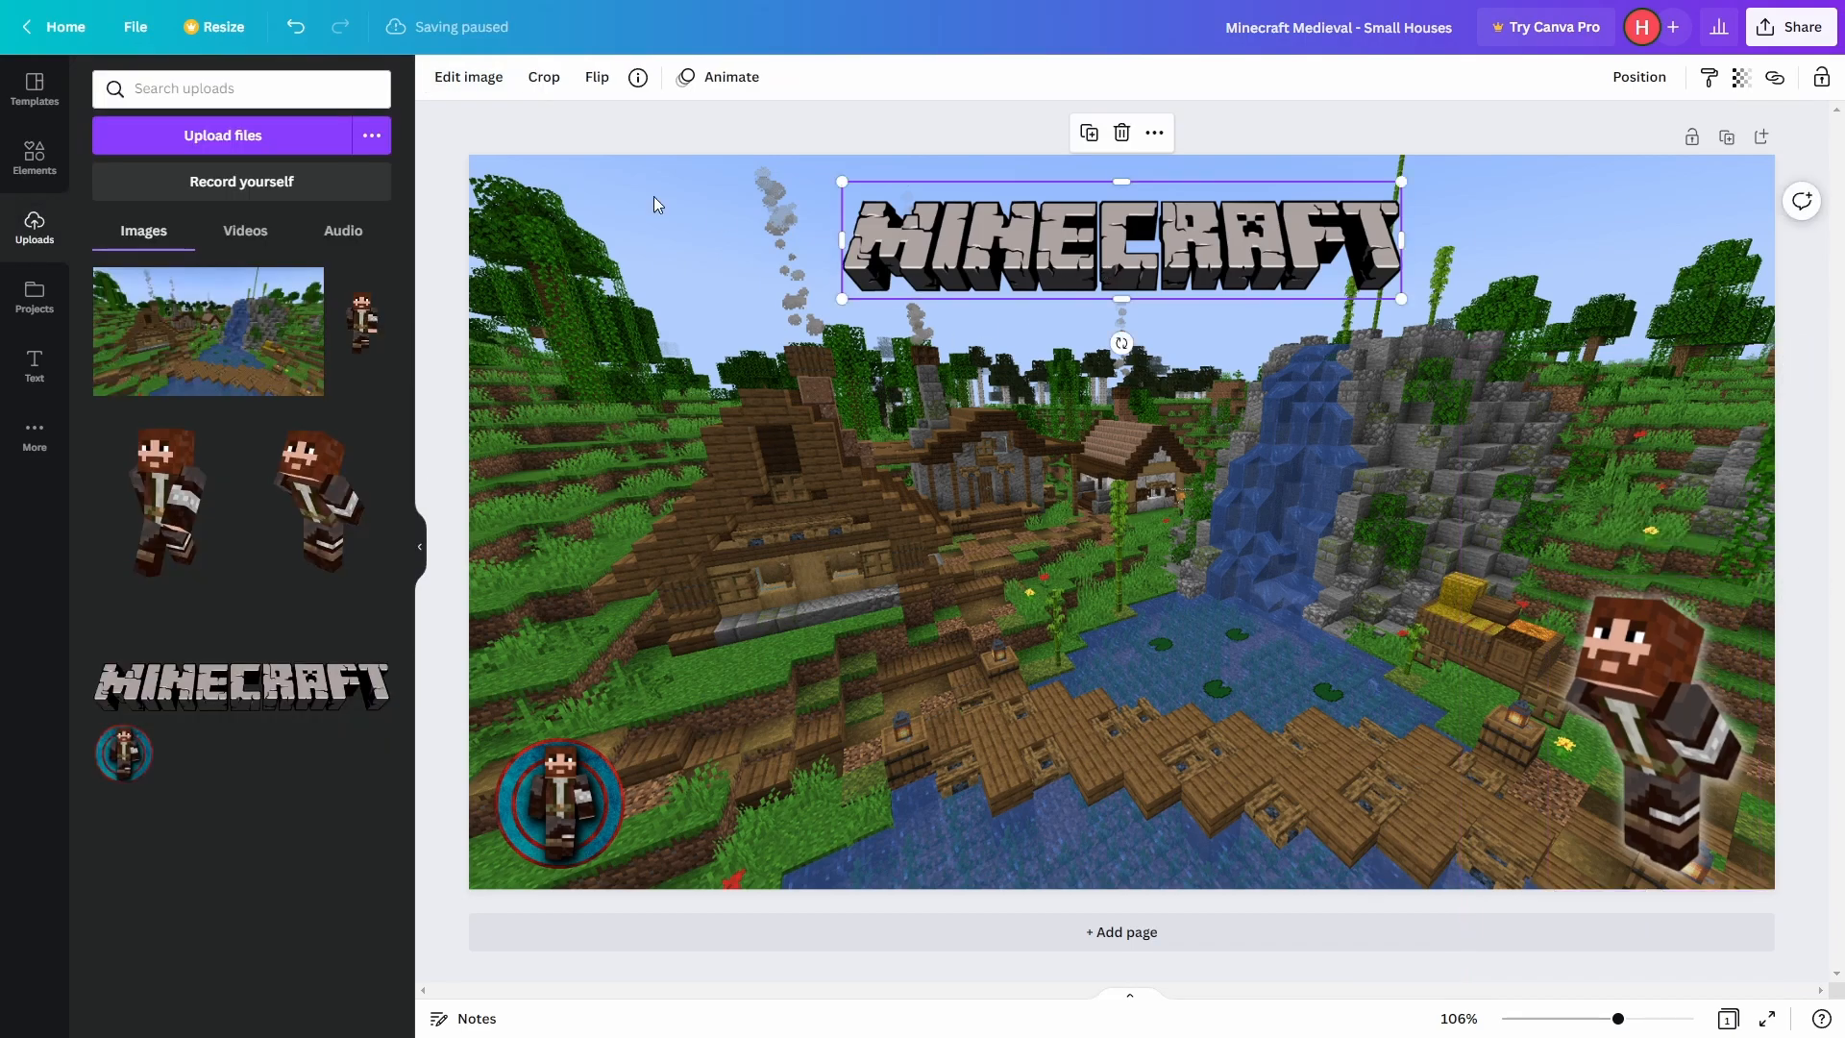
{"action": "left_click", "coordinate": [434, 80]}
{"action": "left_click", "coordinate": [183, 219]}
{"action": "left_click", "coordinate": [240, 183]}
{"action": "left_click", "coordinate": [246, 189]}
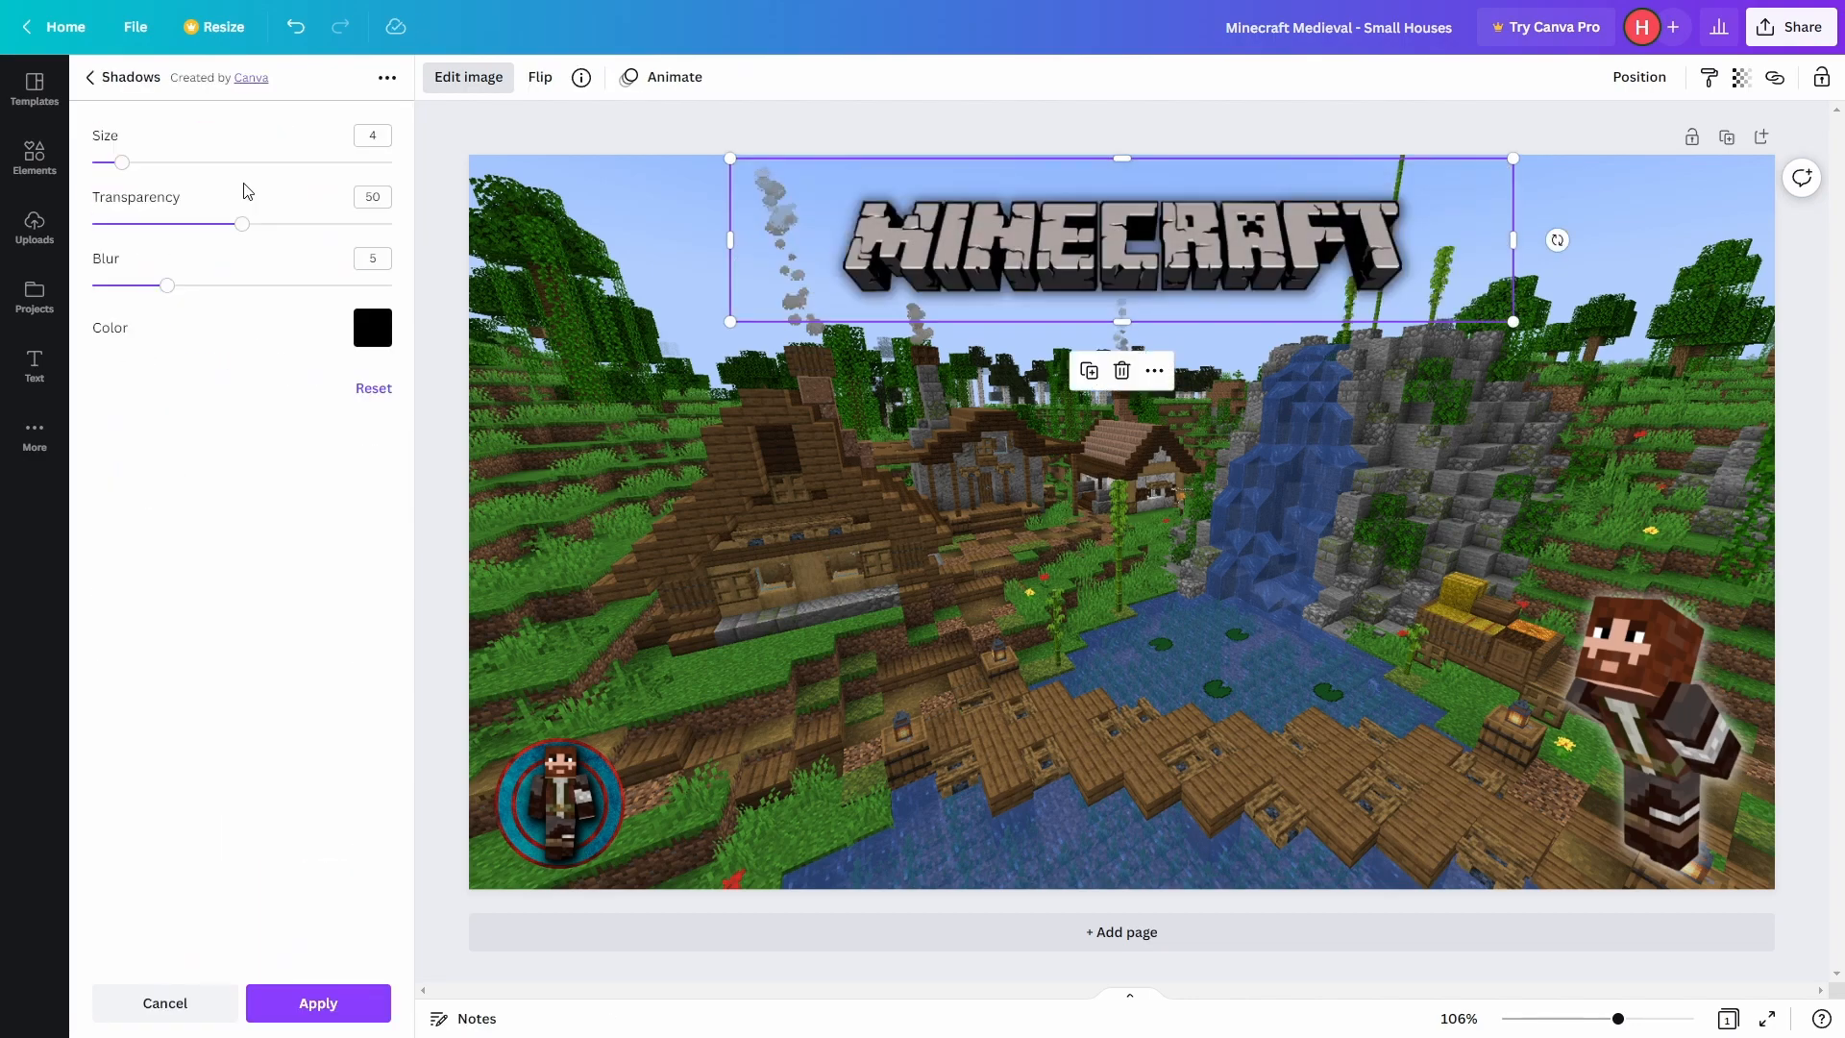
{"action": "left_click", "coordinate": [374, 329]}
{"action": "left_click", "coordinate": [434, 415]}
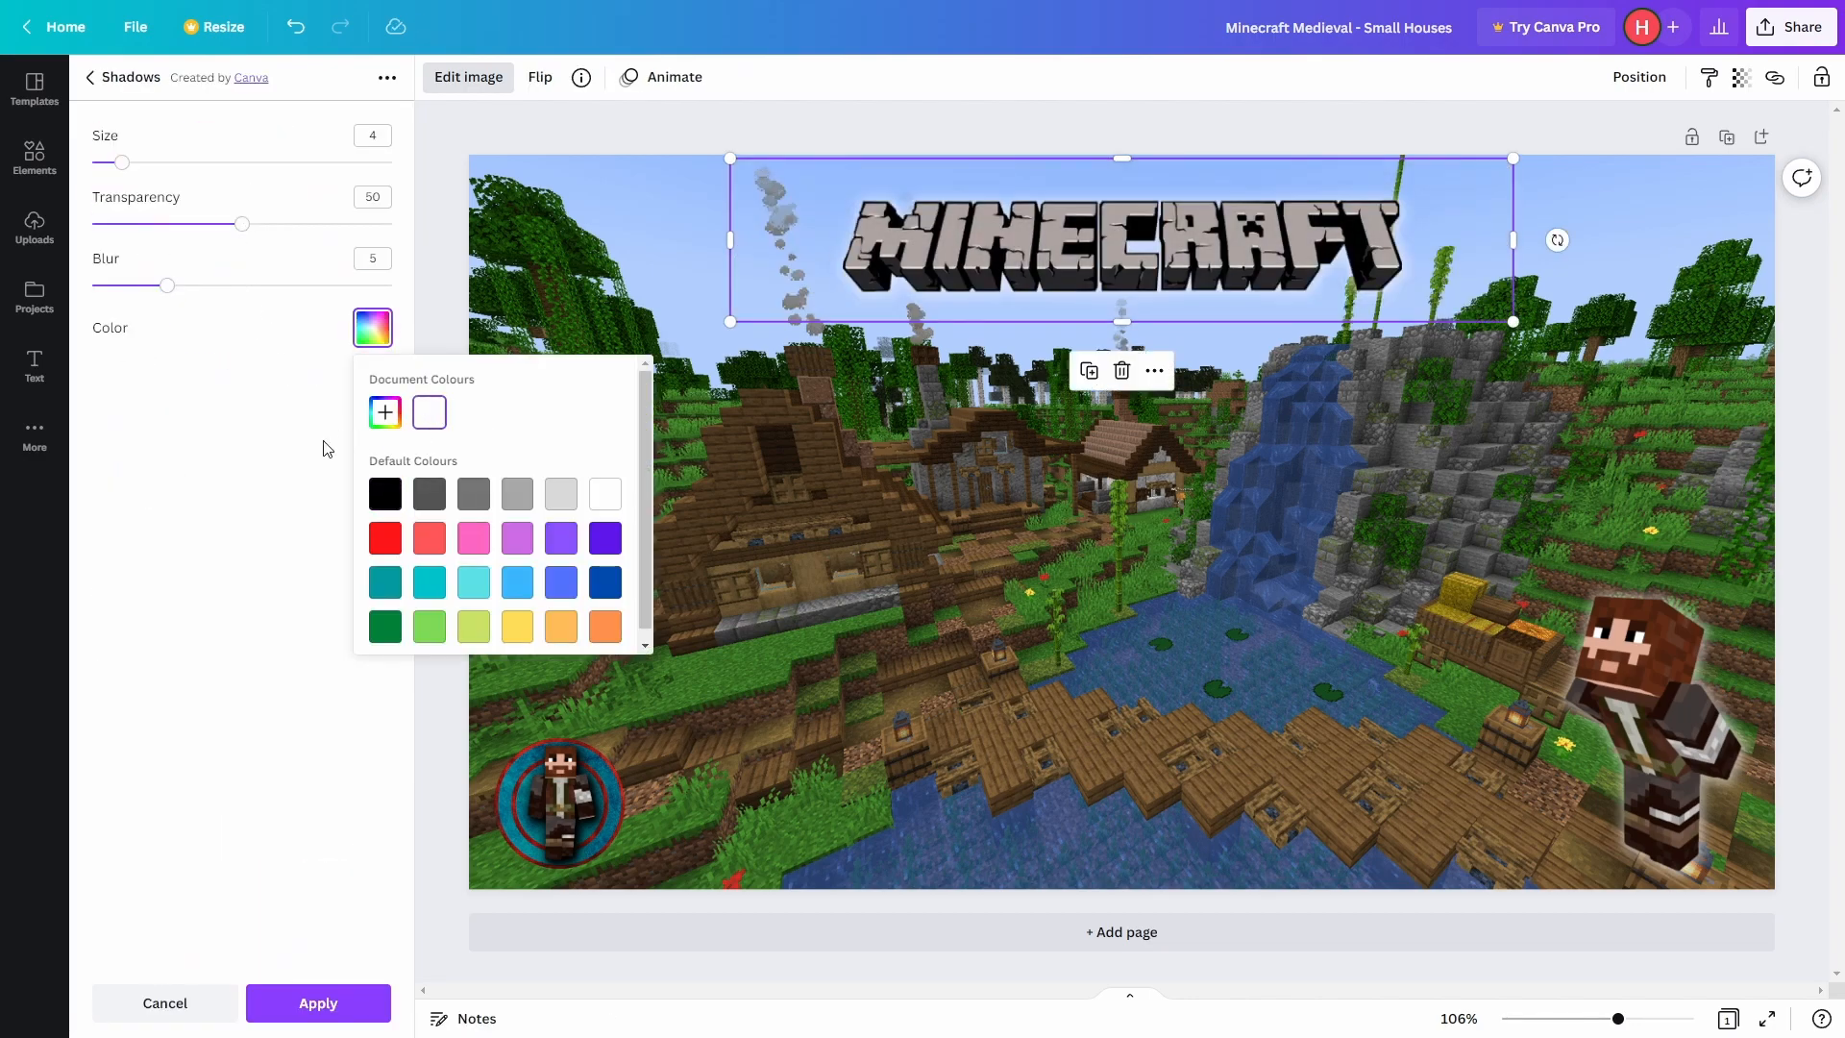
{"action": "left_click", "coordinate": [243, 469]}
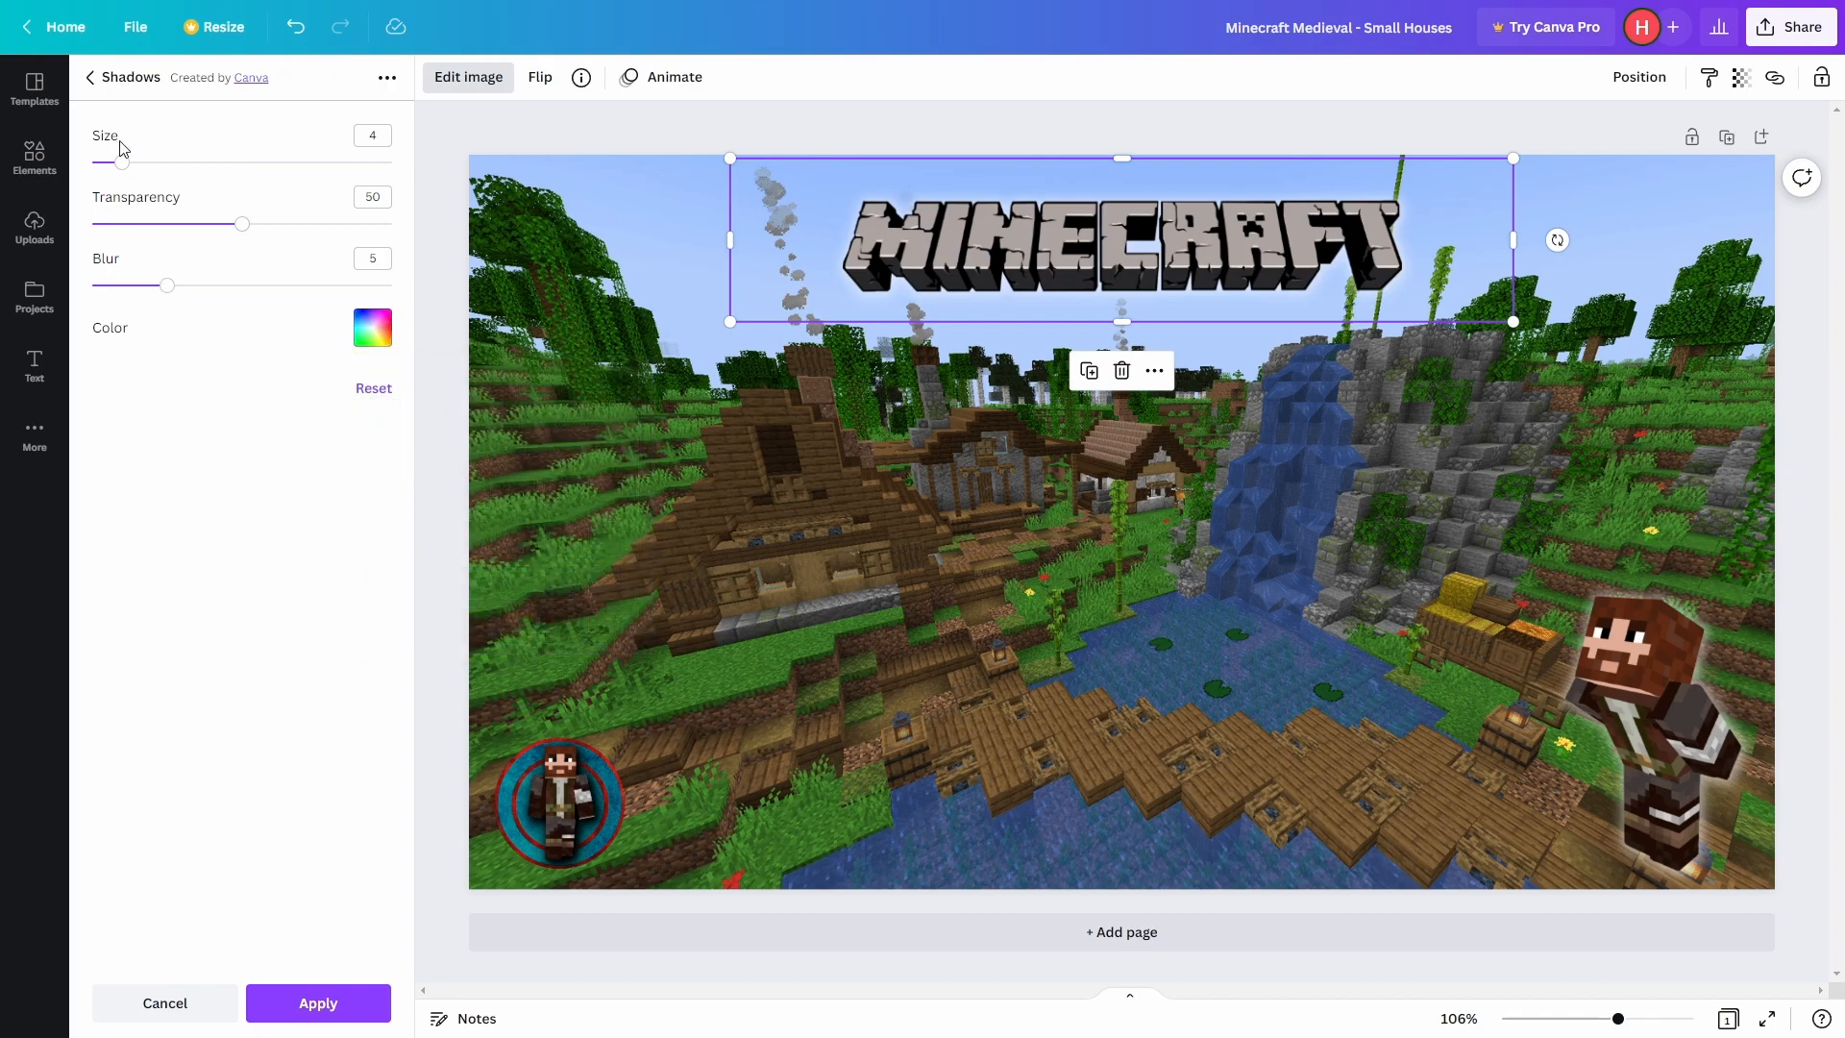
Set the Minecraft logo's glow to size 6 and transparency 62, and finish editing the shadow
{"action": "left_click_drag", "start_coordinate": [124, 163], "coordinate": [137, 164]}
{"action": "left_click_drag", "start_coordinate": [243, 224], "coordinate": [278, 225]}
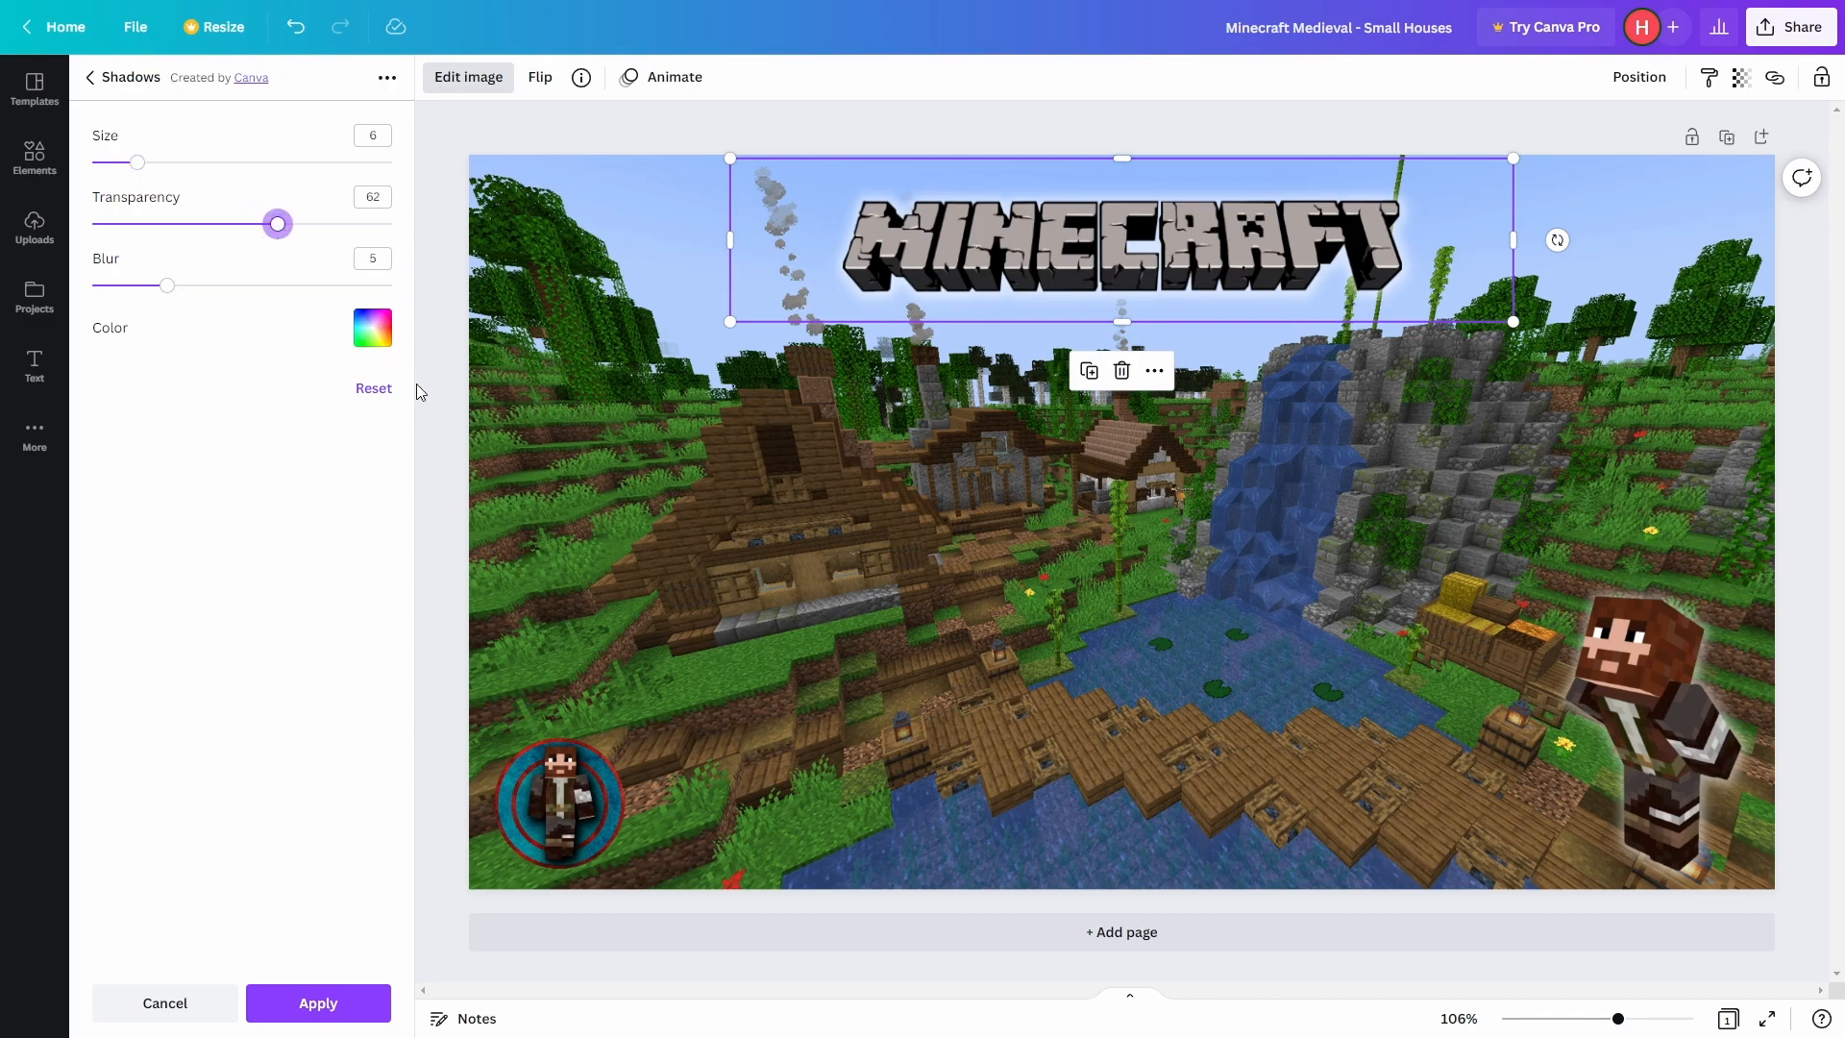
{"action": "left_click", "coordinate": [442, 400]}
{"action": "left_click", "coordinate": [446, 395]}
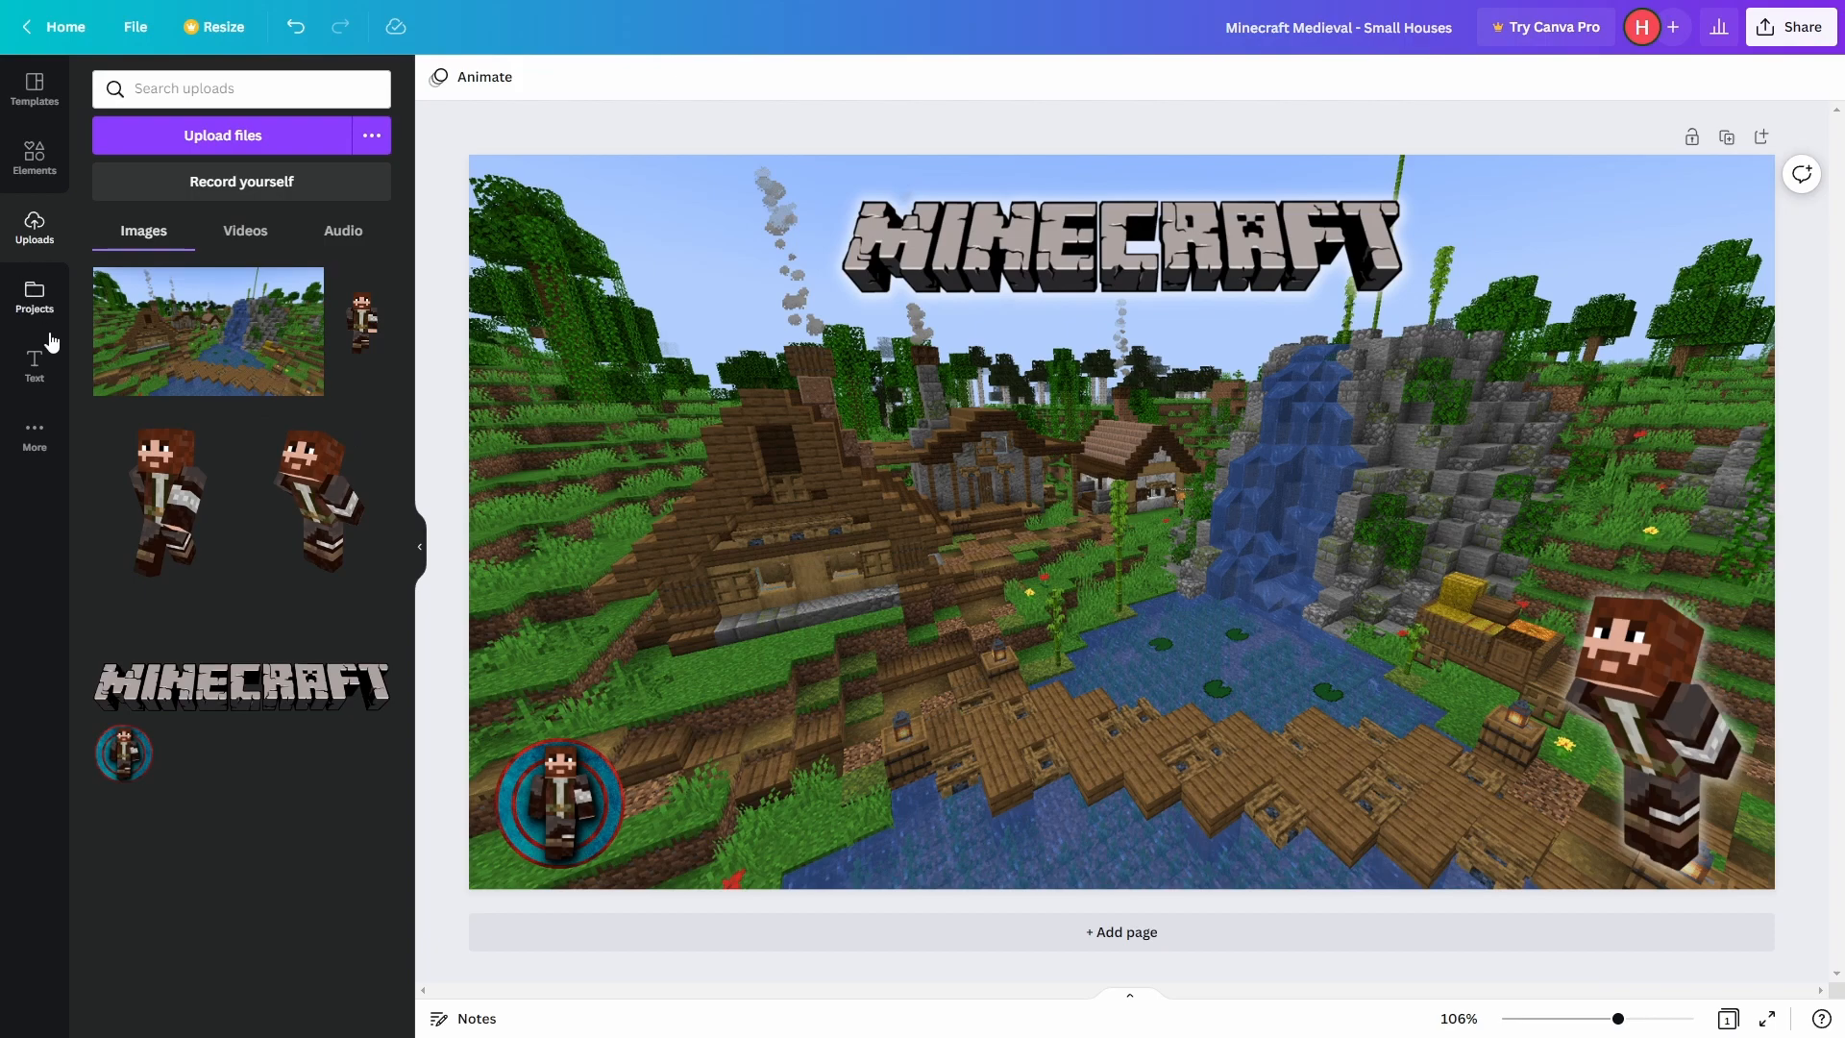
Add the "Happy BIRTHDAY" text combination to the thumbnail and delete its "Happy" text box
{"action": "left_click", "coordinate": [35, 365]}
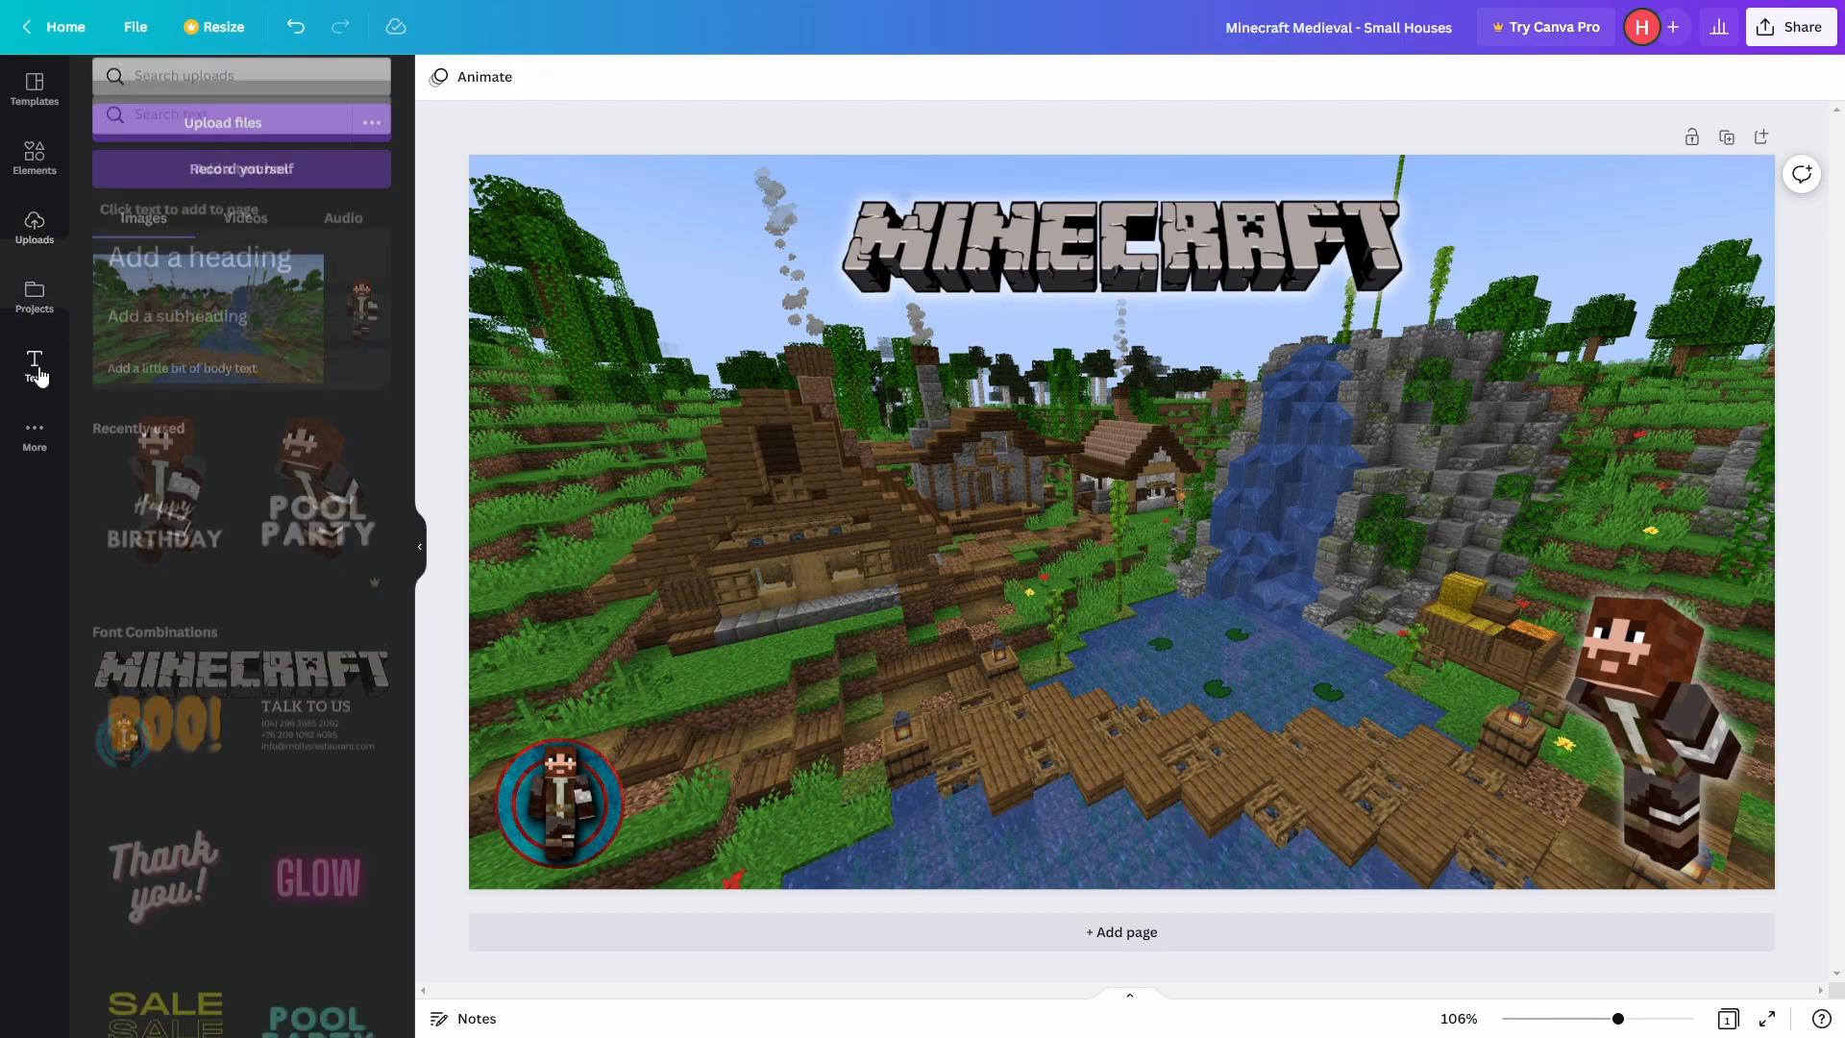
{"action": "left_click", "coordinate": [168, 520]}
{"action": "left_click", "coordinate": [1104, 468]}
{"action": "left_click", "coordinate": [1098, 483]}
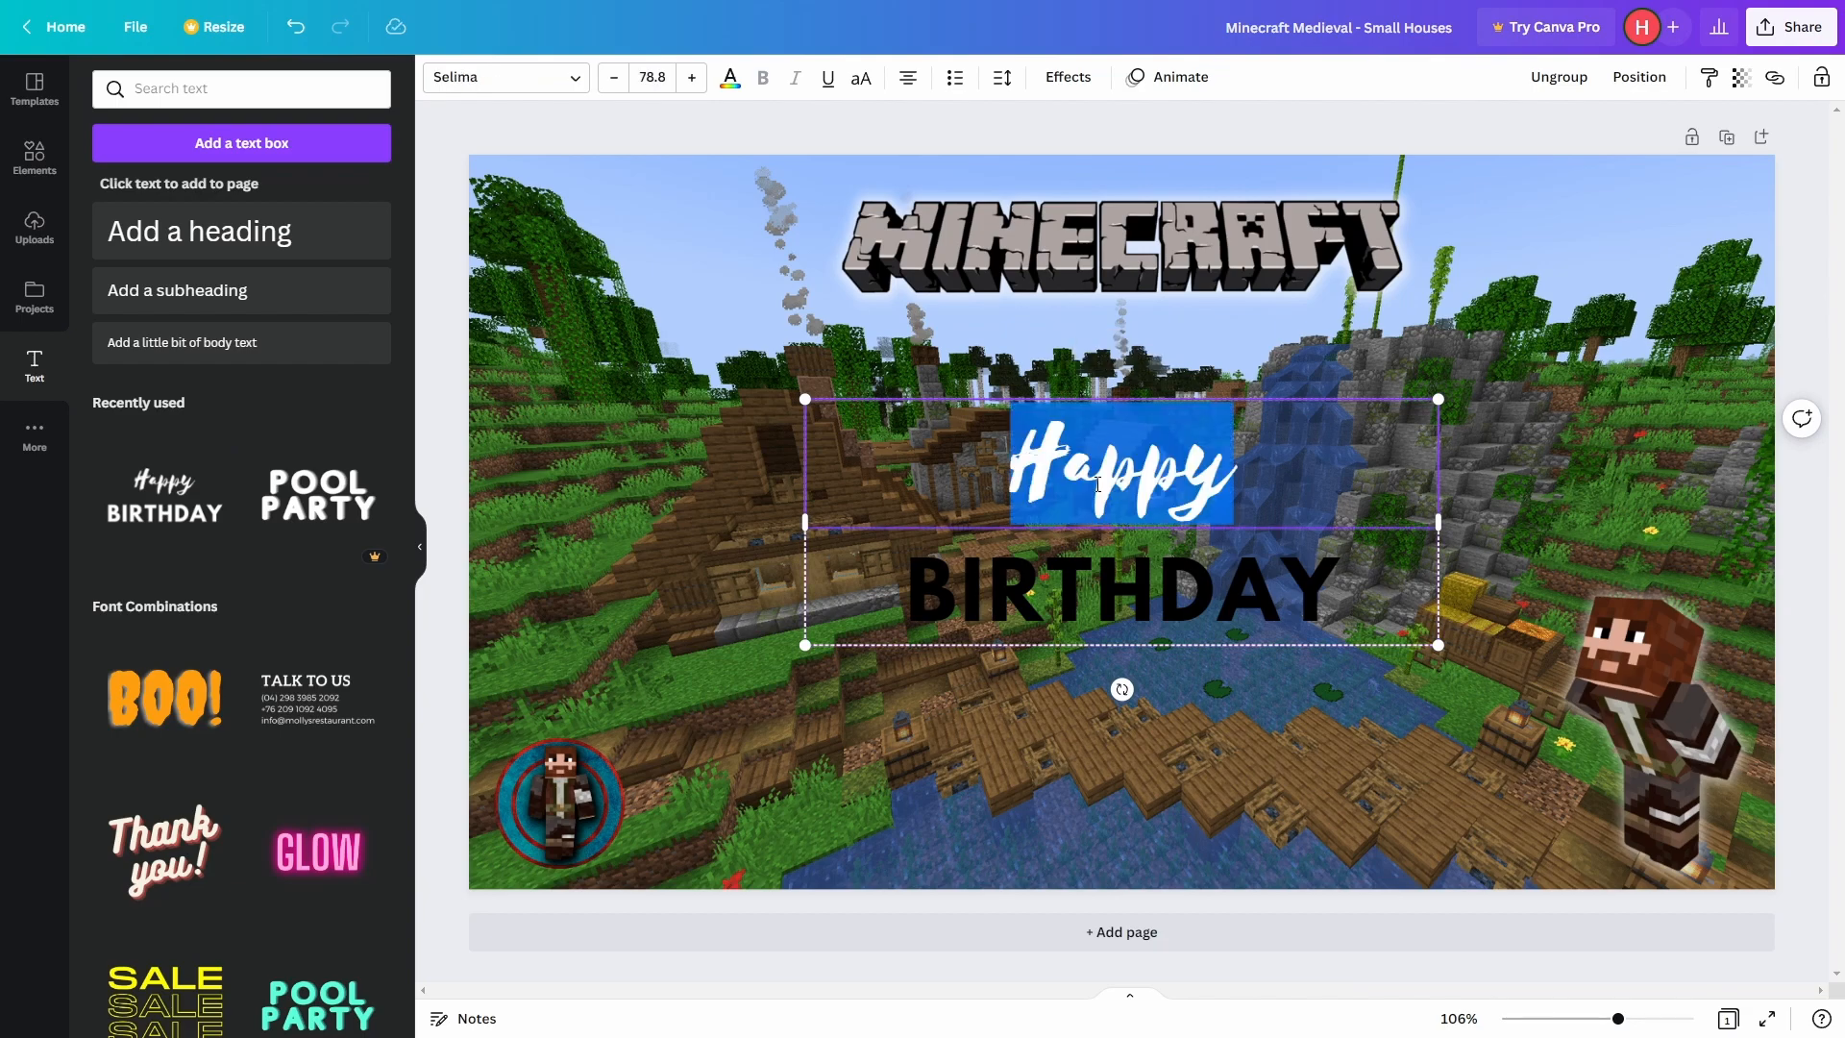
{"action": "key", "text": "BackSpace"}
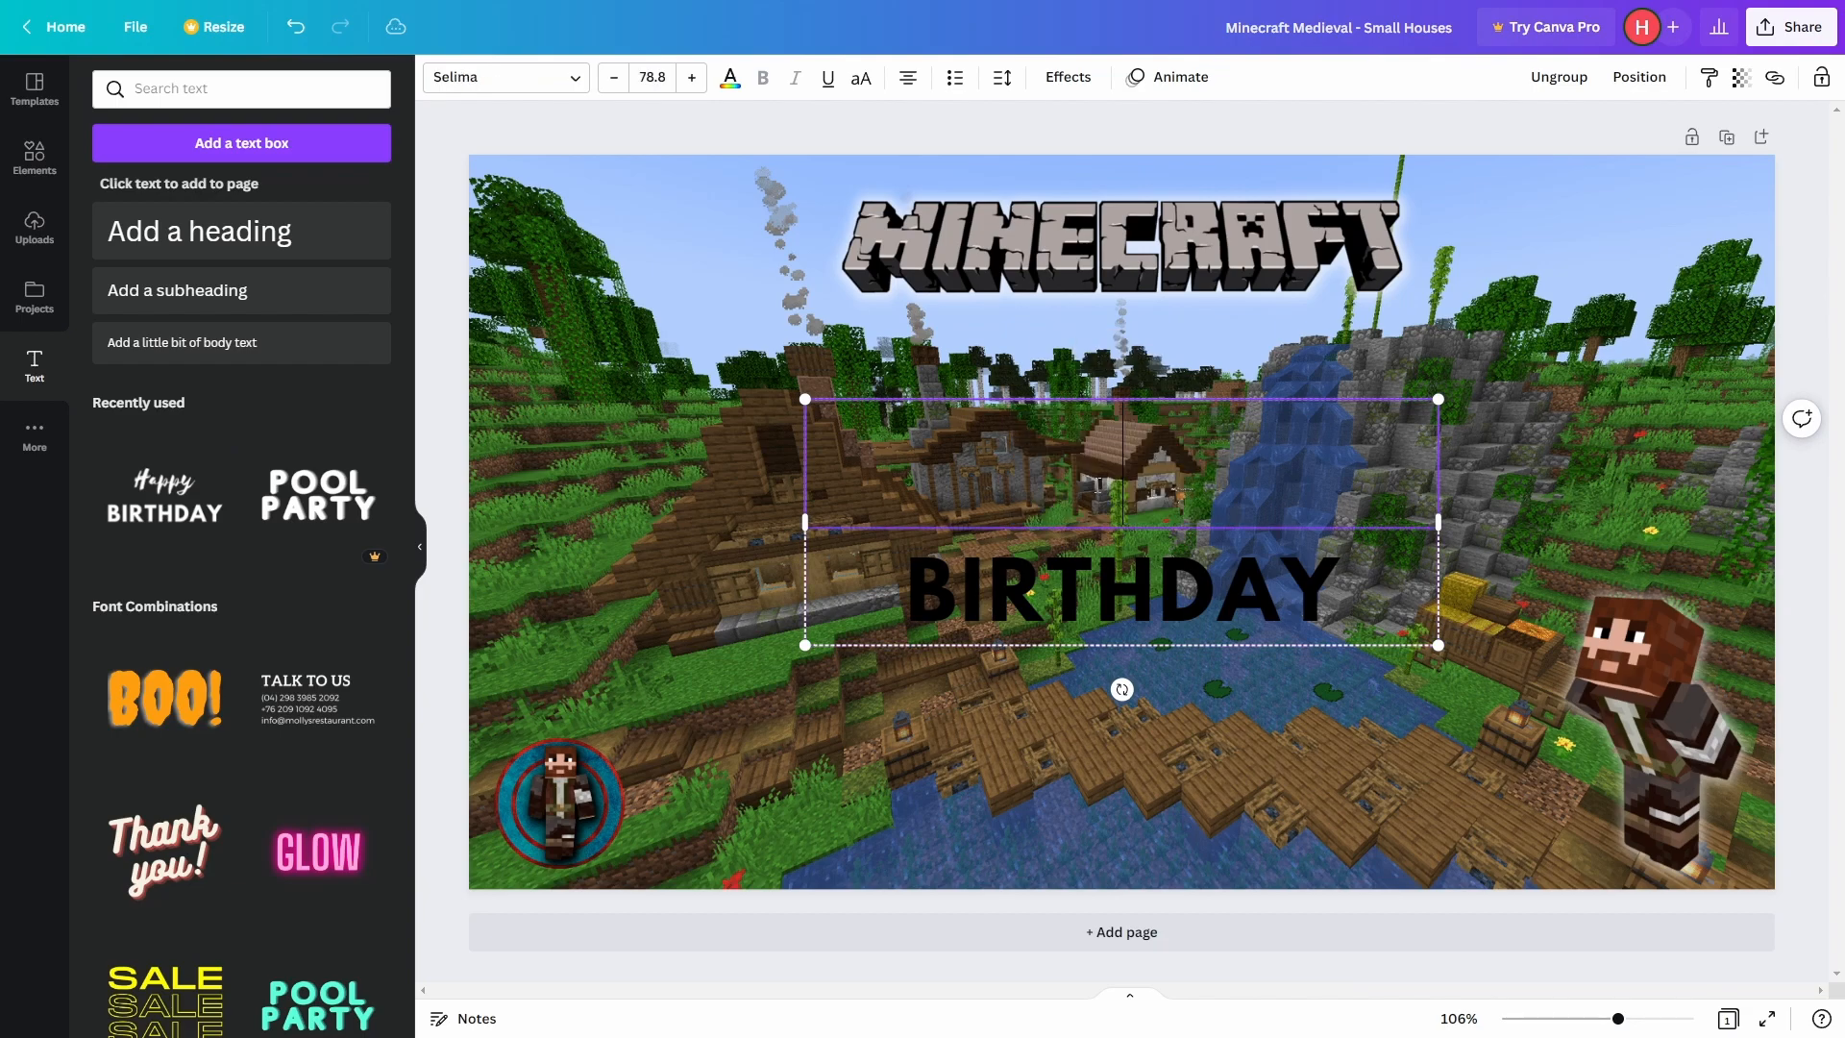
{"action": "double_click", "coordinate": [1080, 579]}
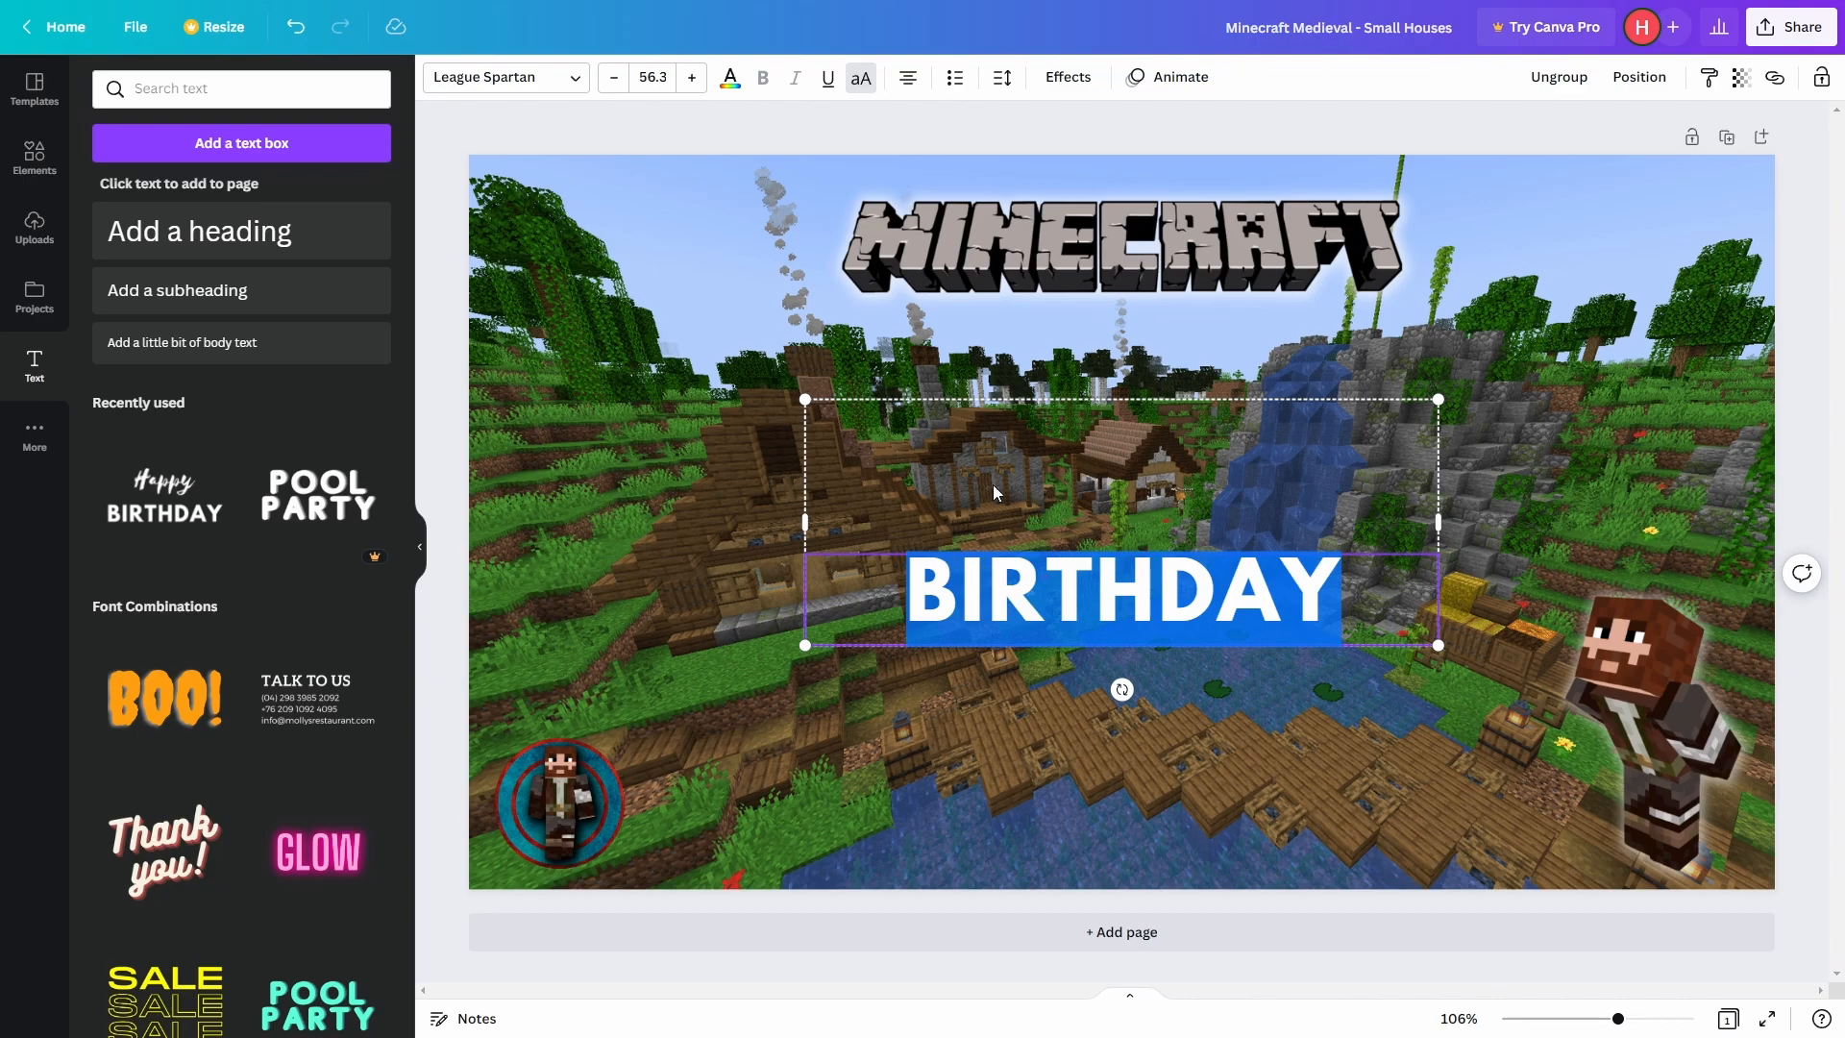
{"action": "left_click", "coordinate": [1015, 404]}
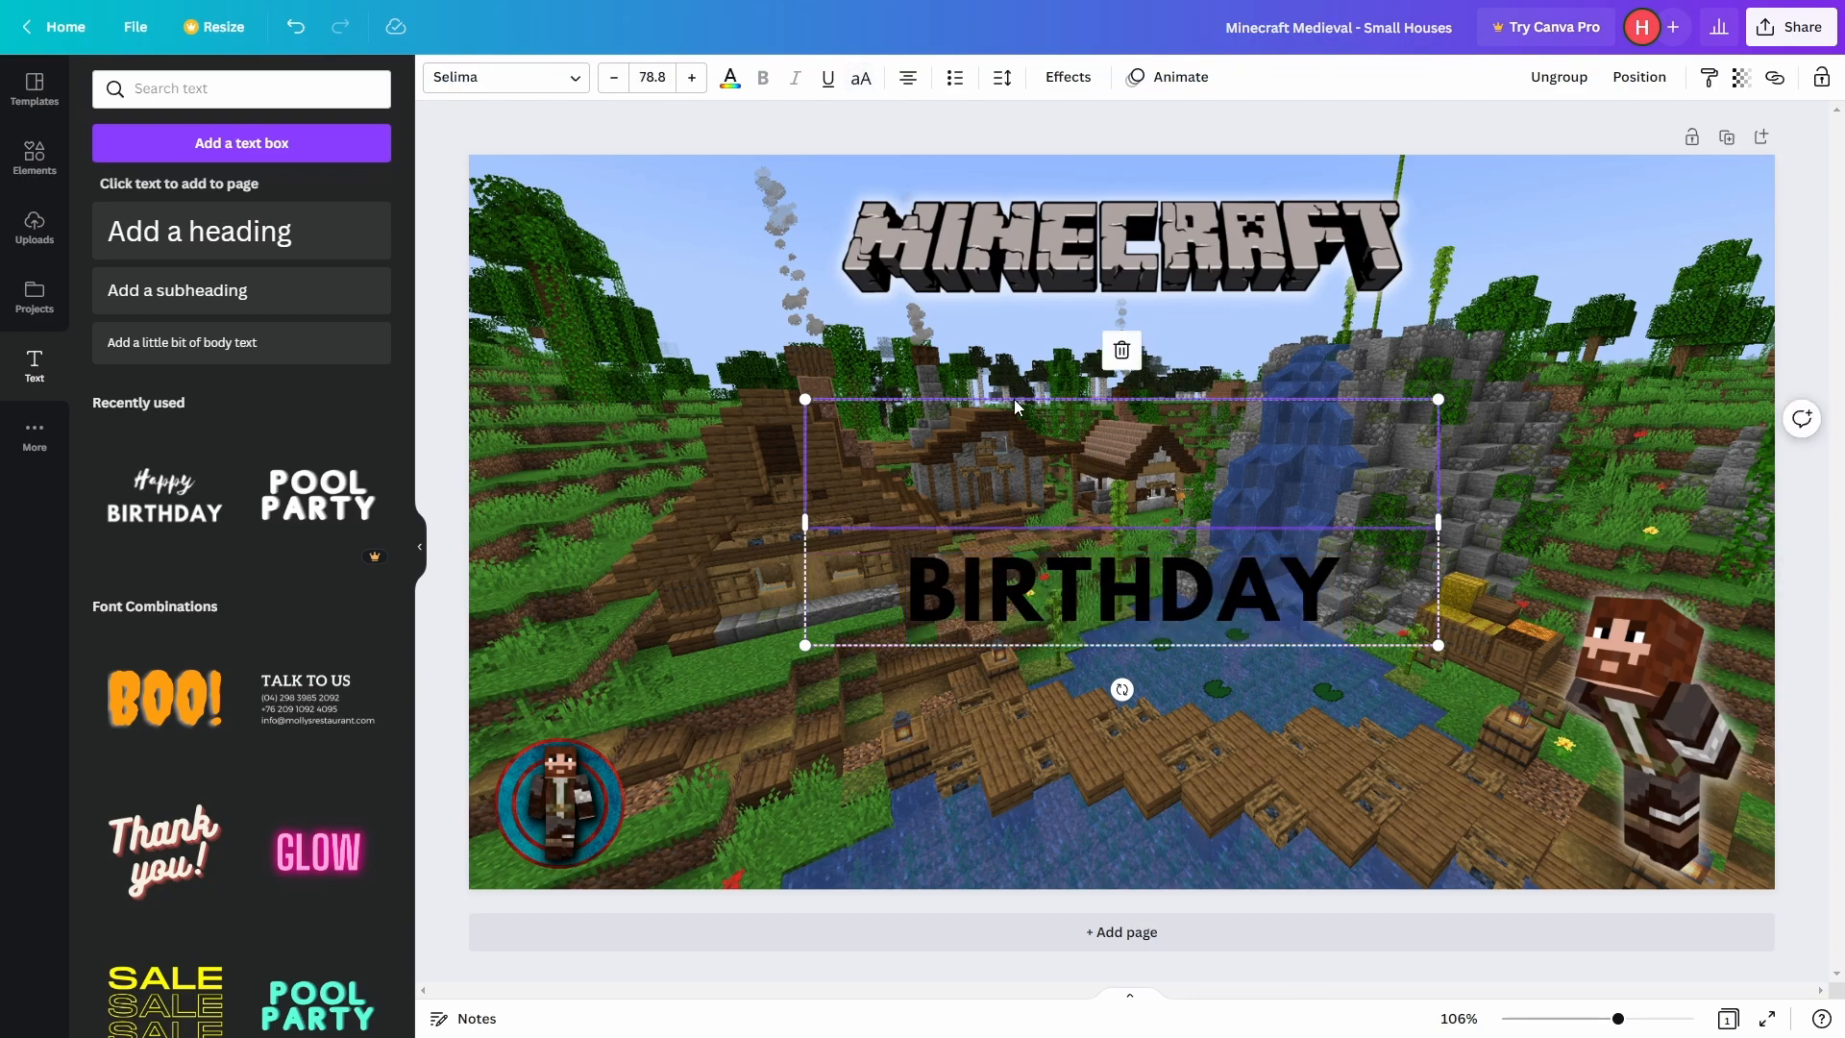
{"action": "left_click", "coordinate": [1118, 353]}
Replace the "BIRTHDAY" text with "MINECRAFT MEDIEVAL"
{"action": "double_click", "coordinate": [1114, 593]}
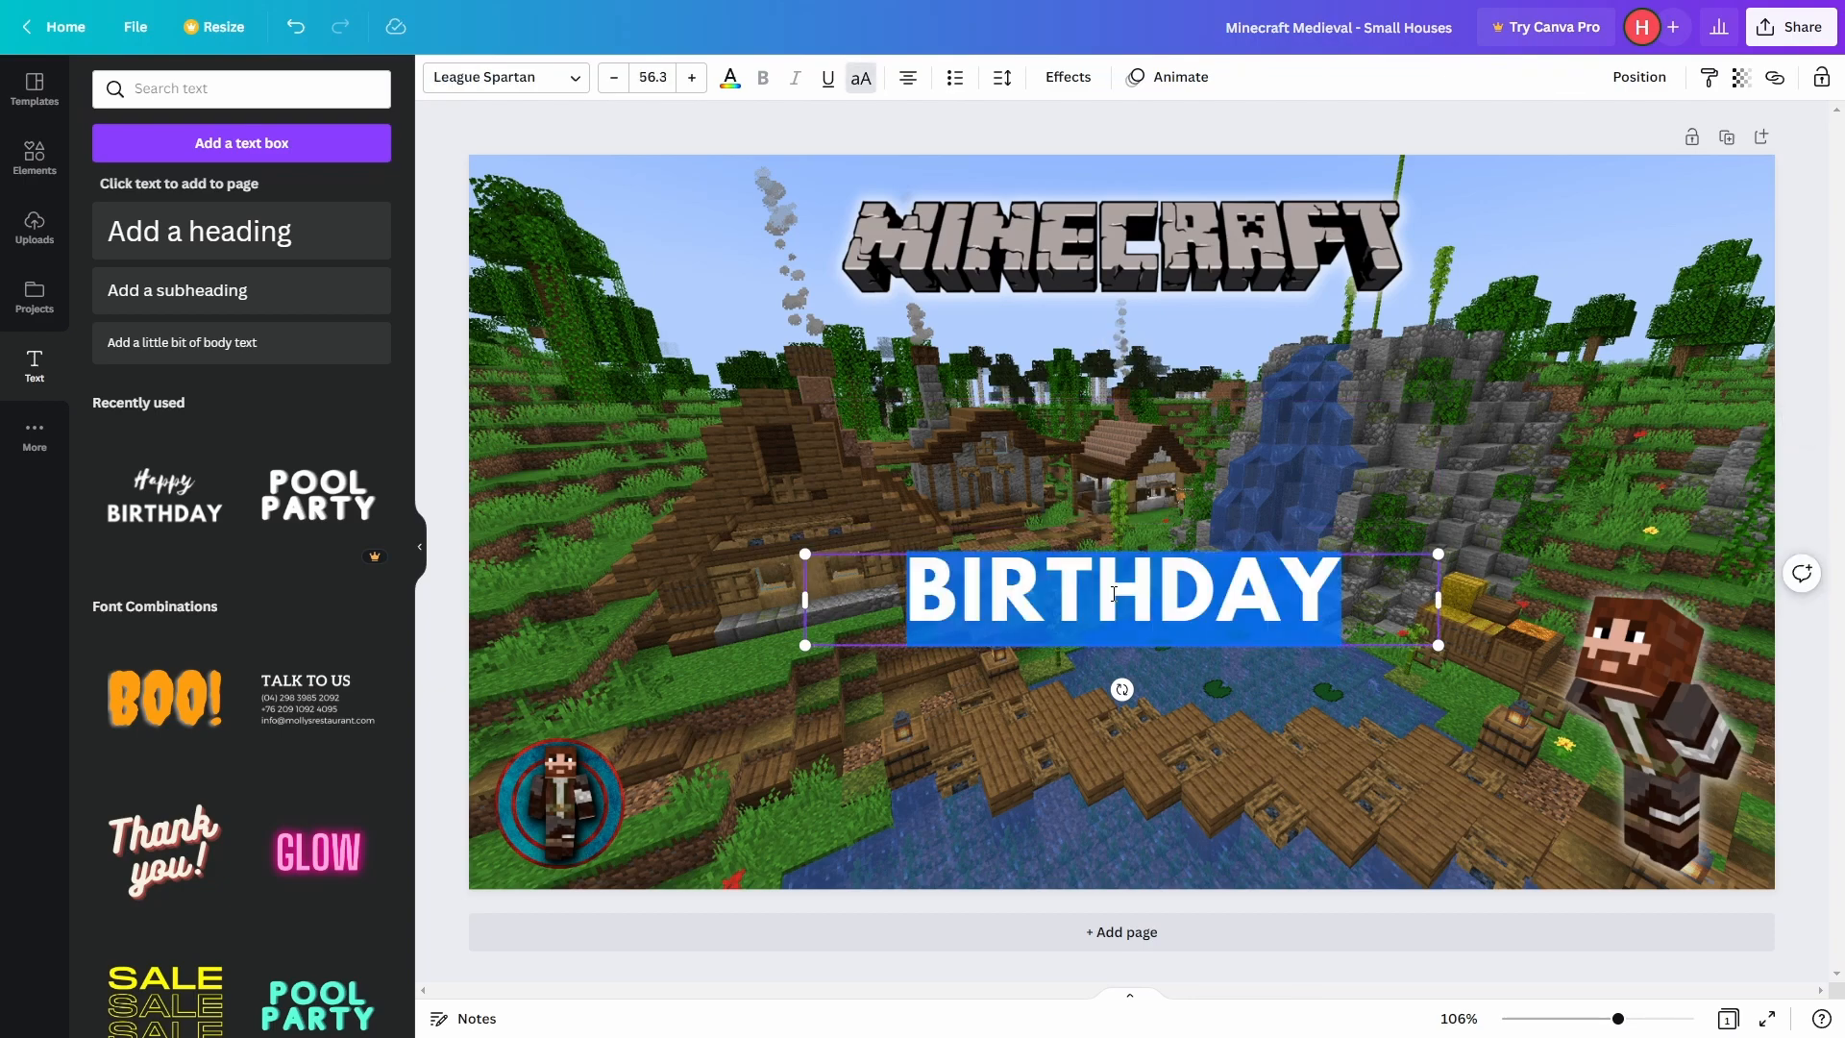
{"action": "type", "text": "MINECRA"}
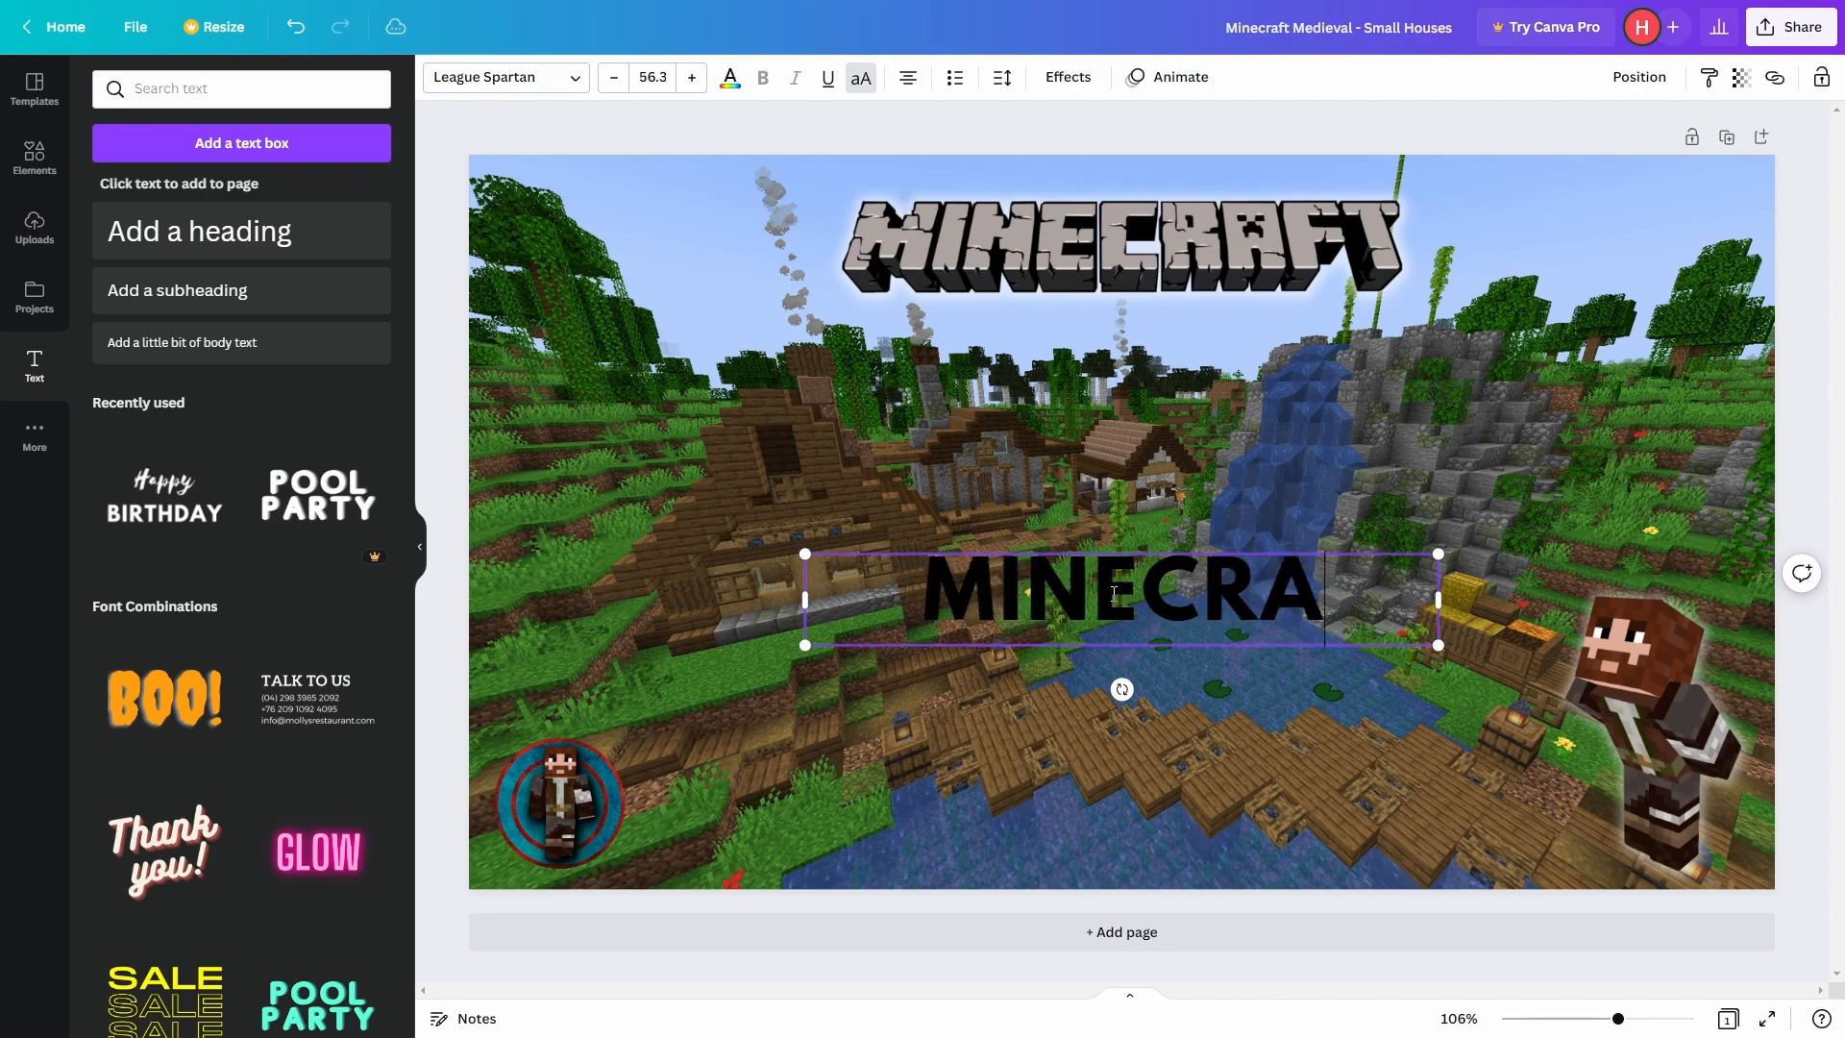
{"action": "type", "text": "FT MEDIEVAL"}
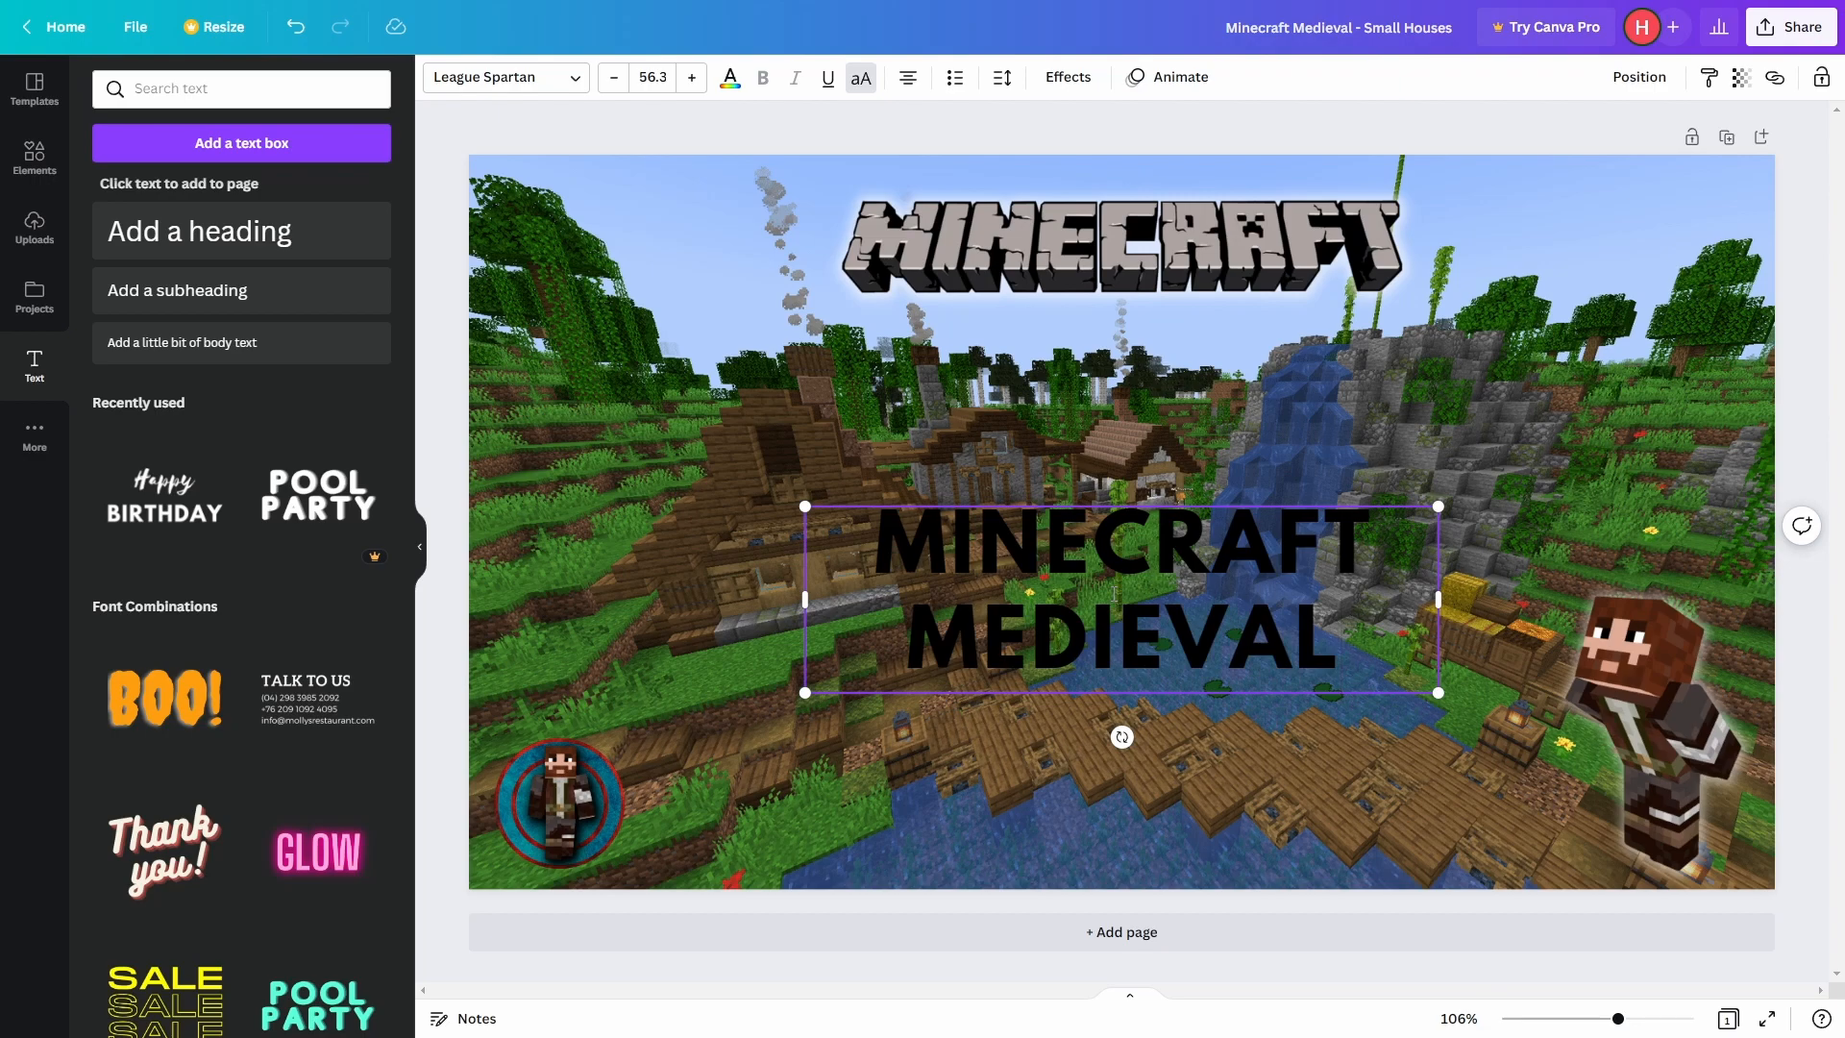
Add a new line reading "- SMALL HOUSES -" below "MINECRAFT MEDIEVAL", with plain dashes instead of a bullet
{"action": "key", "text": "Return"}
{"action": "key", "text": "ctrl+shift+8"}
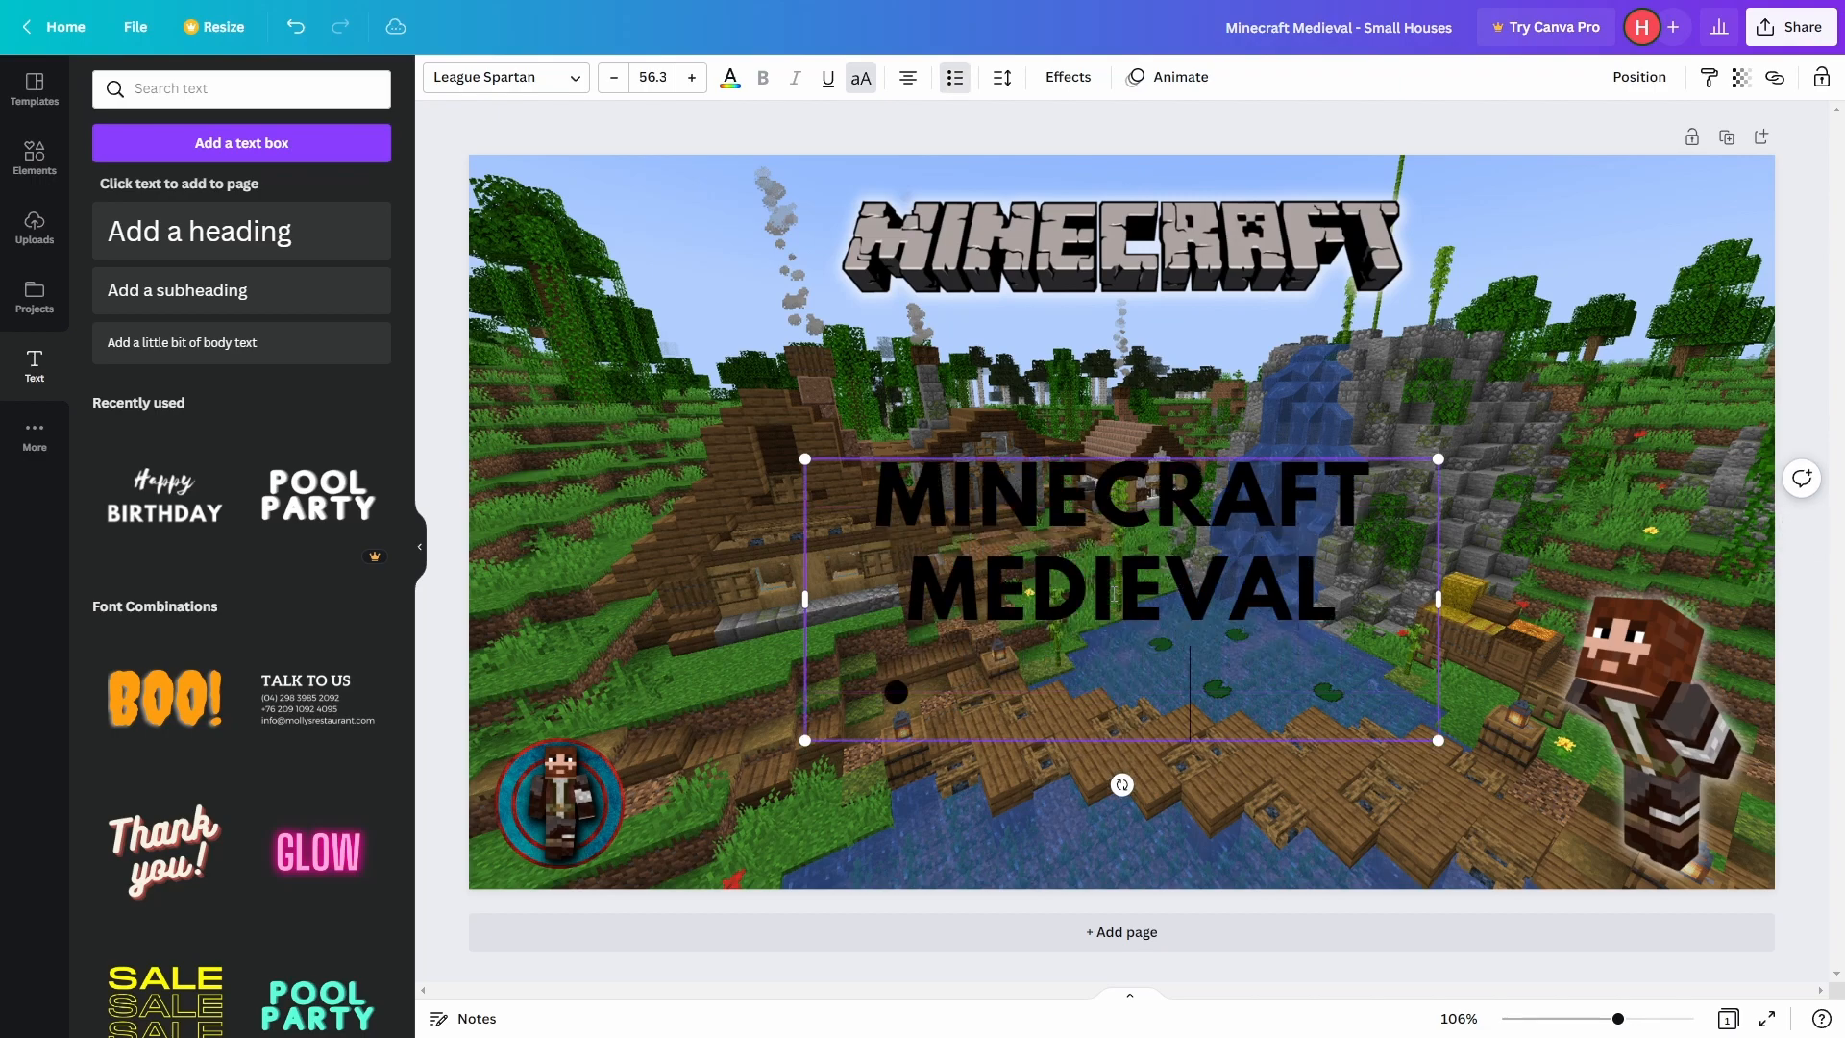
{"action": "key", "text": "ctrl+shift+8"}
{"action": "type", "text": "-SMALL HU"}
{"action": "key", "text": "BackSpace"}
{"action": "type", "text": "OUSES-"}
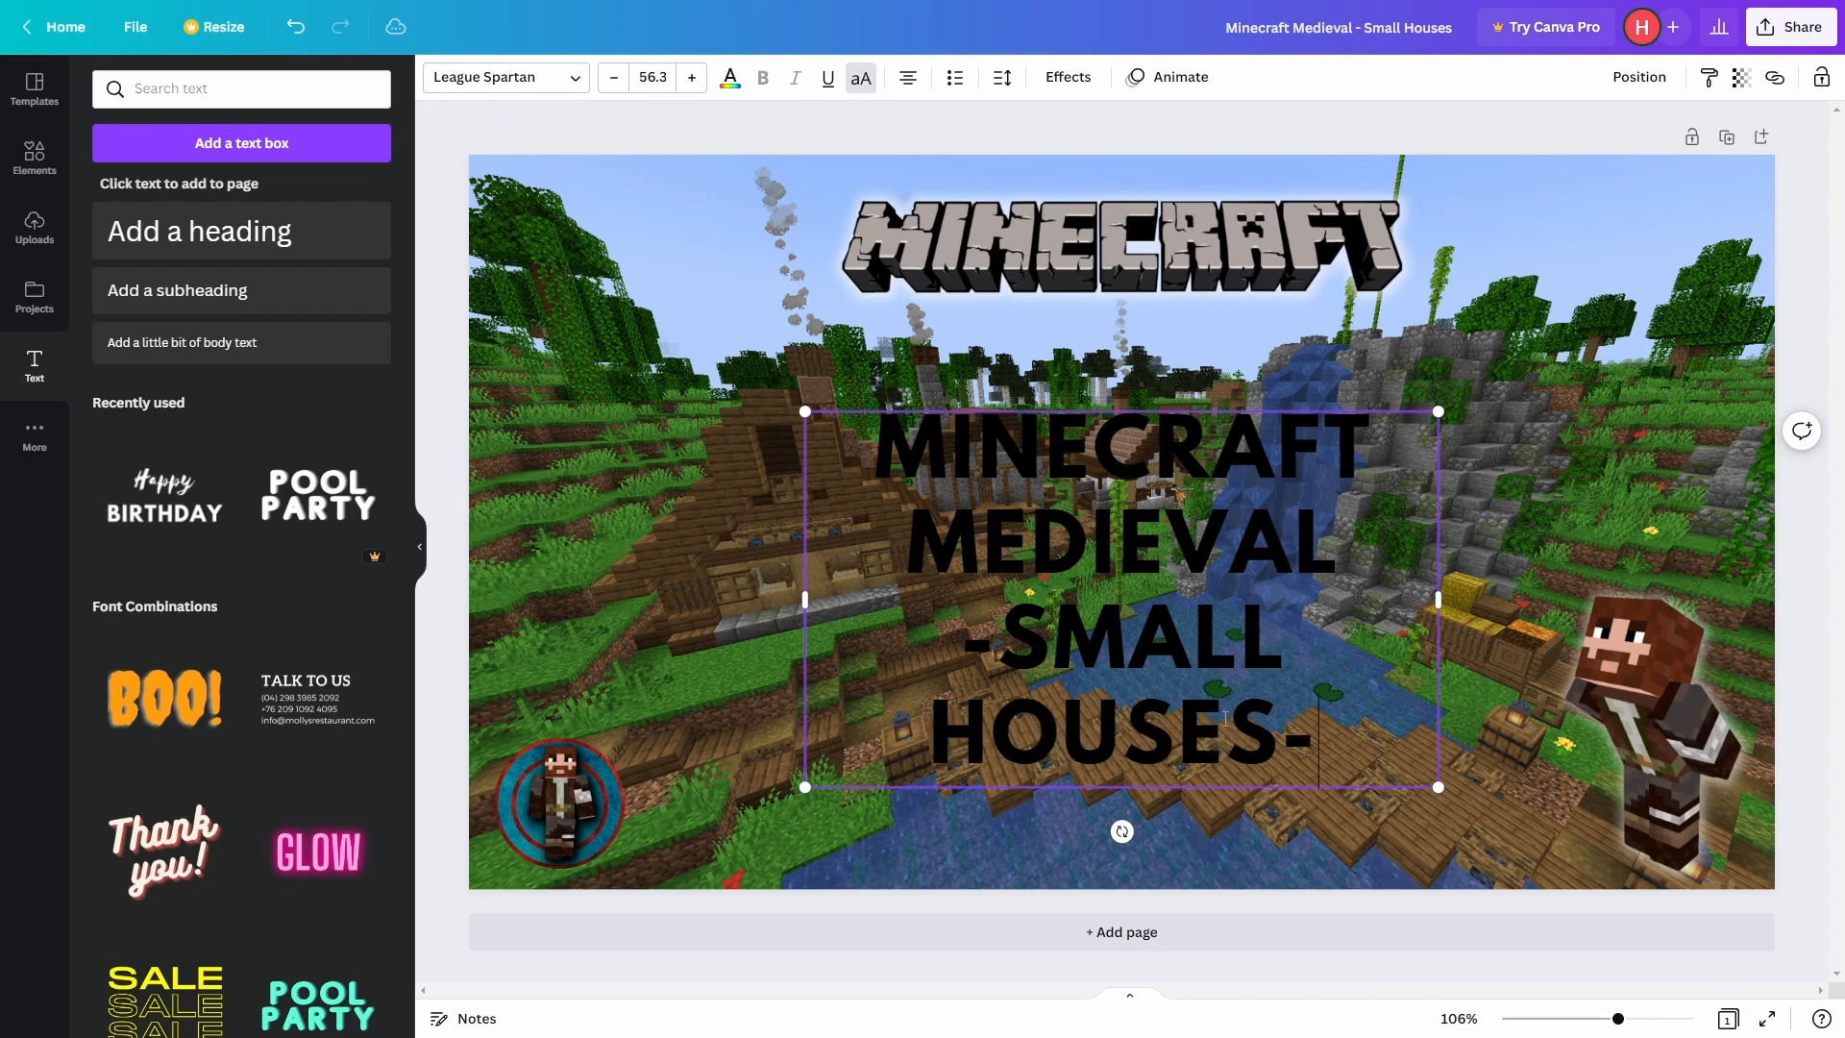
{"action": "key", "text": "Left"}
{"action": "left_click", "coordinate": [1013, 645]}
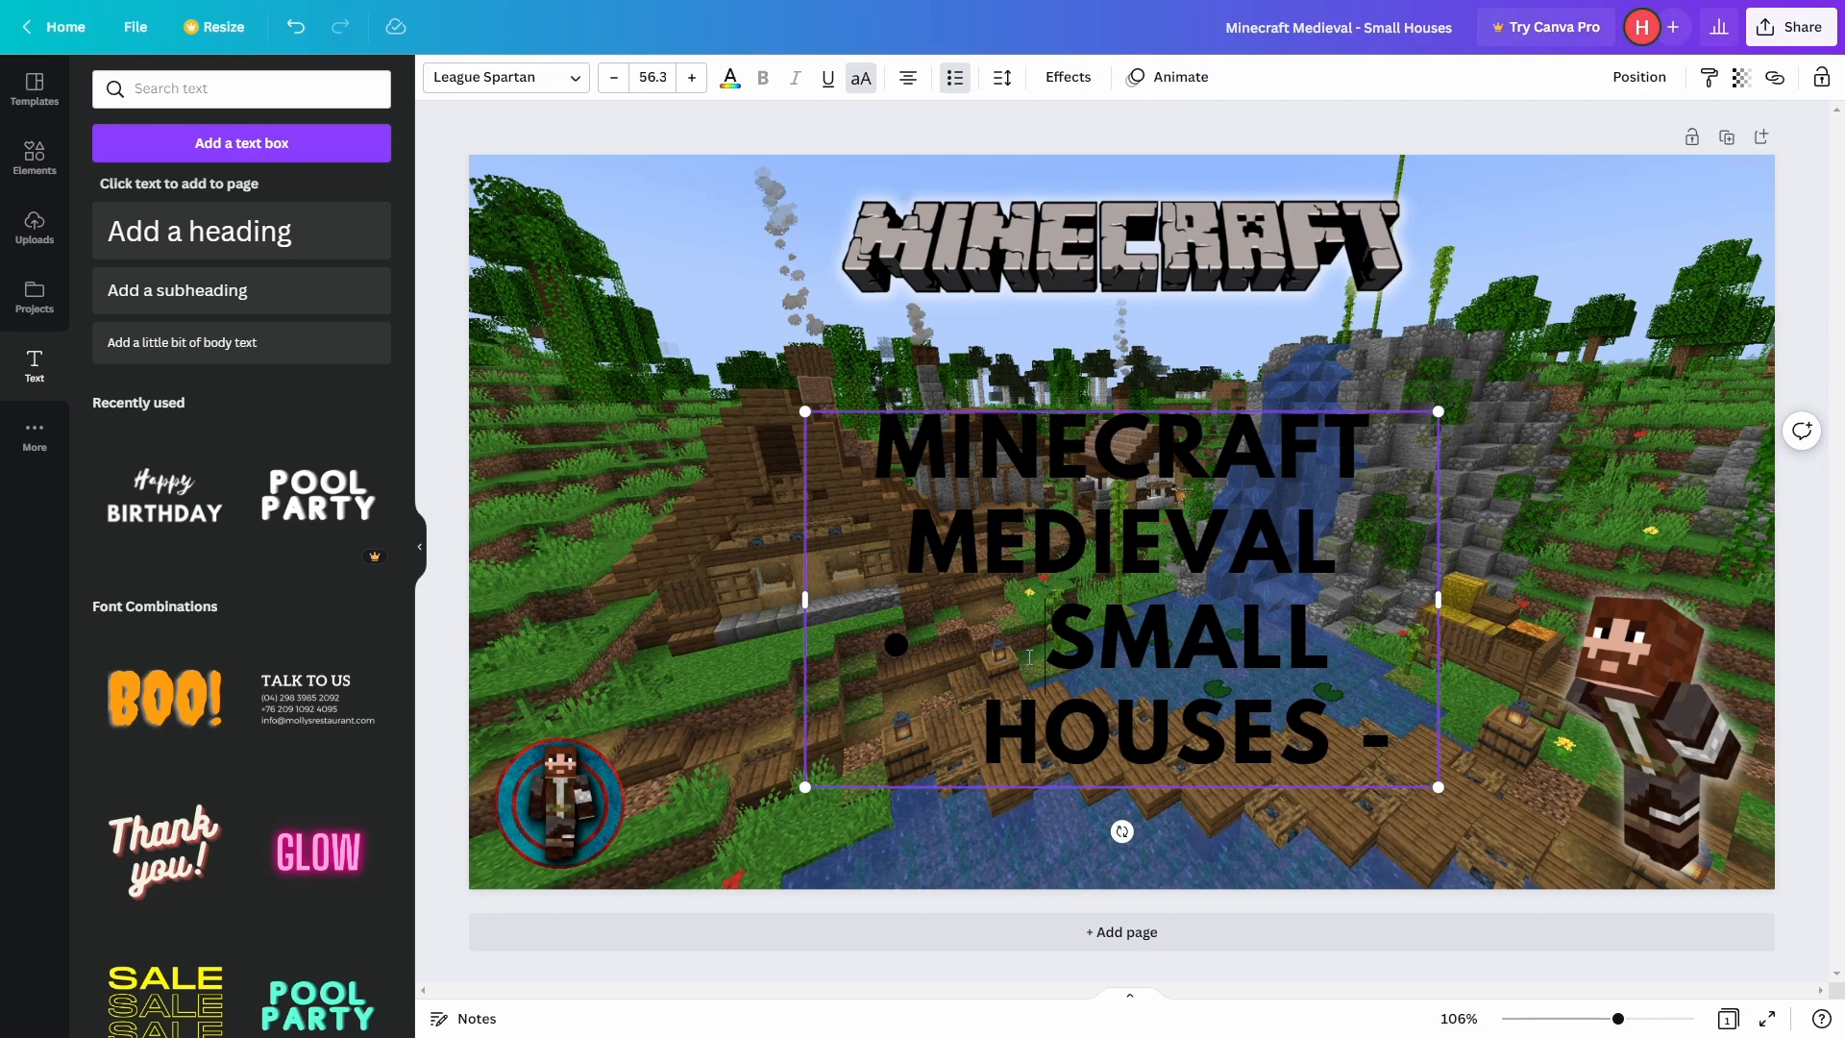
{"action": "key", "text": "BackSpace"}
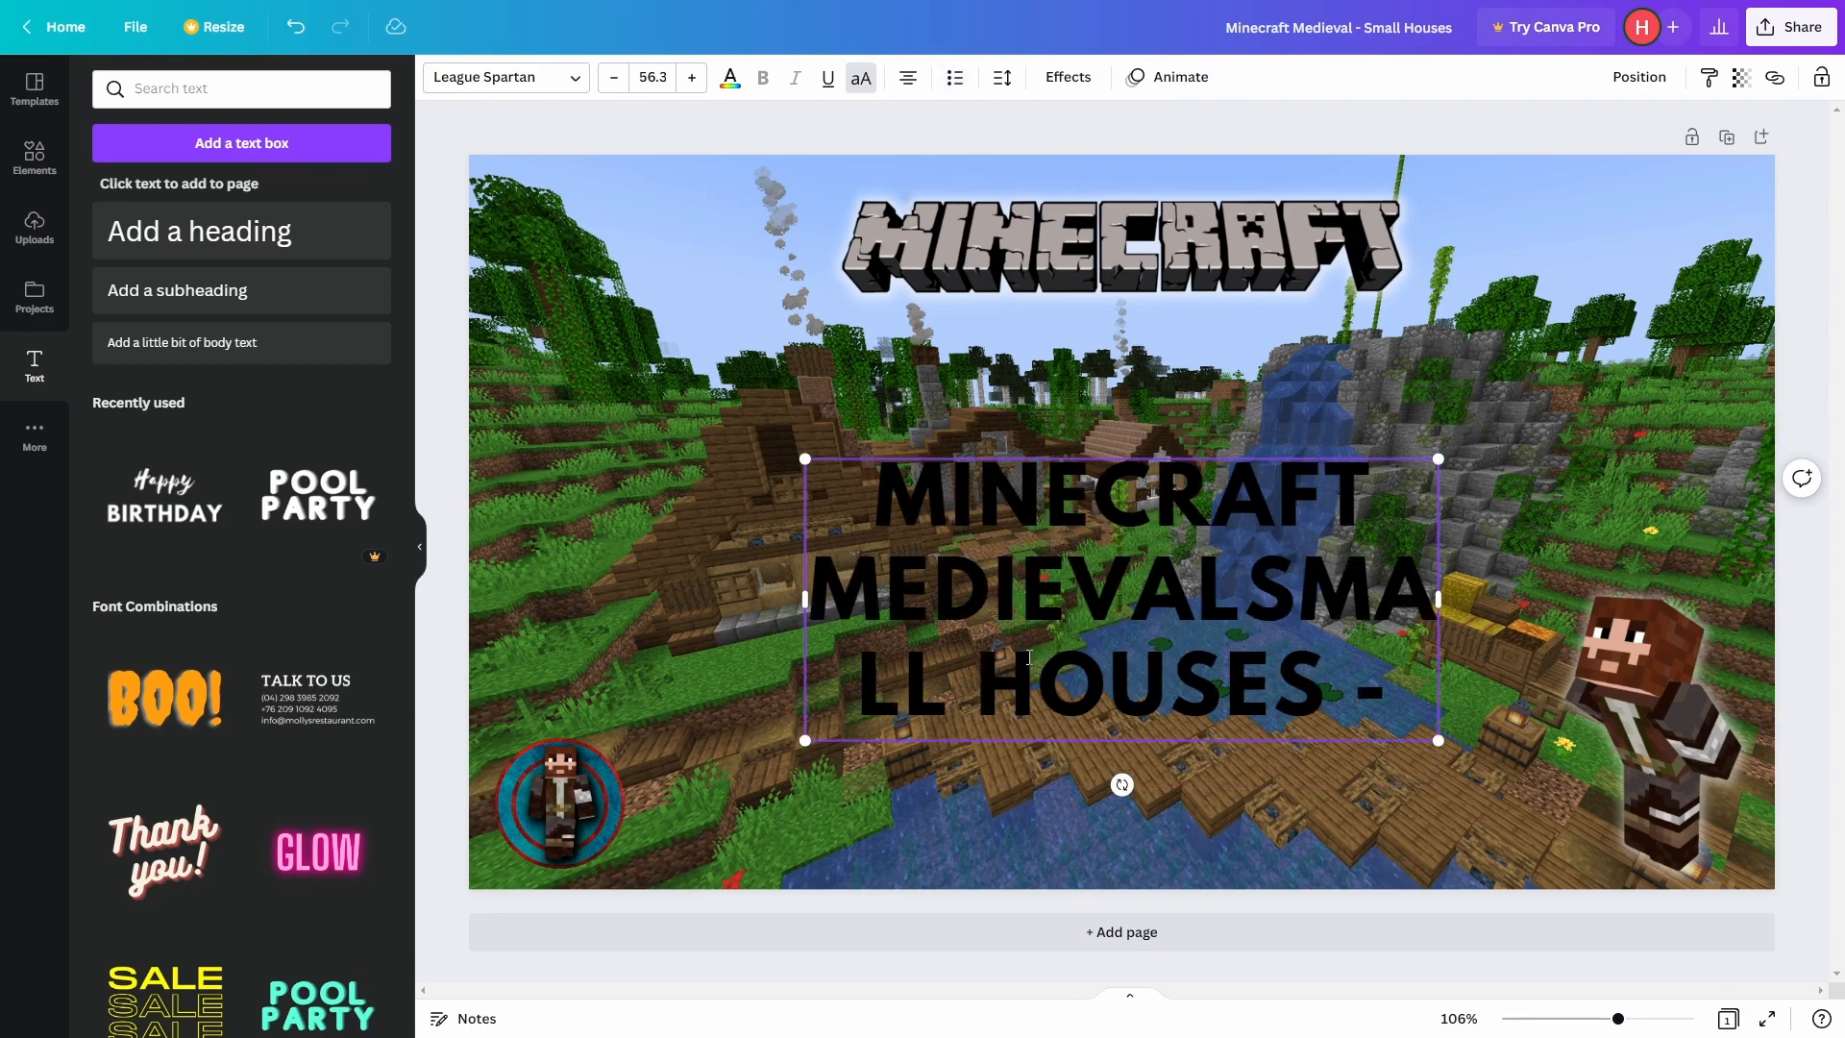
{"action": "type", "text": "-"}
{"action": "key", "text": "Left"}
{"action": "key", "text": "Left"}
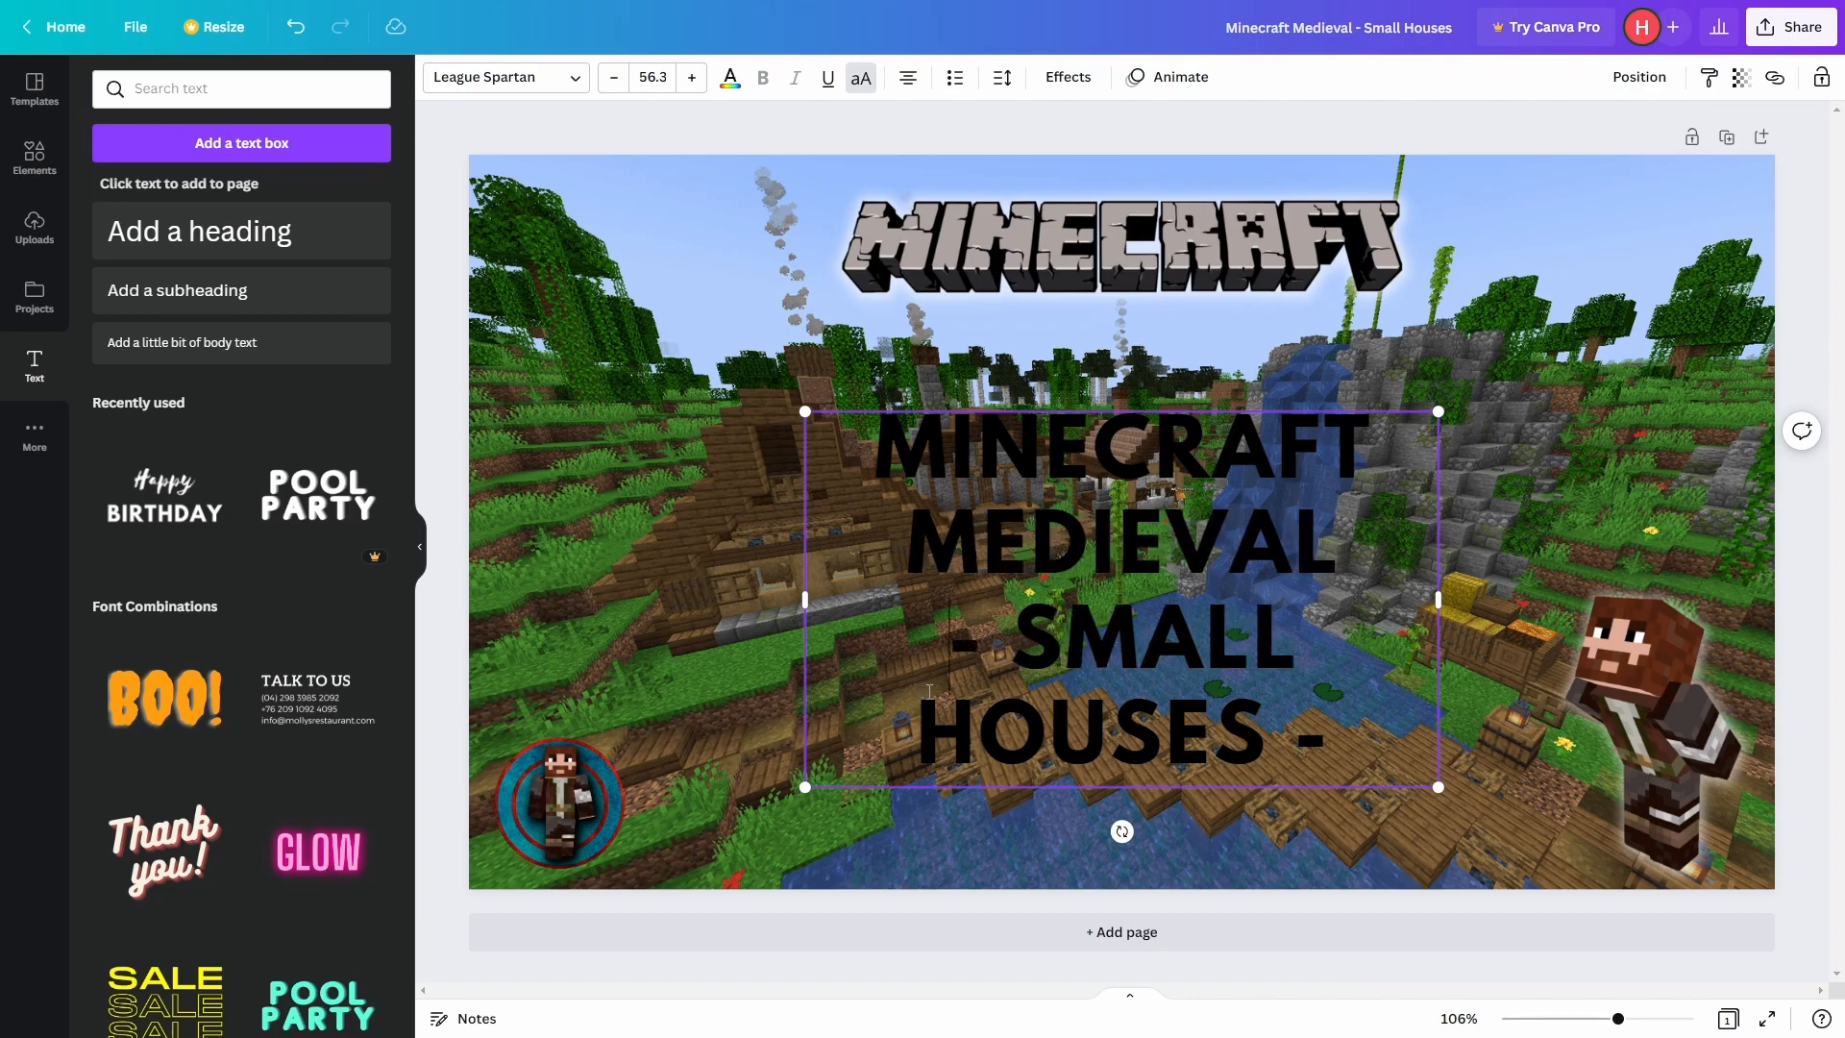
Set both title lines to font size 25 and move the text box to the bottom centre of the thumbnail
{"action": "left_click", "coordinate": [653, 83]}
{"action": "type", "text": "25"}
{"action": "key", "text": "Return"}
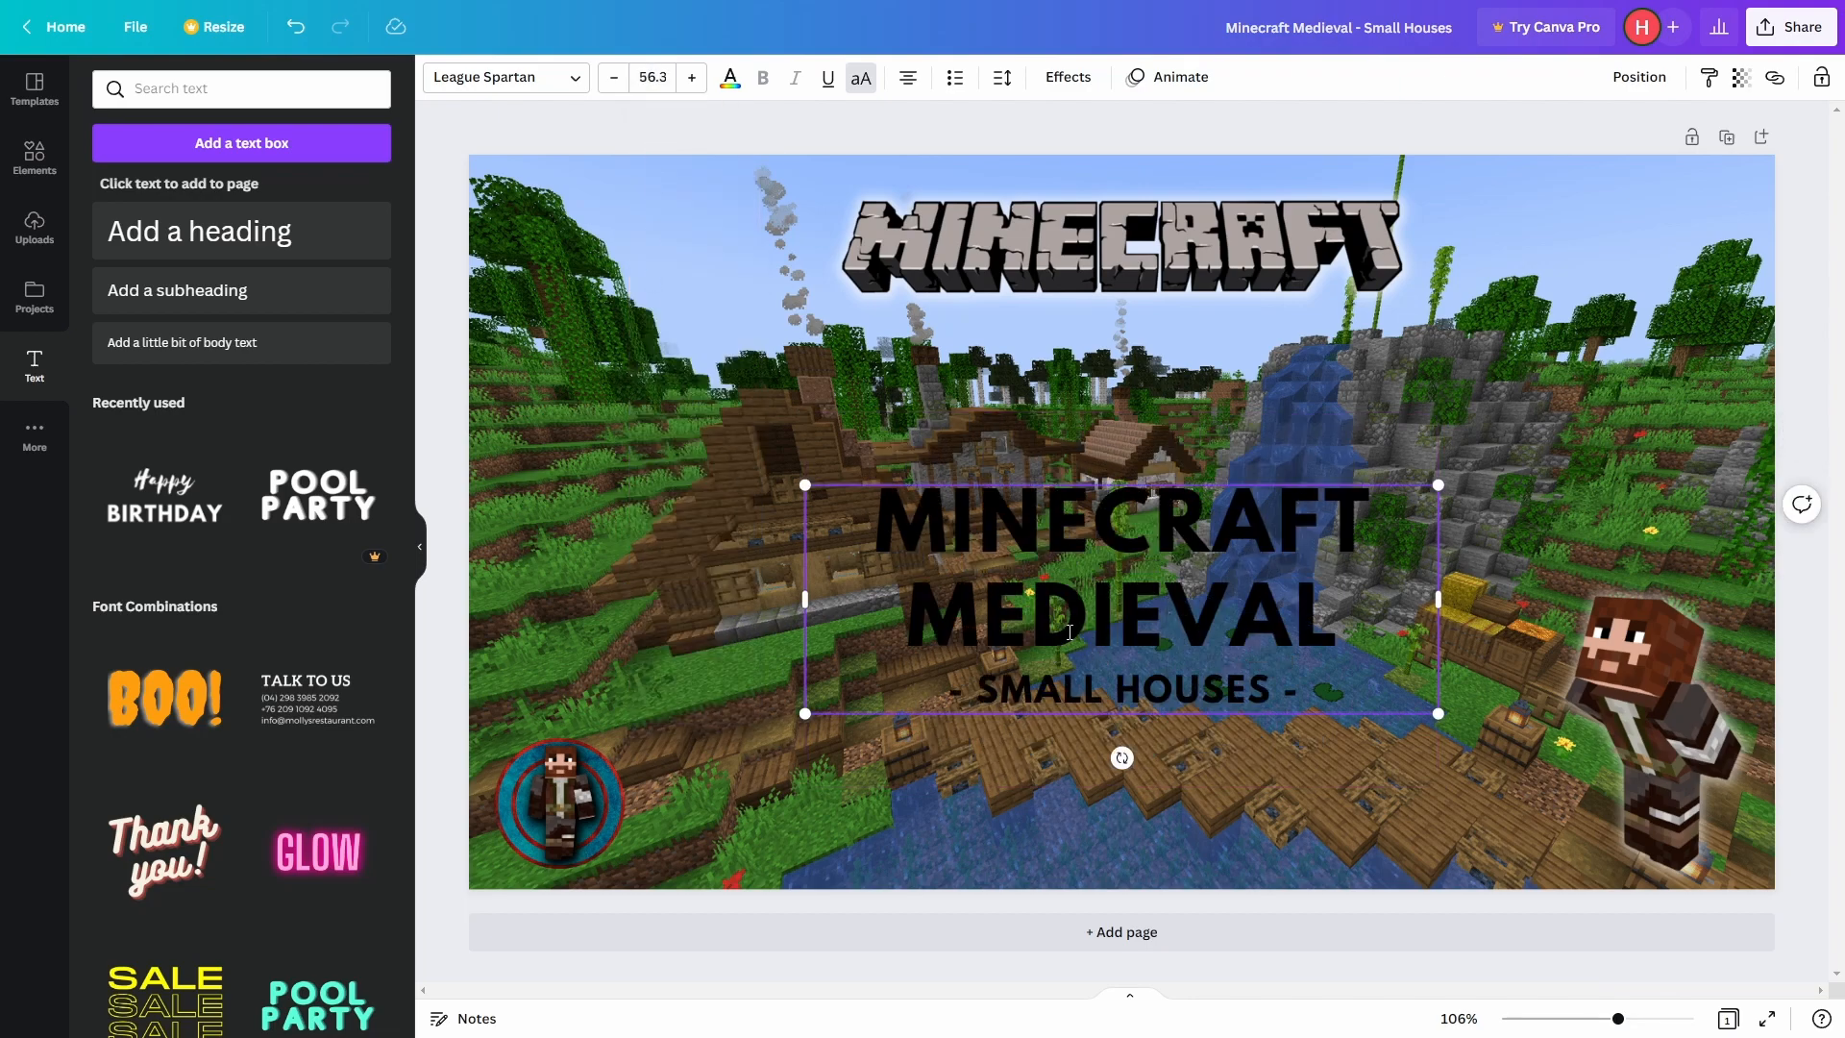
{"action": "left_click", "coordinate": [653, 77]}
{"action": "type", "text": "28"}
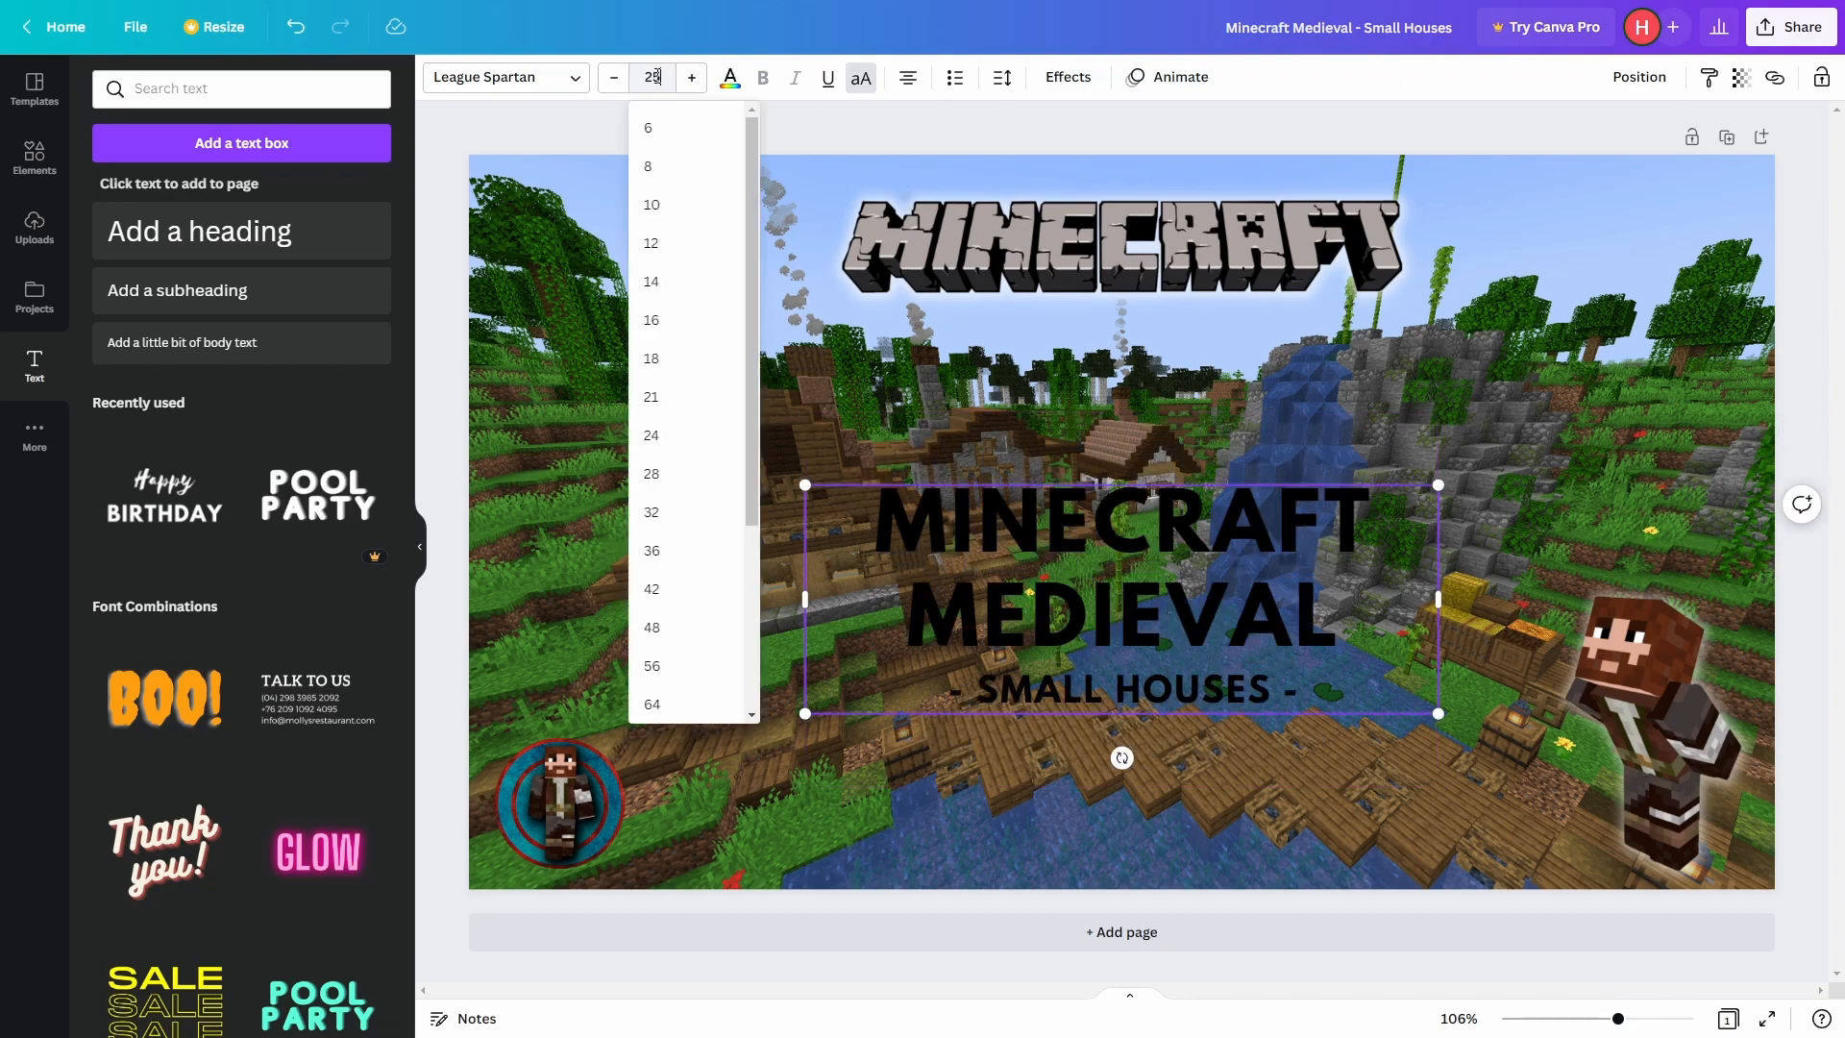
{"action": "key", "text": "Return"}
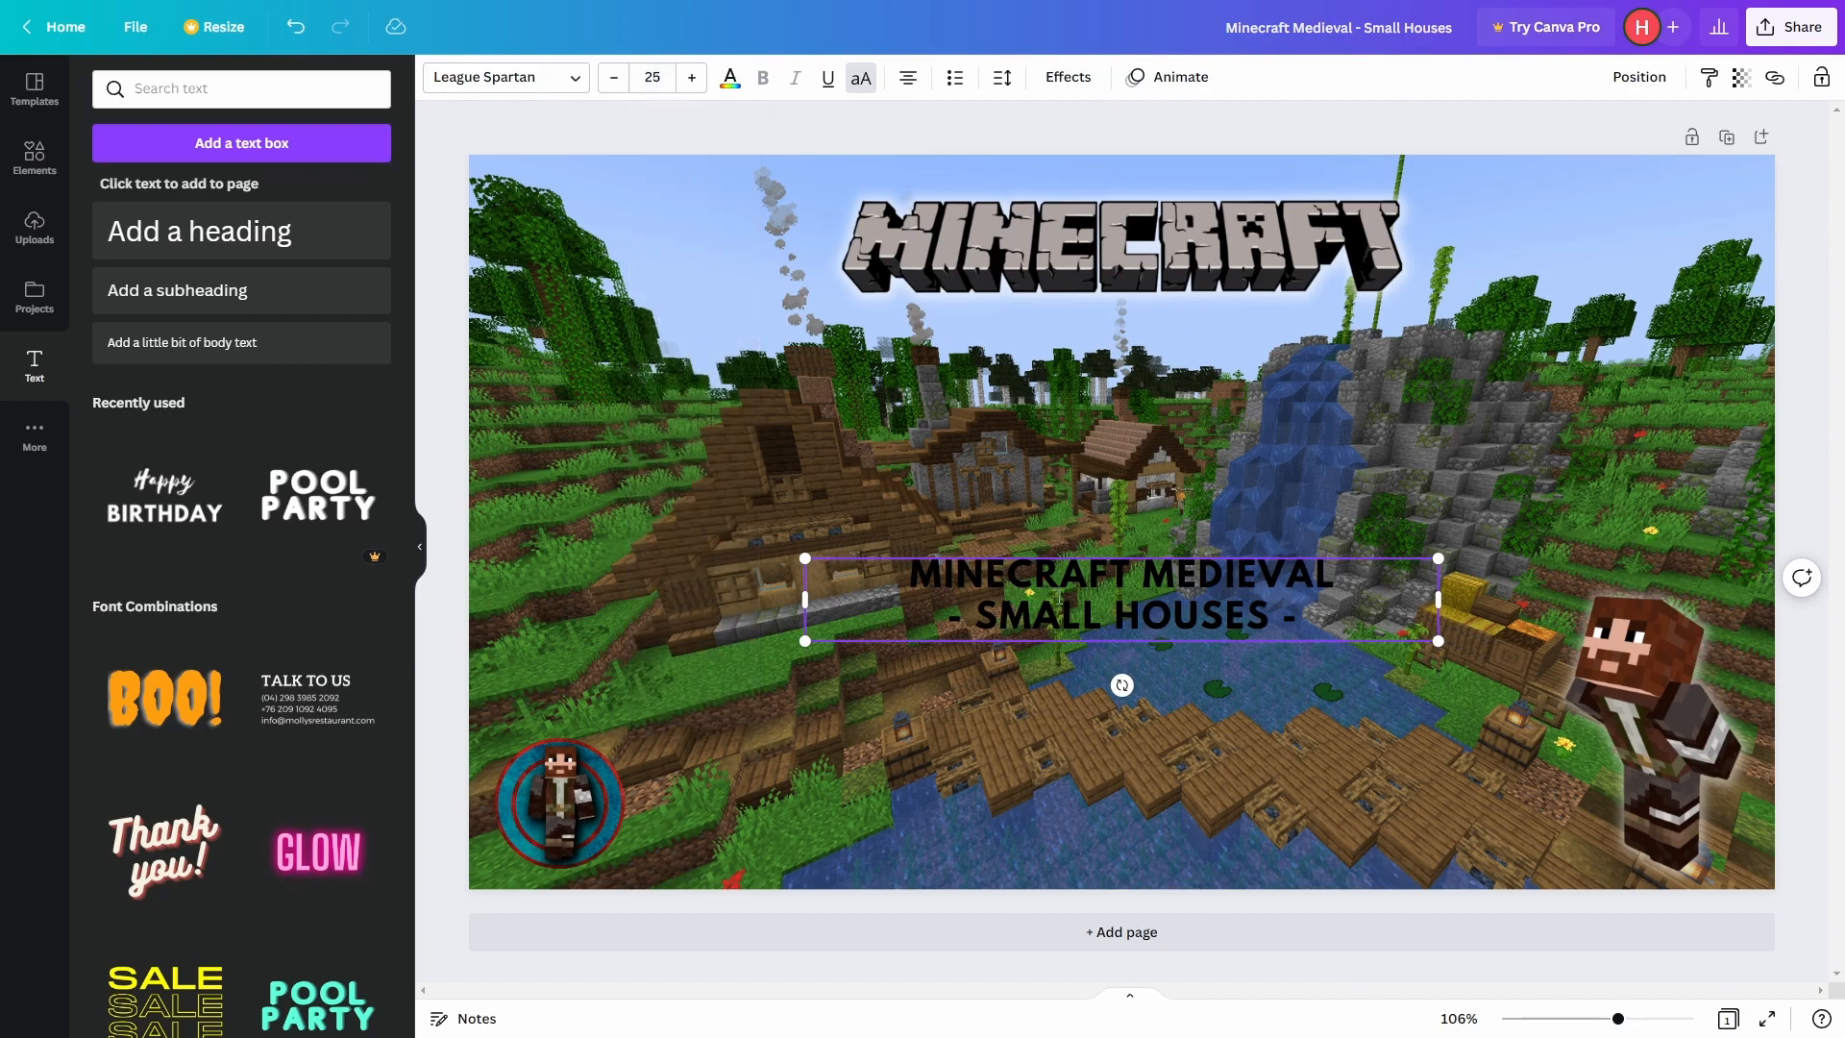
{"action": "left_click_drag", "start_coordinate": [1032, 555], "coordinate": [1030, 760]}
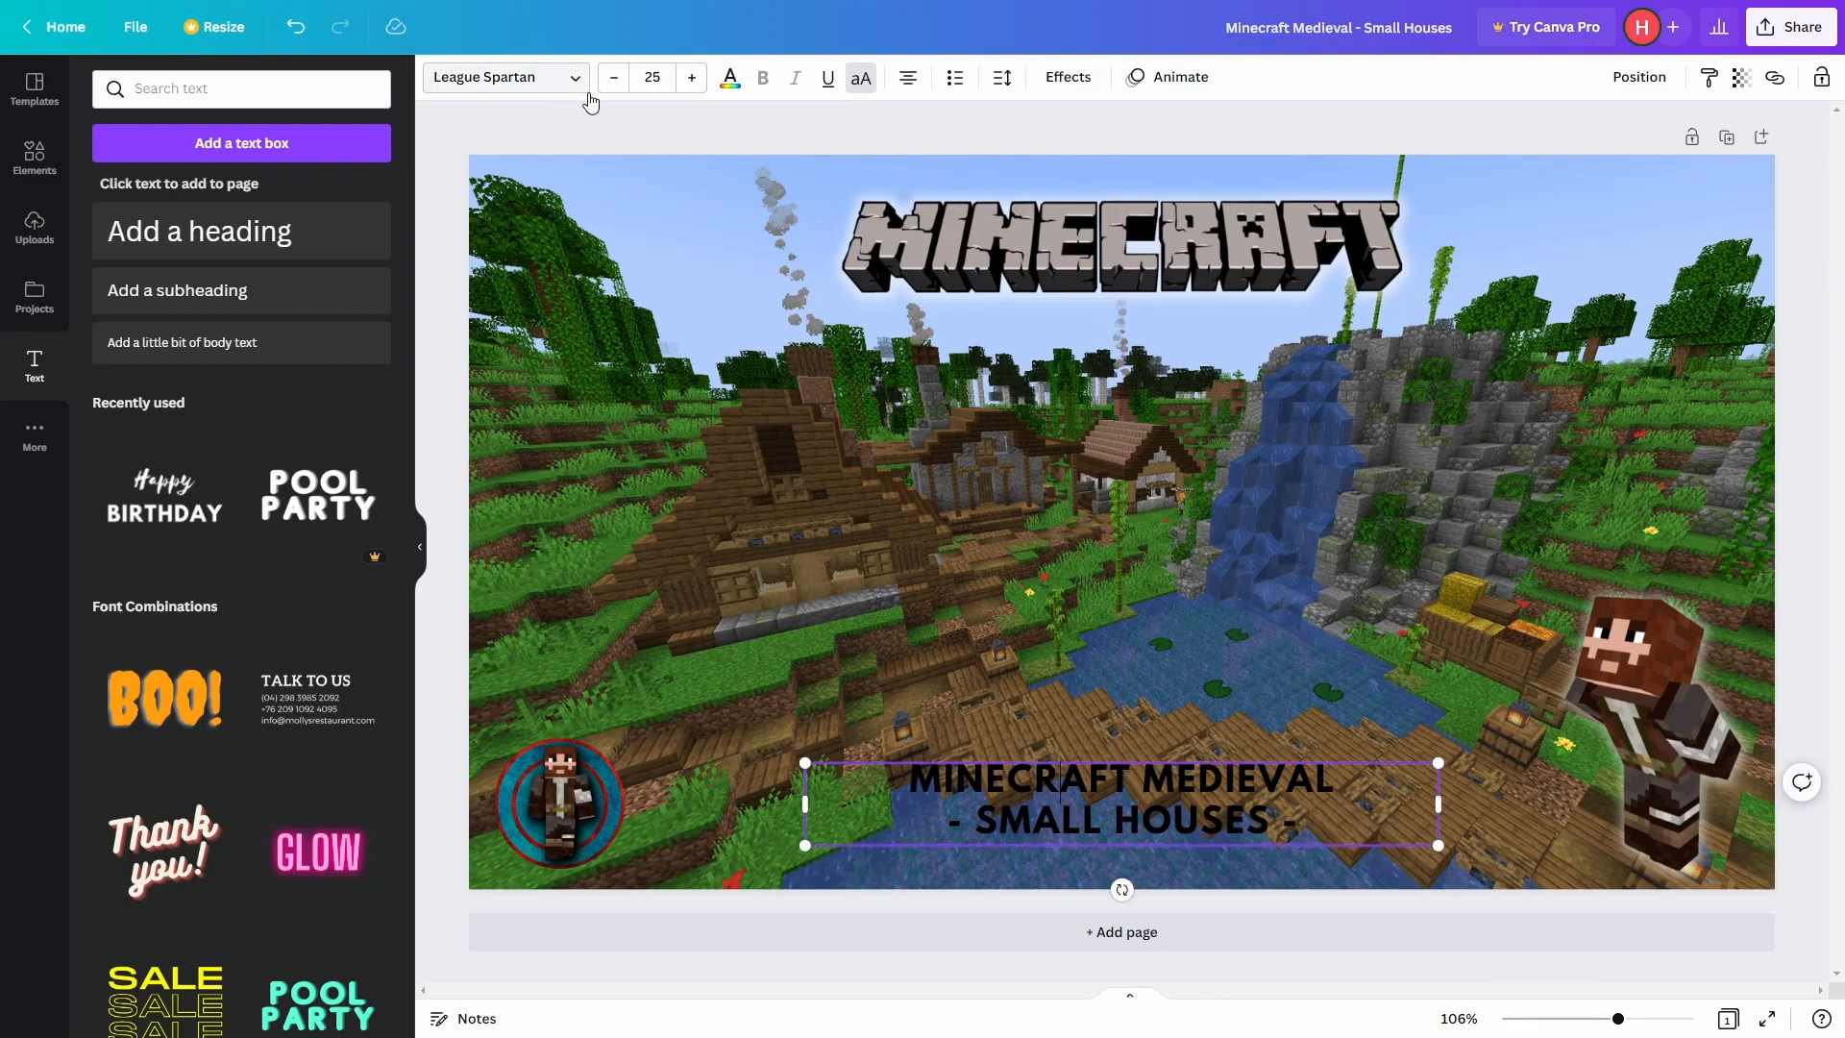
Try white, brown, teal, several greys and light blue as the title's text colour
{"action": "left_click", "coordinate": [731, 77]}
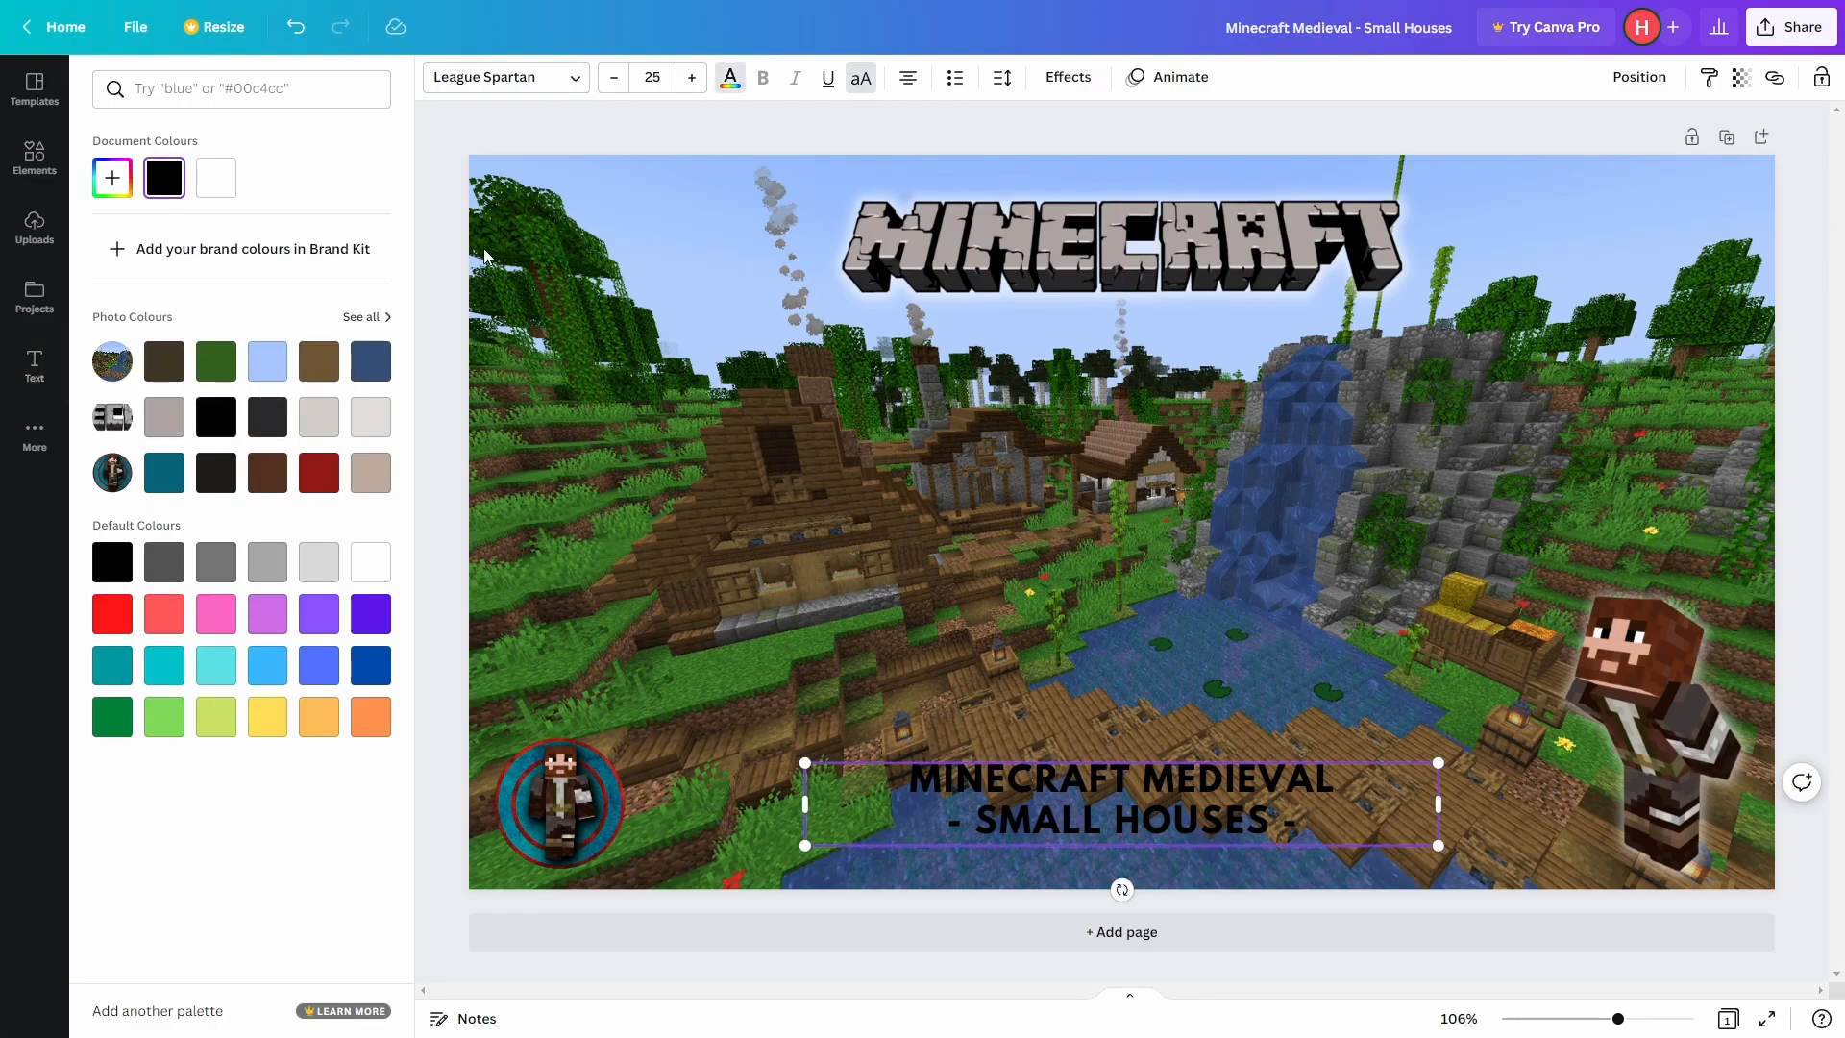
{"action": "left_click", "coordinate": [223, 182]}
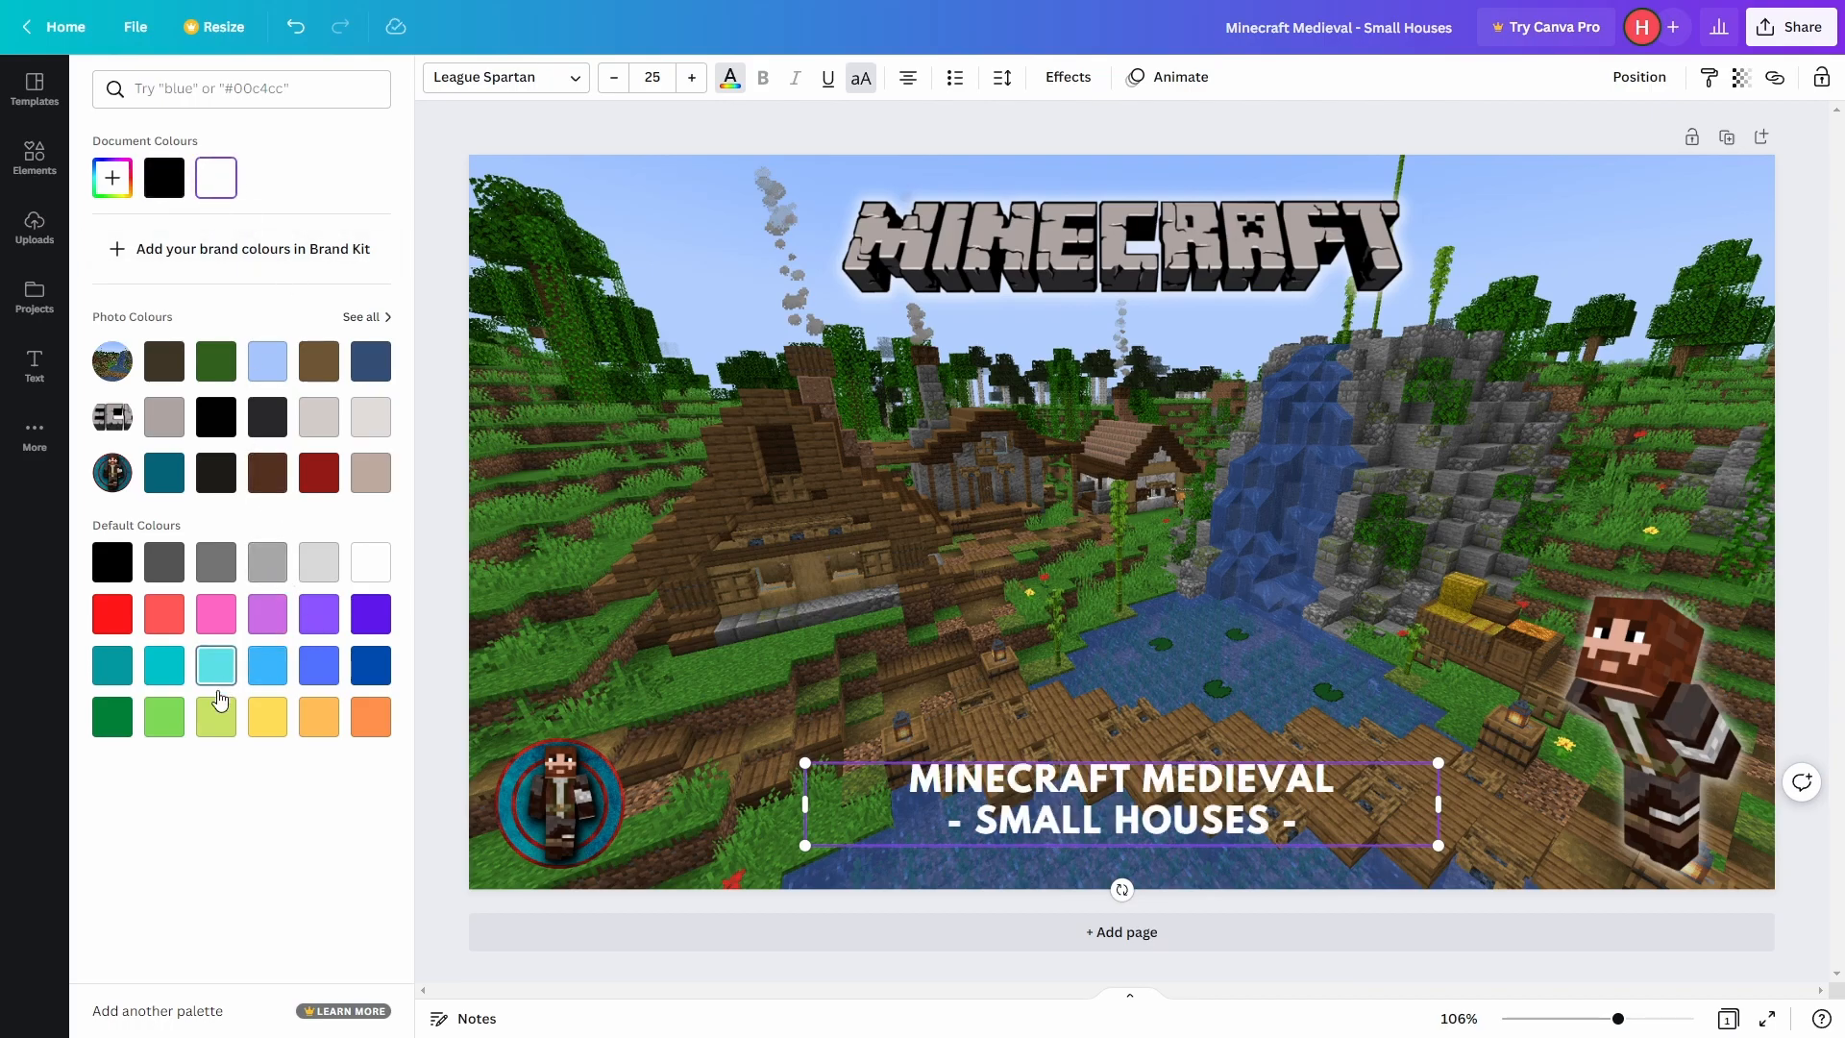
{"action": "left_click", "coordinate": [268, 477]}
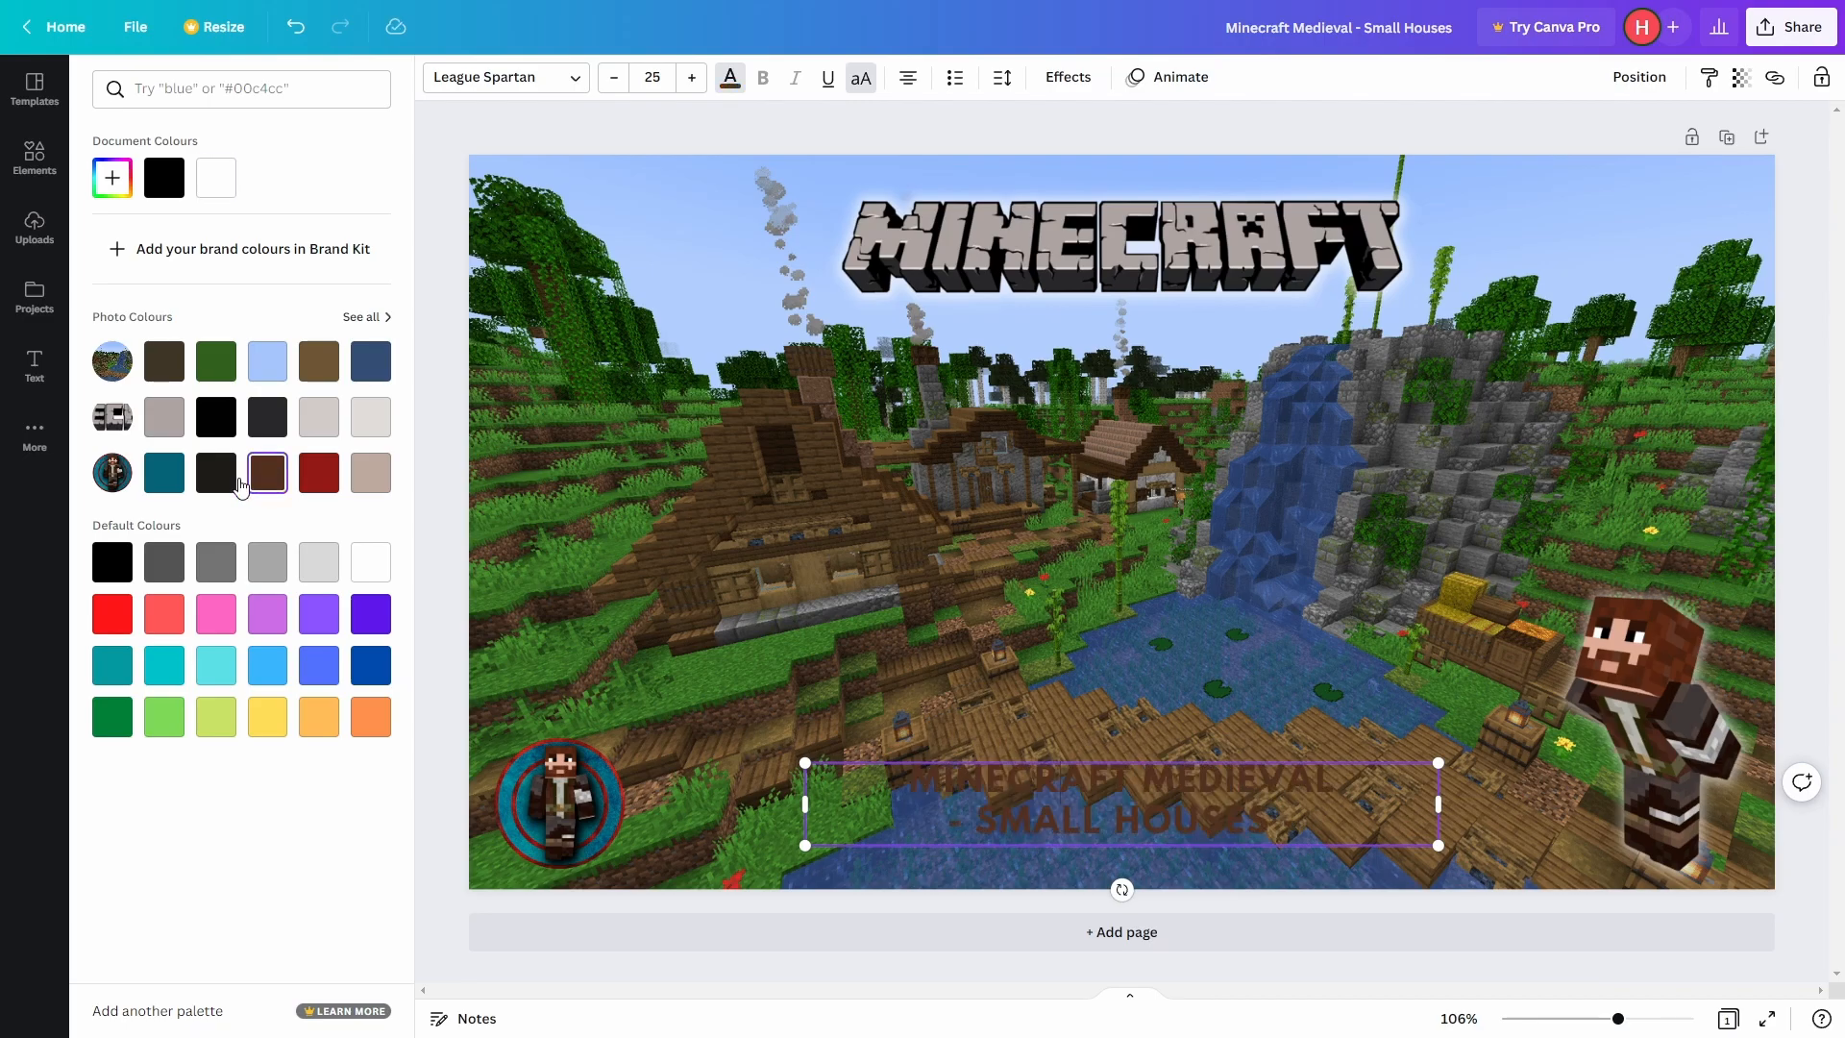
{"action": "left_click", "coordinate": [169, 479]}
{"action": "left_click", "coordinate": [165, 416]}
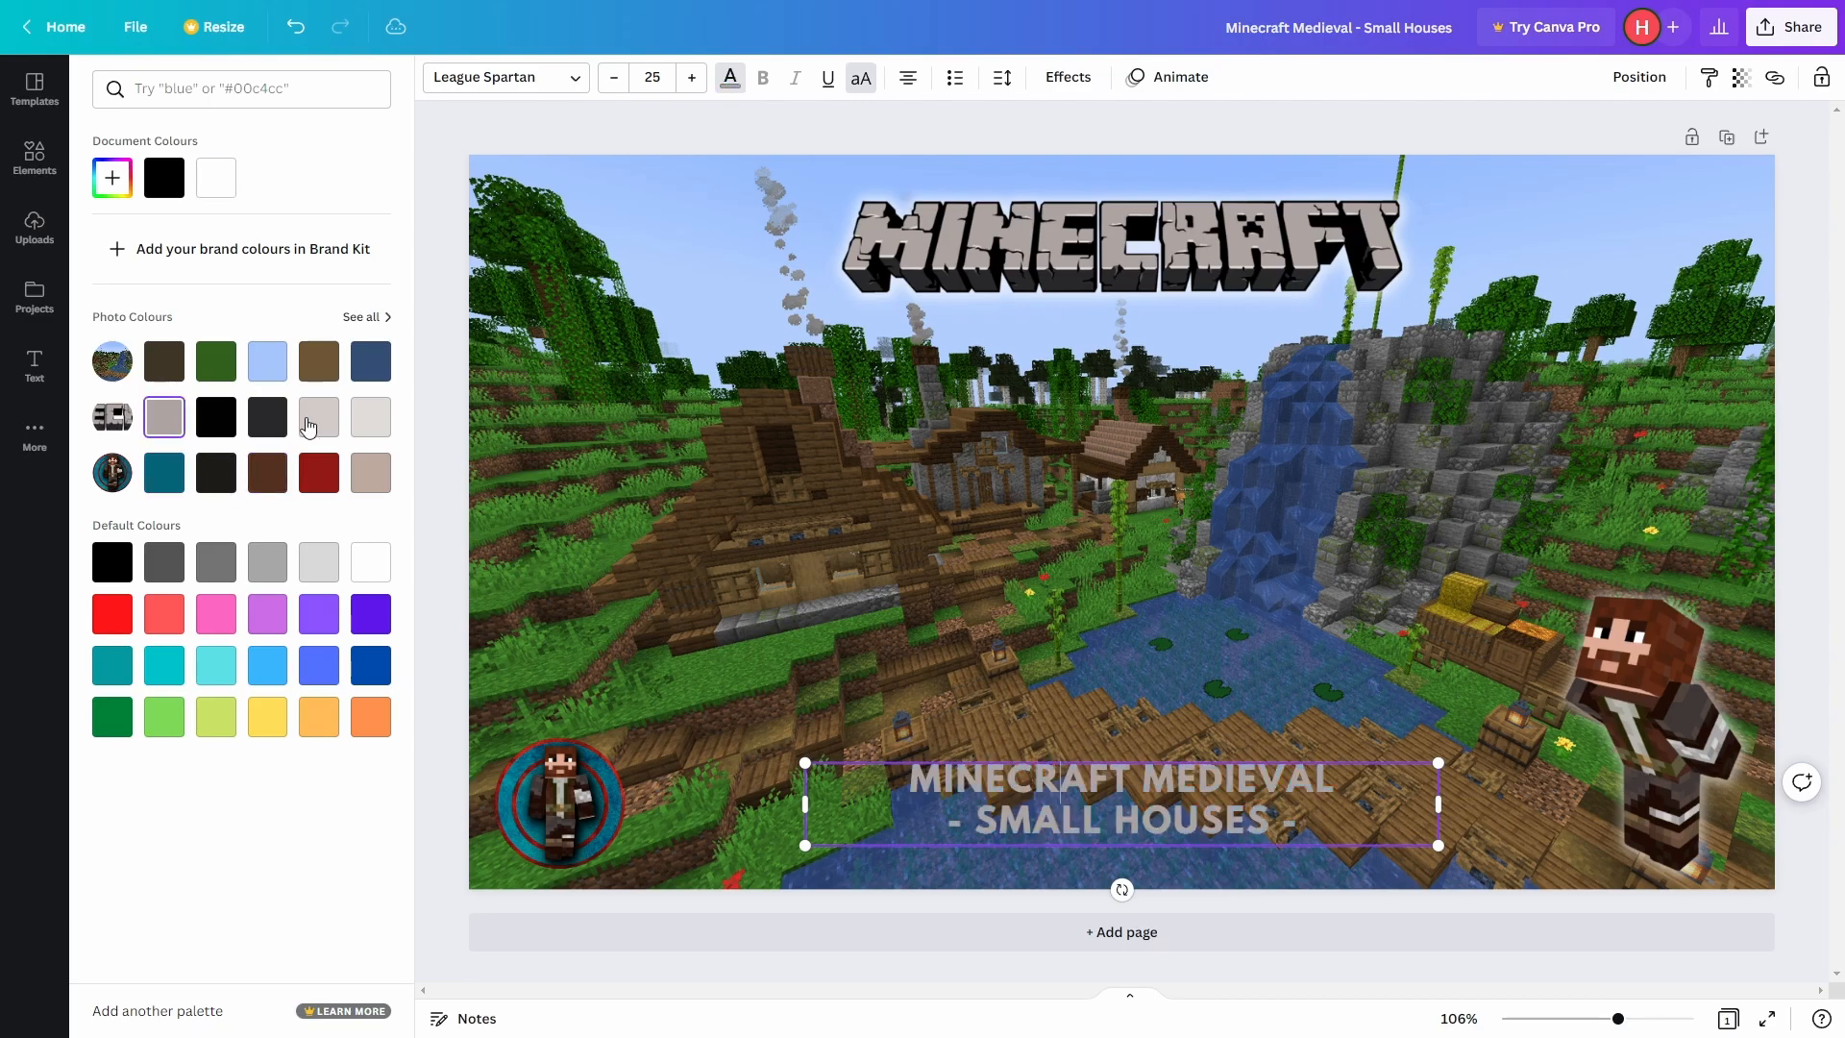
{"action": "left_click", "coordinate": [319, 416]}
{"action": "left_click", "coordinate": [361, 428]}
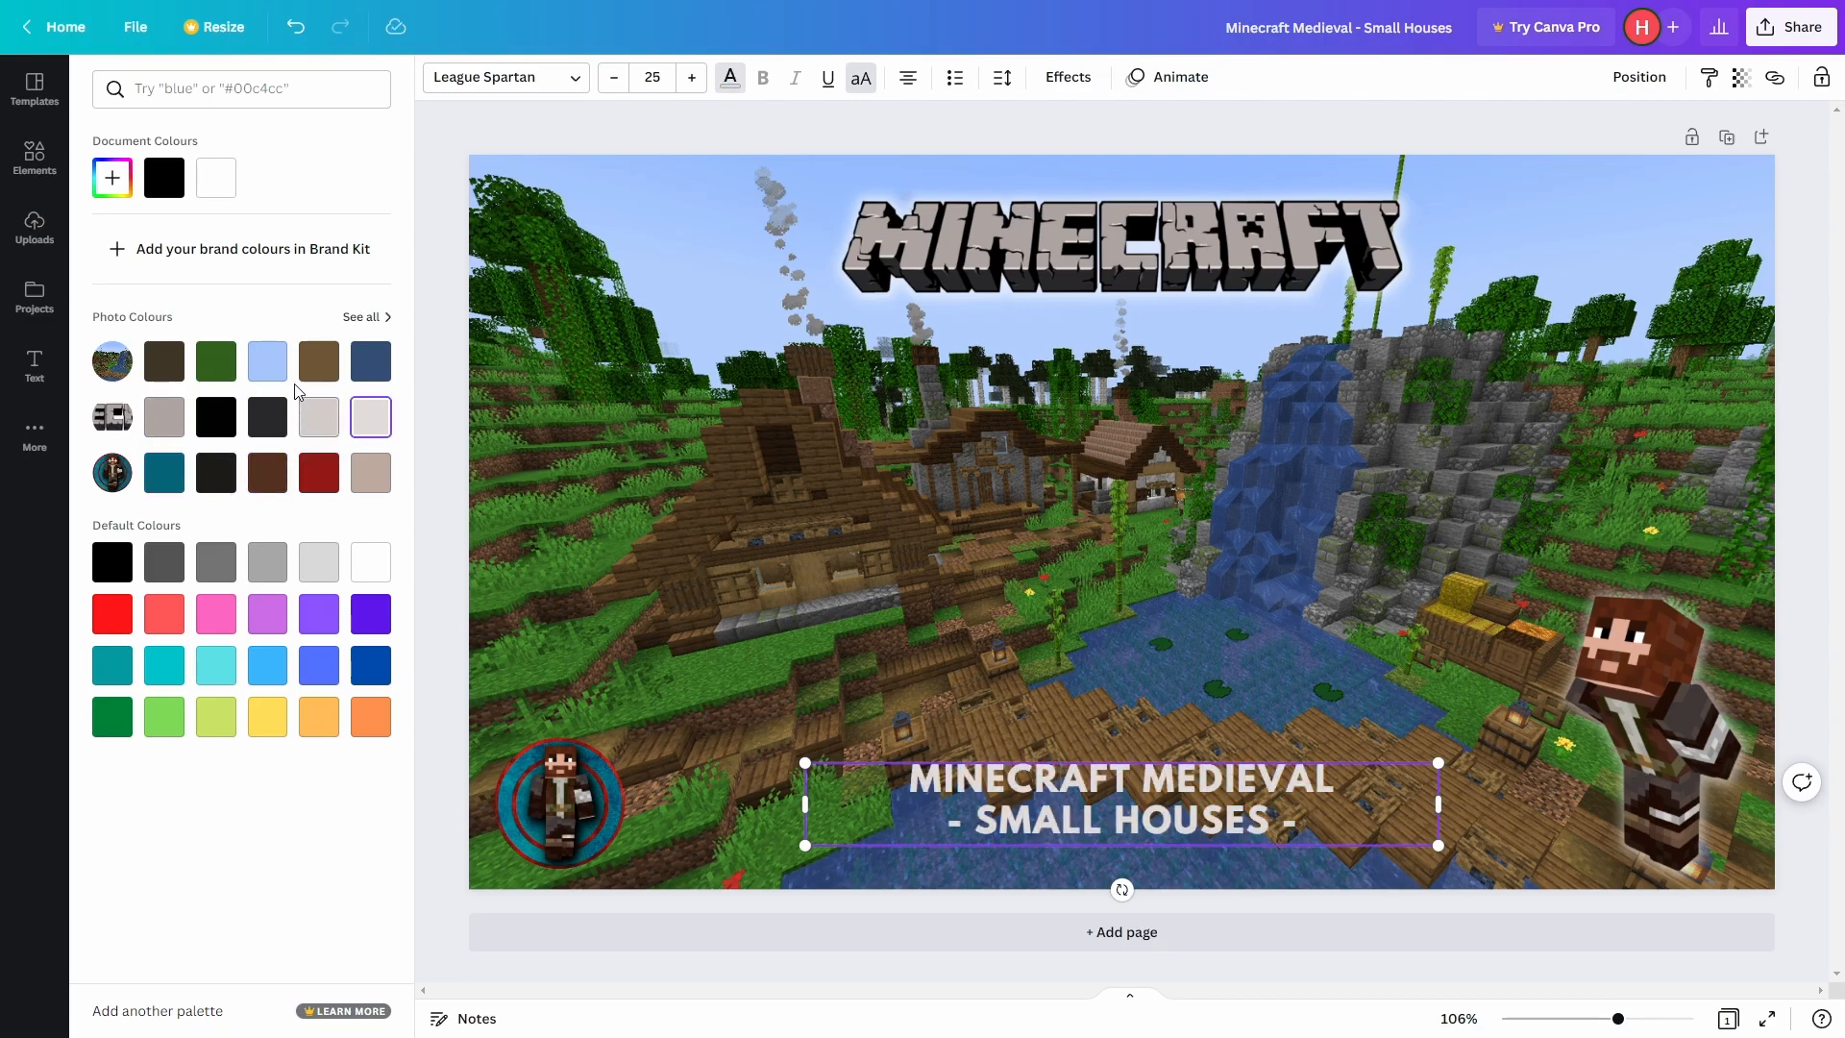
{"action": "left_click", "coordinate": [267, 363]}
Colour the title yellow and fine-tune it to the custom pale yellow #FFF27D
{"action": "left_click", "coordinate": [267, 716]}
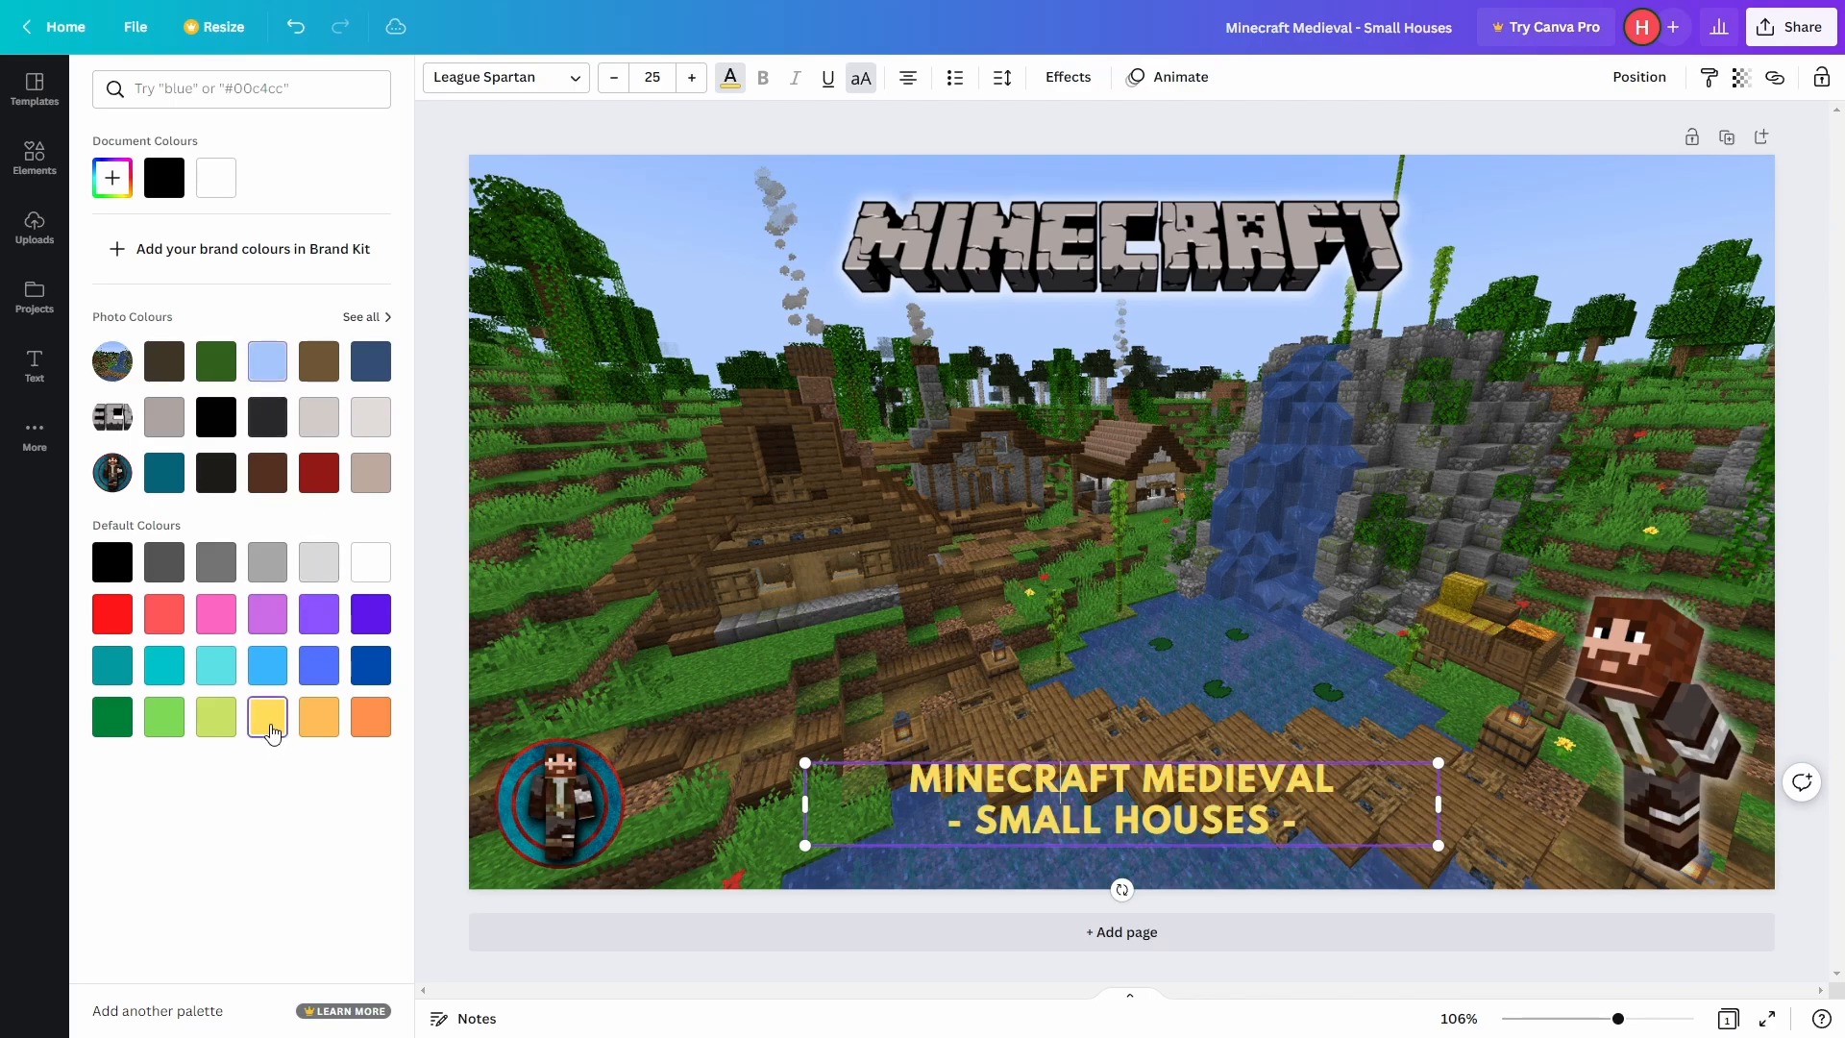
{"action": "left_click", "coordinate": [112, 178]}
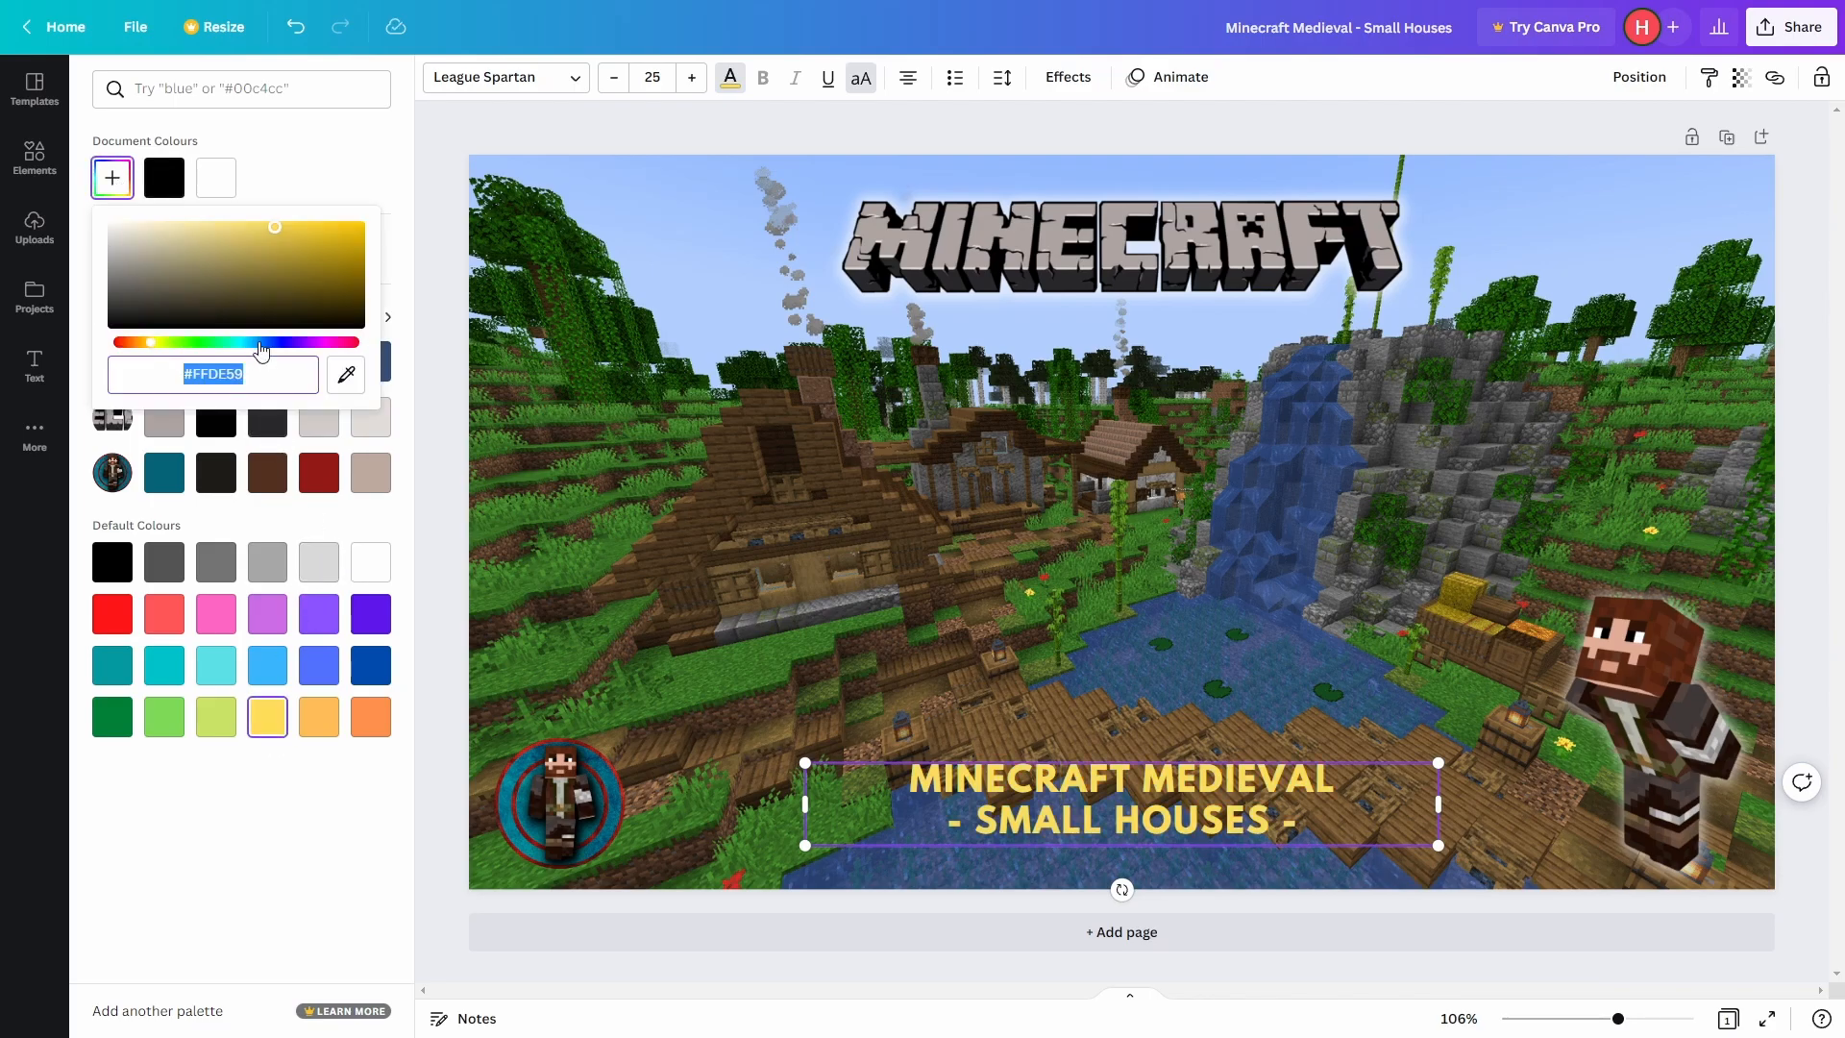
{"action": "left_click", "coordinate": [157, 343]}
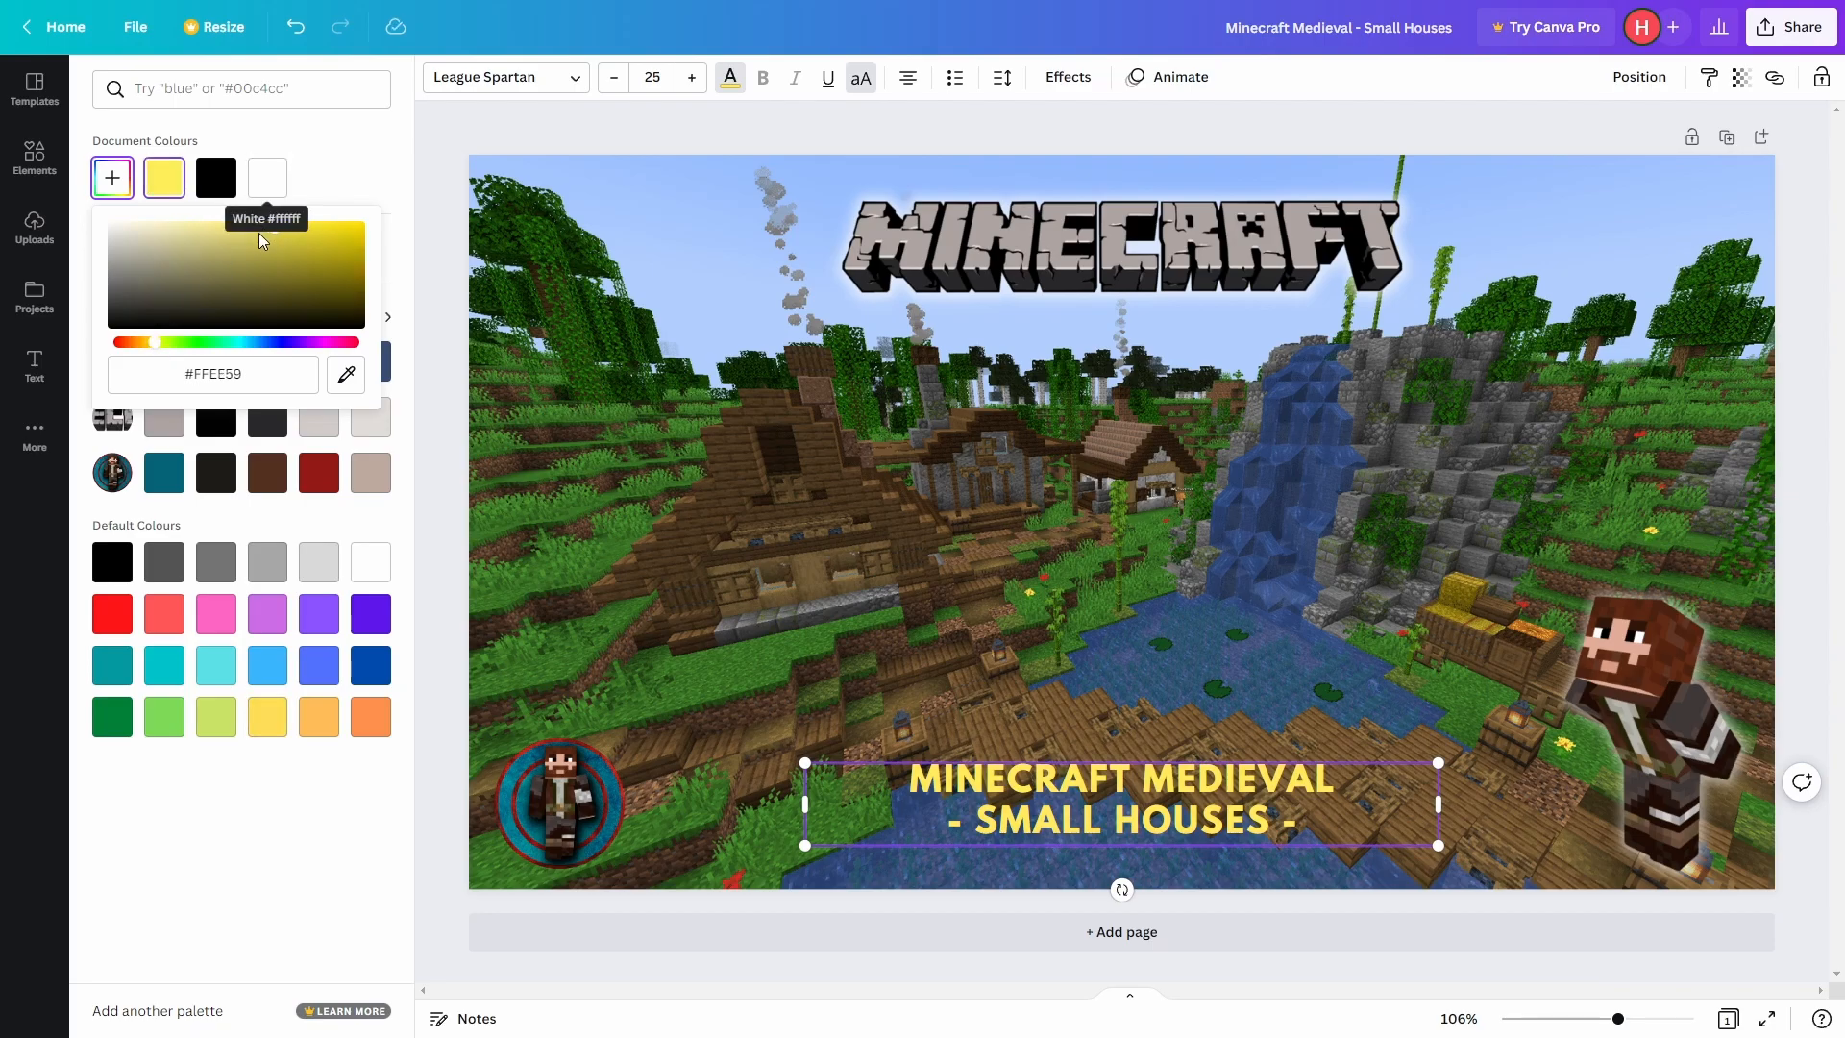
{"action": "left_click_drag", "start_coordinate": [264, 242], "coordinate": [239, 216]}
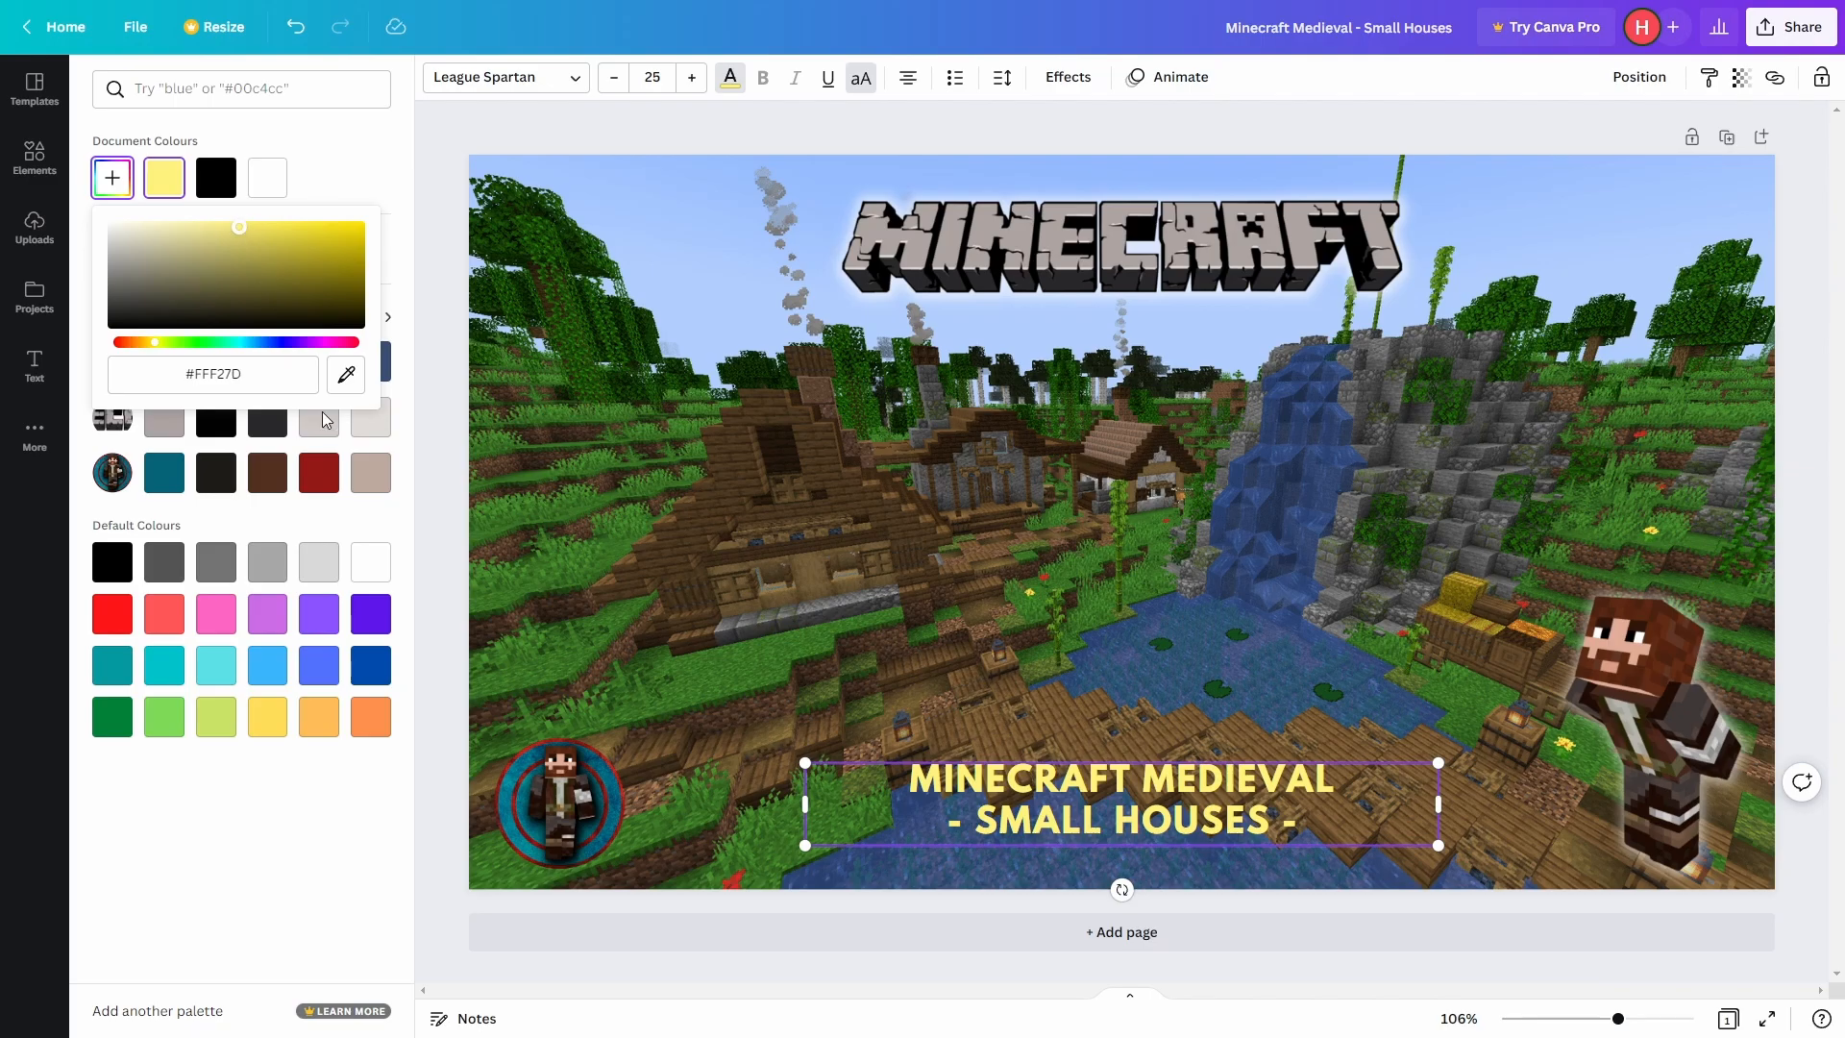
{"action": "left_click", "coordinate": [444, 496]}
{"action": "left_click", "coordinate": [431, 492]}
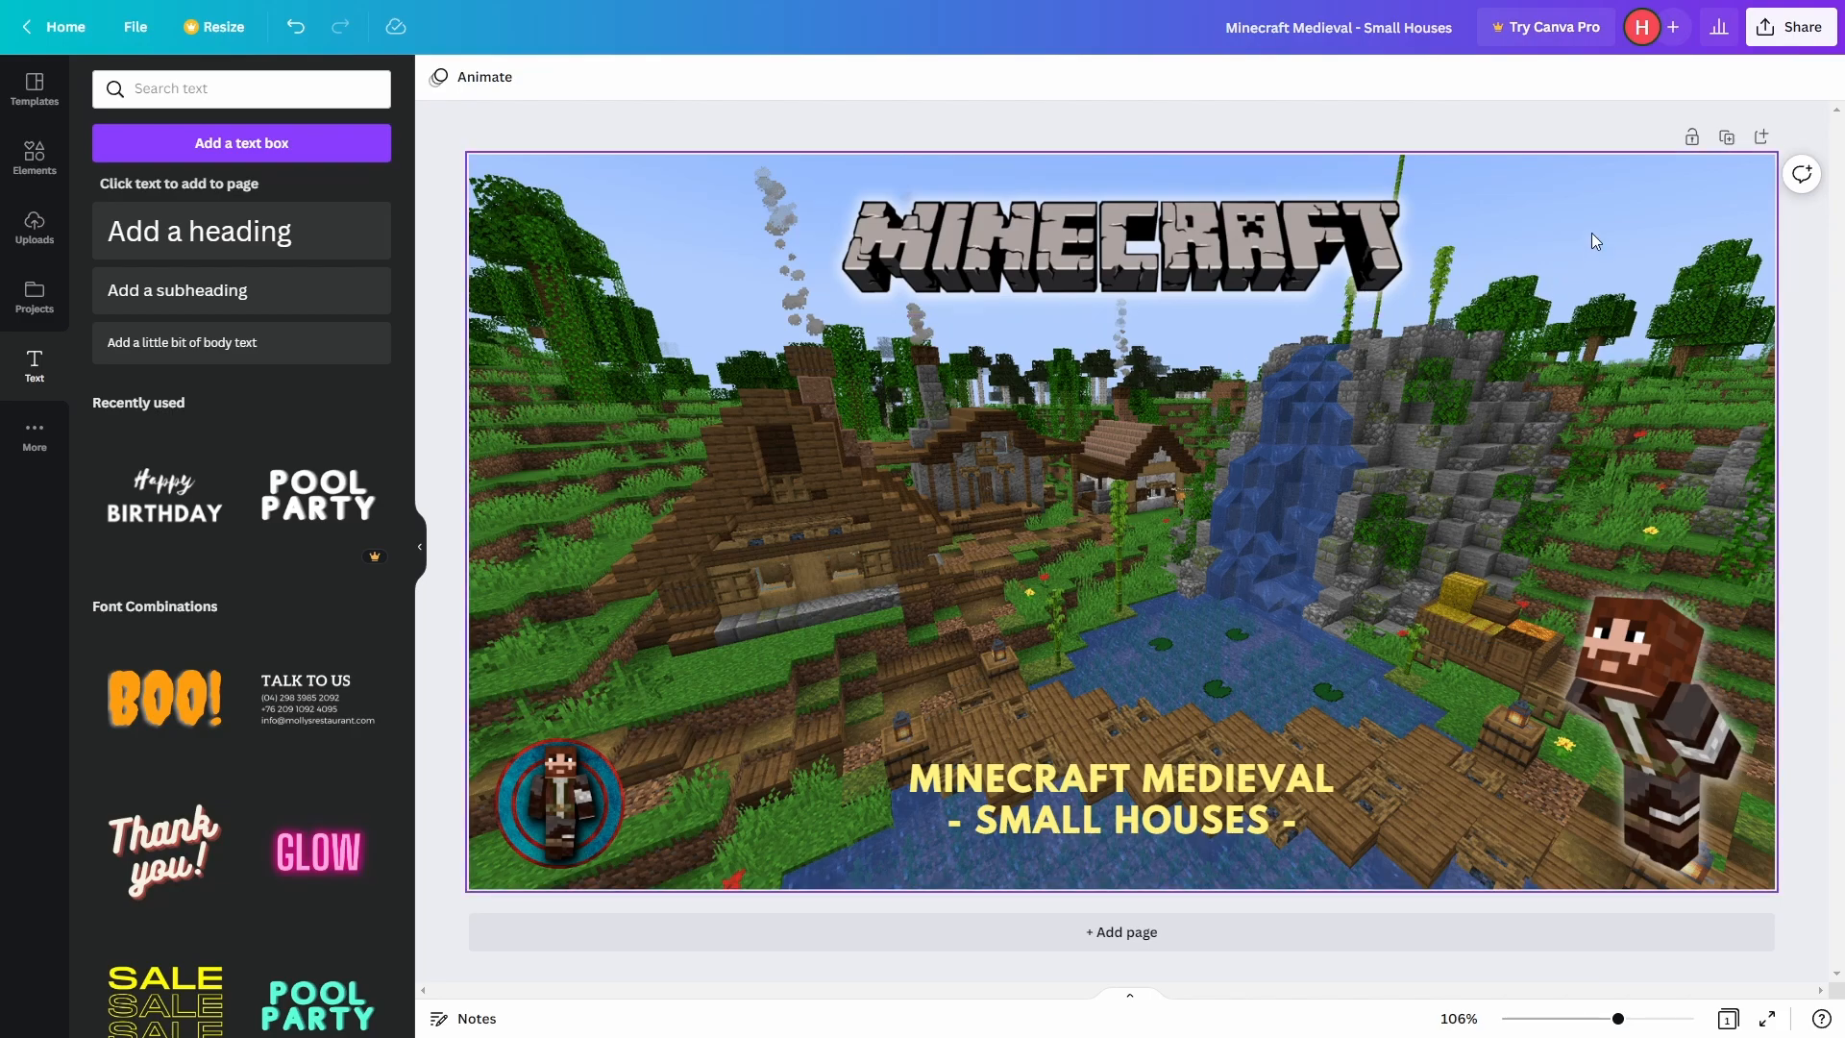
Download the finished thumbnail as a PNG at size 1 (1,280 × 720 px)
{"action": "left_click", "coordinate": [1785, 44]}
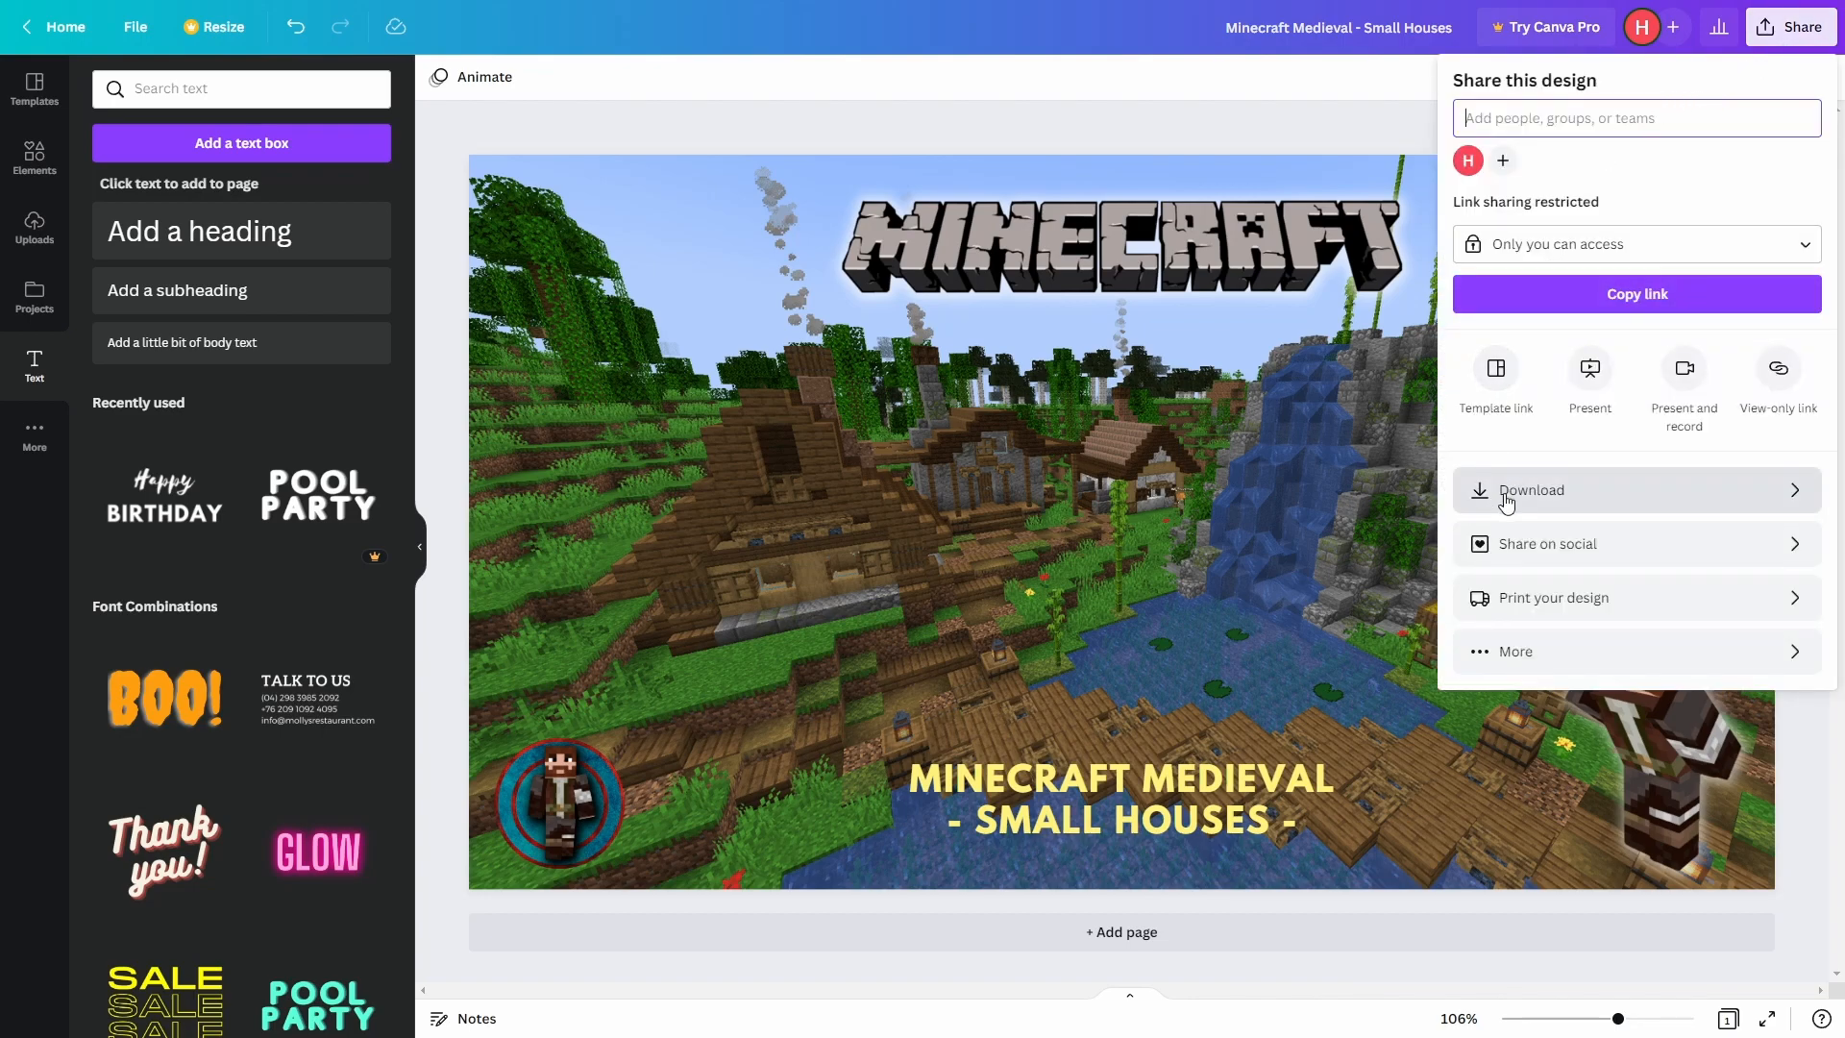
{"action": "left_click", "coordinate": [1571, 496]}
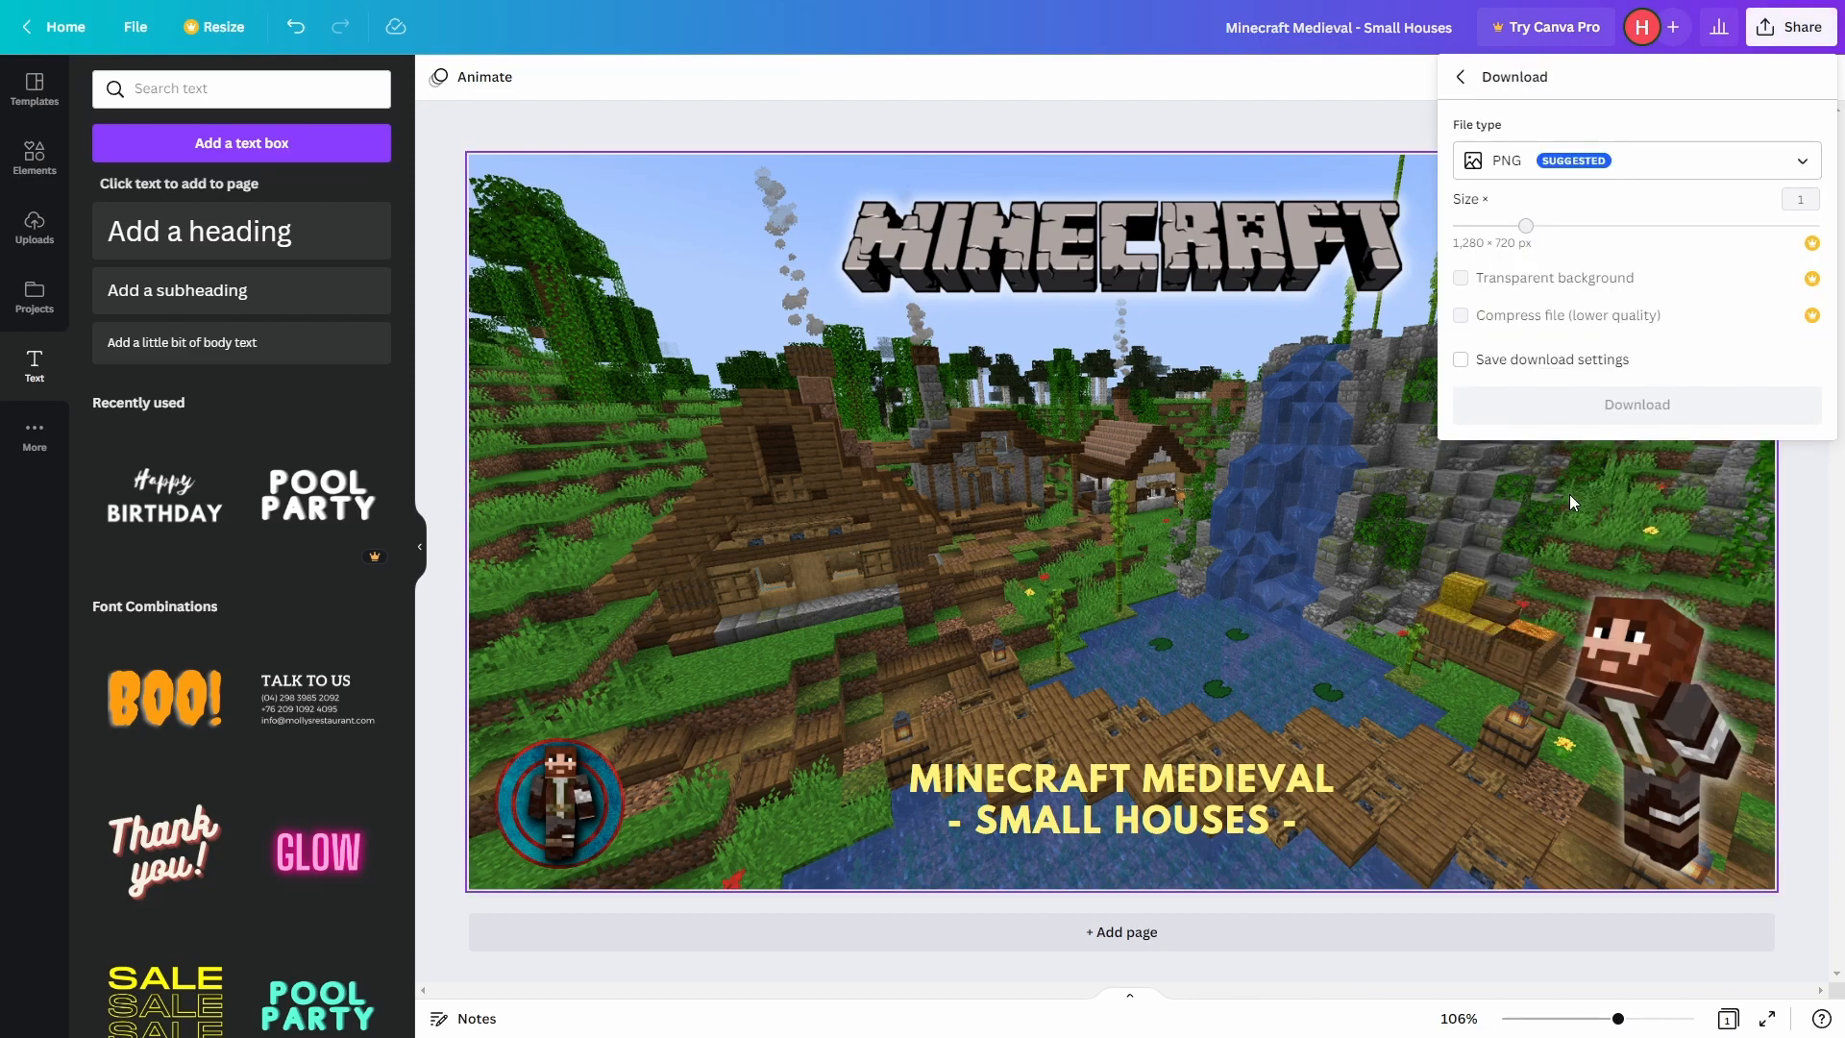
{"action": "left_click", "coordinate": [1569, 415]}
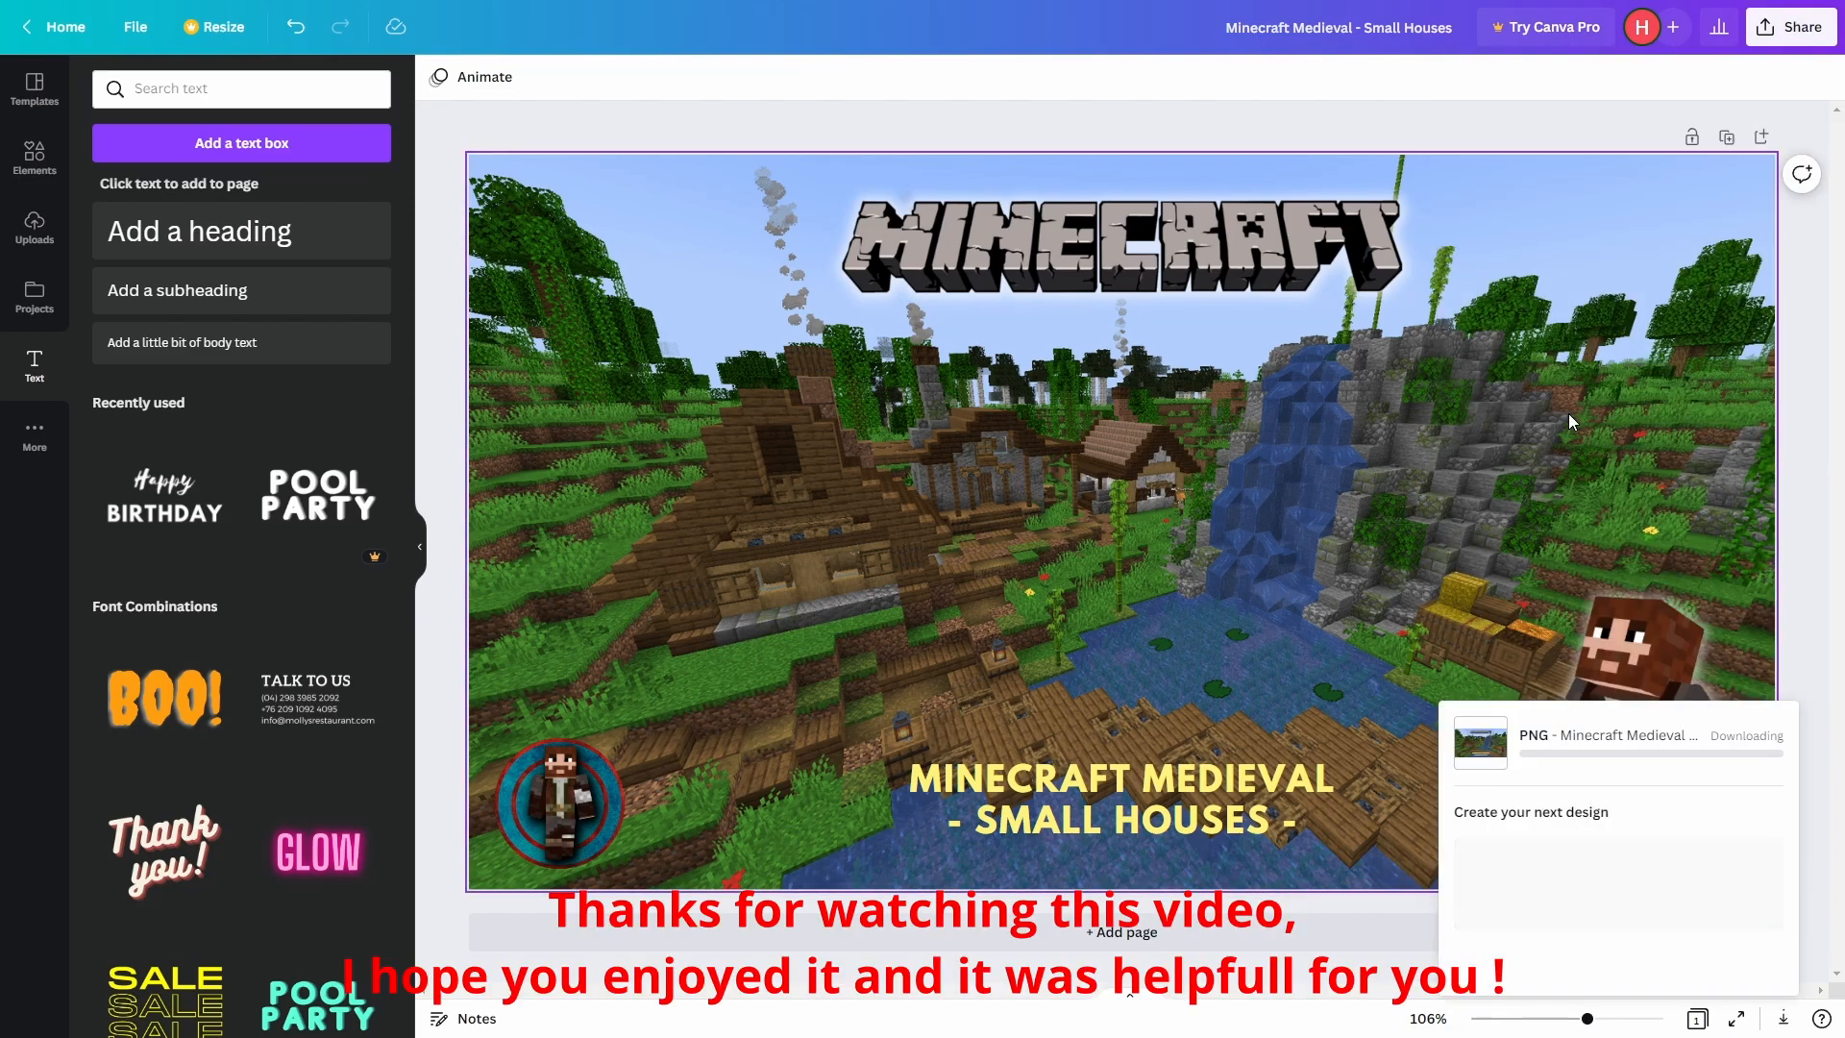